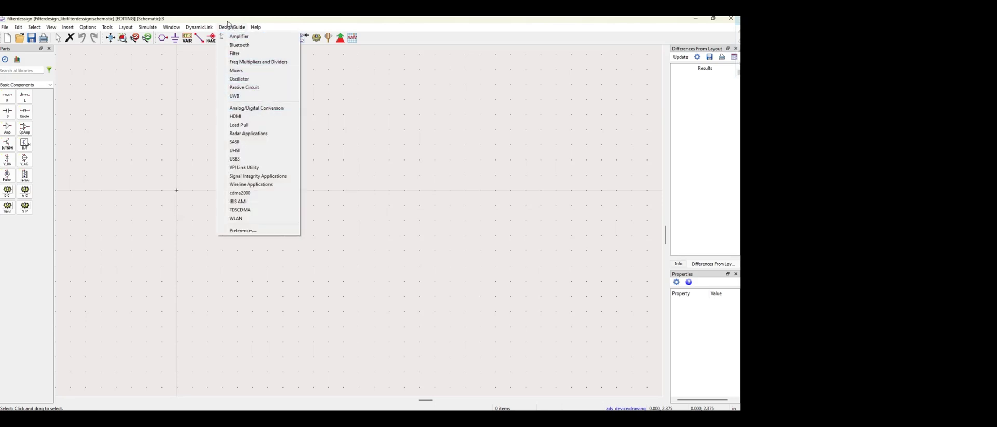
Open the Passive Circuit DesignGuide's control window for the schematic
{"action": "left_click", "coordinate": [244, 87]}
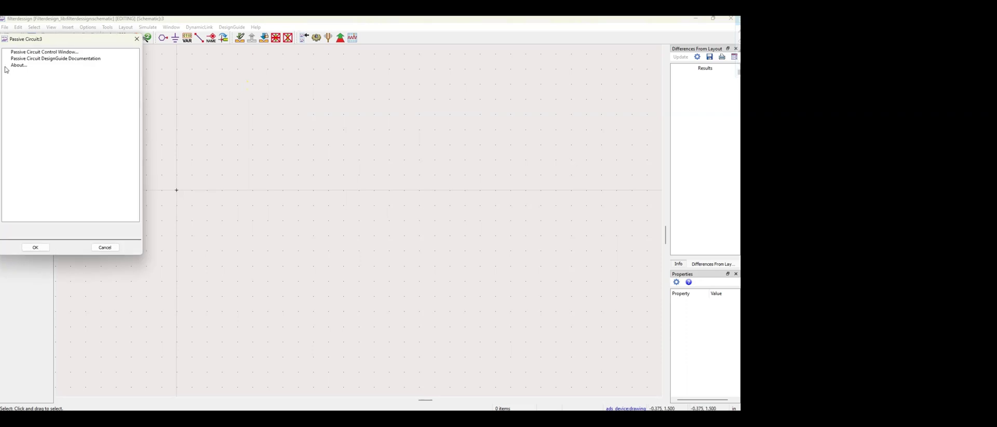
{"action": "left_click", "coordinate": [54, 52]}
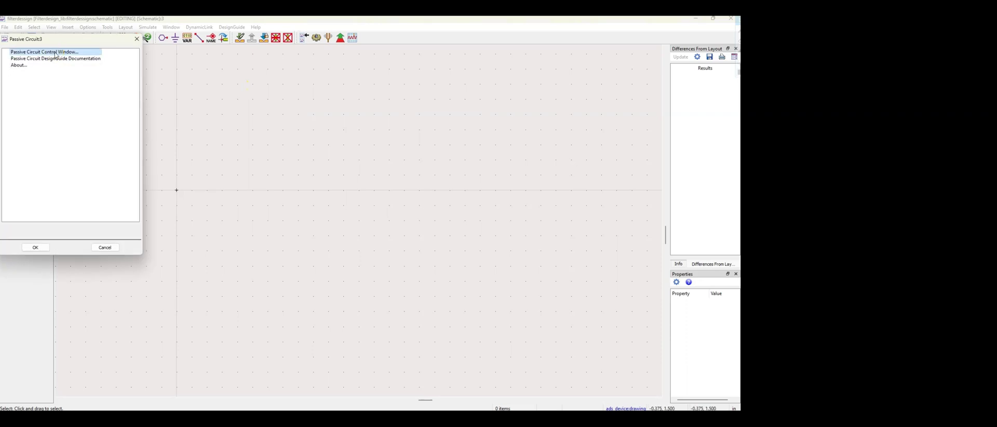
{"action": "left_click", "coordinate": [31, 245]}
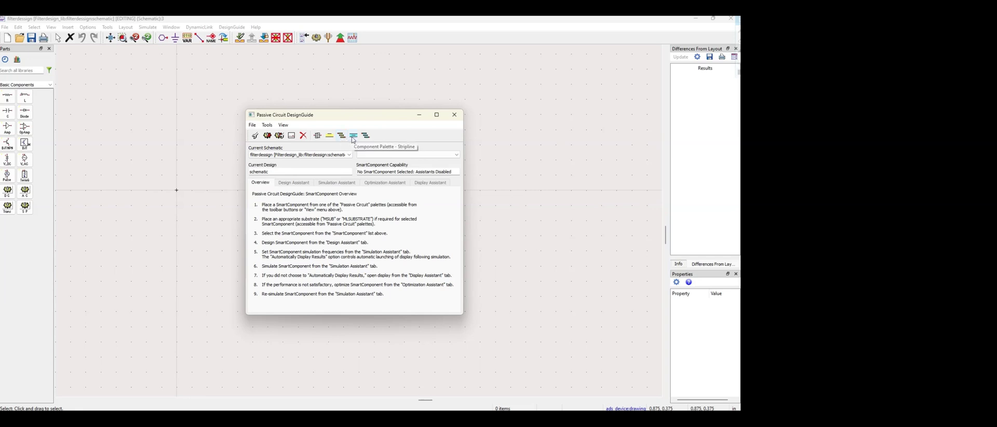
Look through the stripline palettes and load the microstrip circuits palette that contains the filter SmartComponents
{"action": "left_click", "coordinate": [341, 136]}
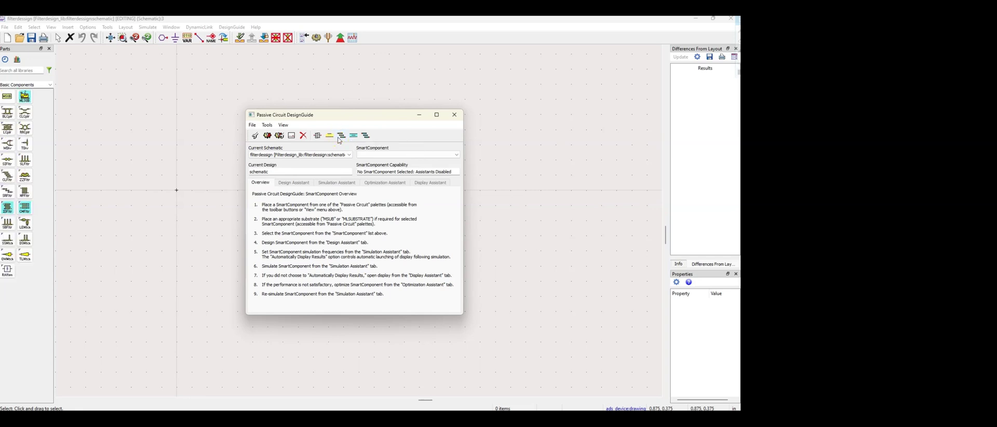
{"action": "left_click", "coordinate": [353, 138]}
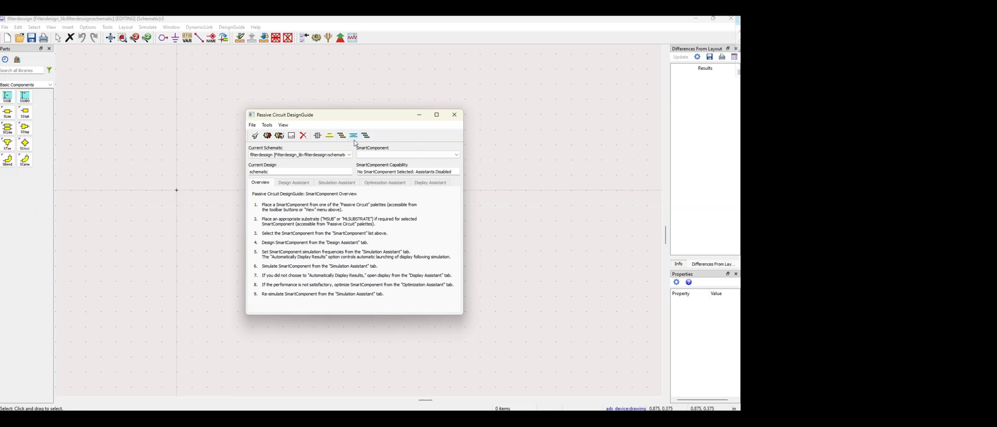
{"action": "left_click", "coordinate": [372, 139]}
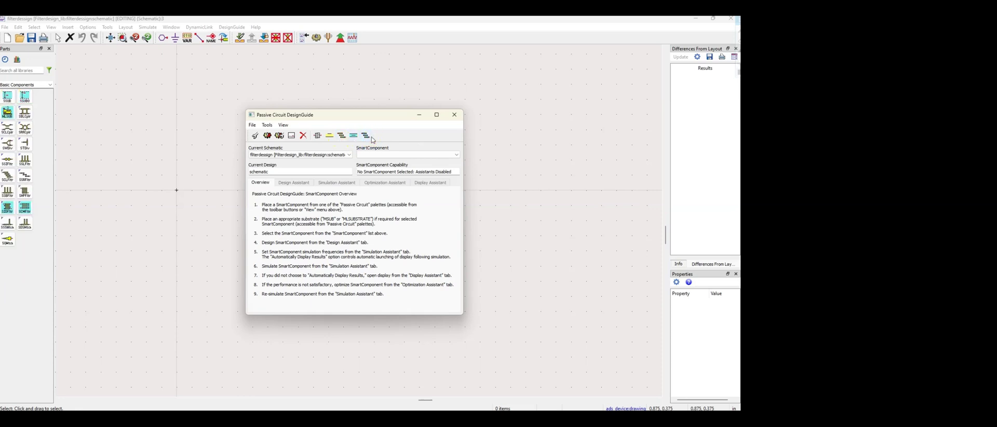
{"action": "left_click", "coordinate": [341, 136]}
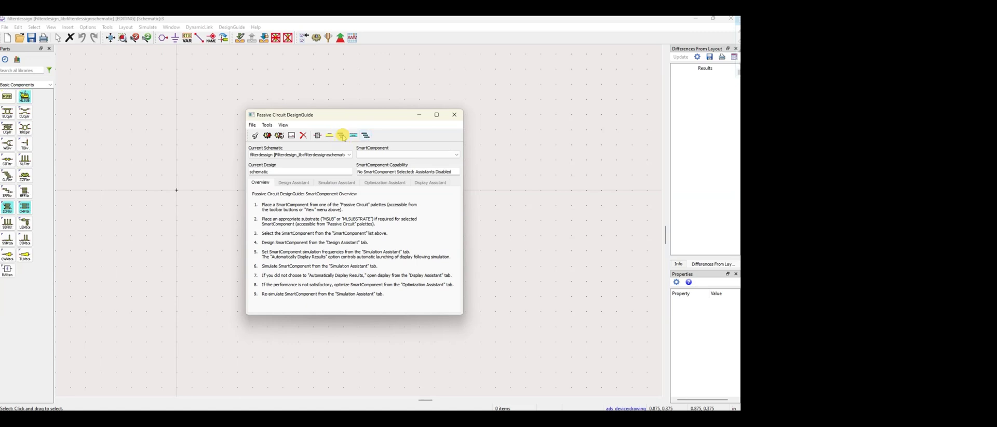
{"action": "left_click", "coordinate": [341, 136]}
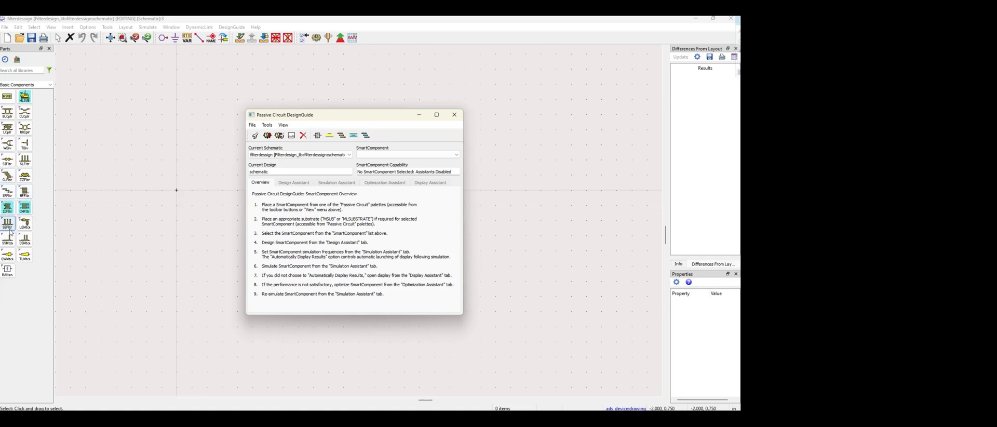
Place a microstrip coupled-line filter SmartComponent (CLFilter) on the schematic and an MSub substrate to its left
{"action": "left_click", "coordinate": [8, 175]}
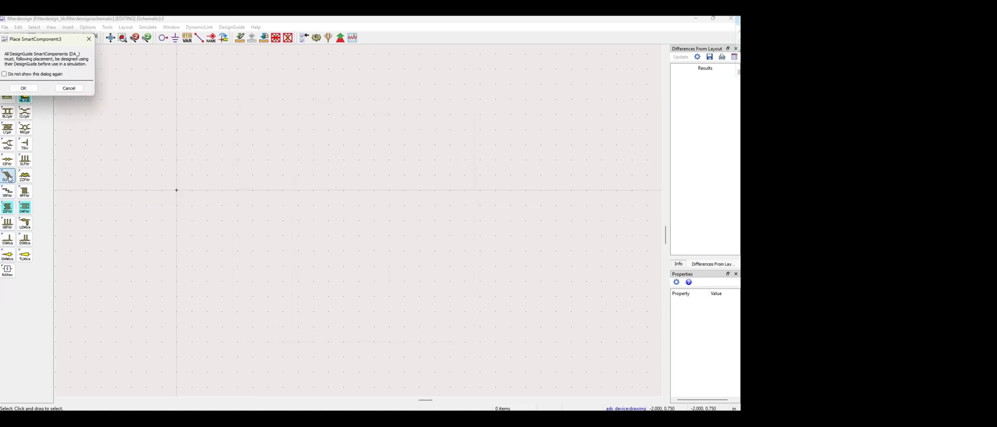
{"action": "left_click", "coordinate": [23, 89]}
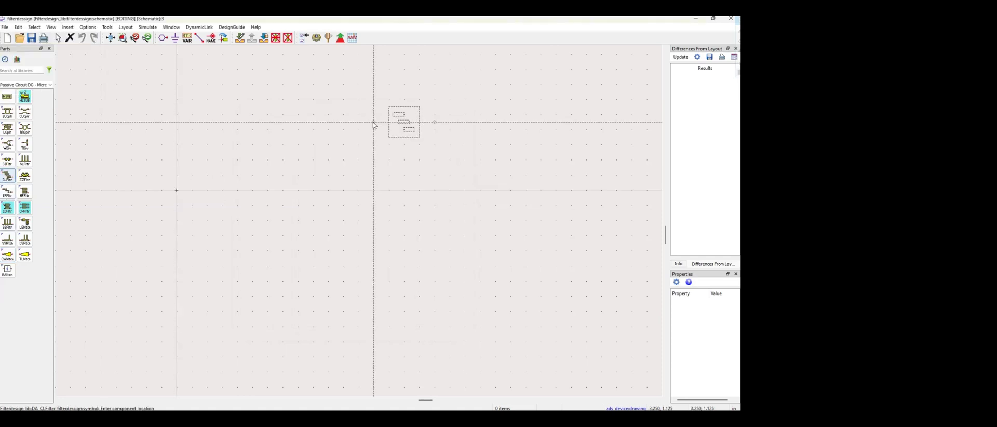
{"action": "left_click", "coordinate": [339, 136]}
{"action": "key", "text": "Escape"}
{"action": "left_click", "coordinate": [7, 96]}
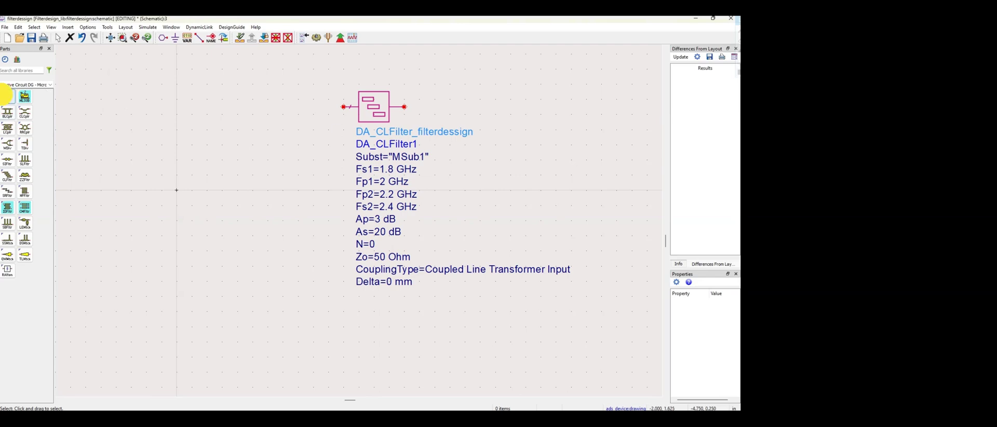
{"action": "left_click", "coordinate": [177, 98]}
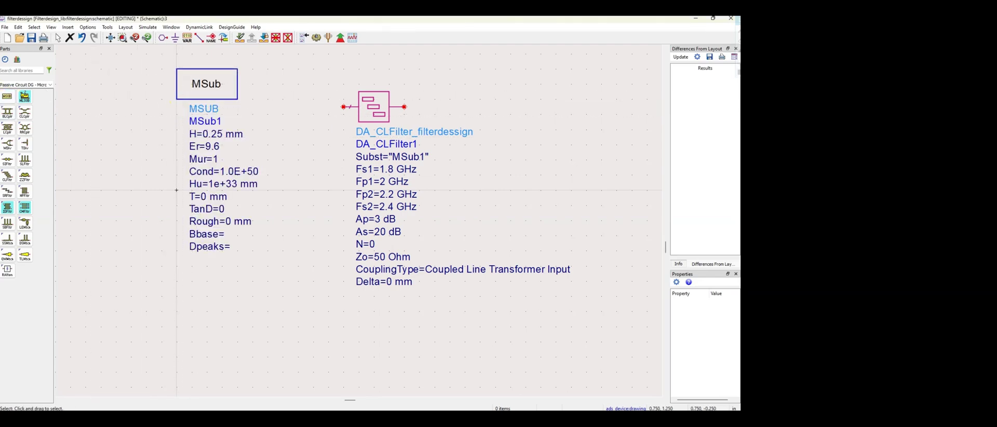
Open the coupled-line filter's instance parameters and examine its band-edge frequencies, attenuations and number of sections
{"action": "left_click_drag", "start_coordinate": [385, 109], "coordinate": [416, 94]}
{"action": "scroll", "coordinate": [324, 210], "scroll_direction": "down", "scroll_amount": 1}
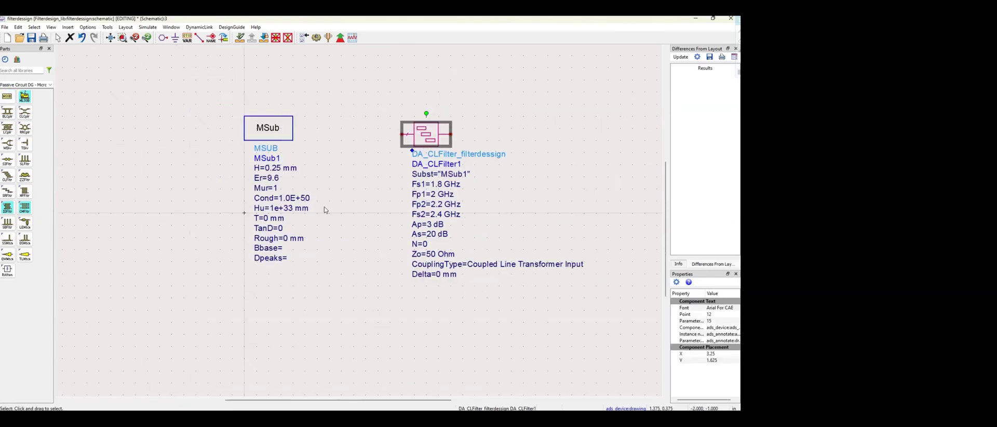
{"action": "double_click", "coordinate": [431, 139]}
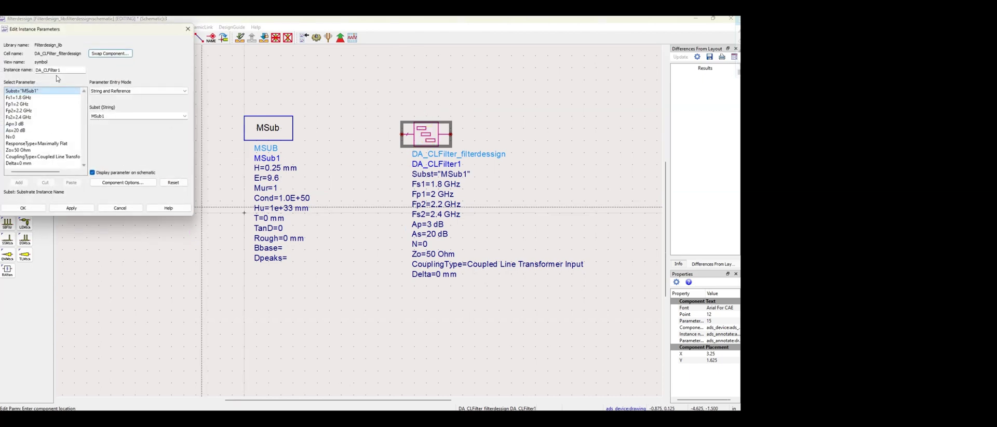
{"action": "left_click_drag", "start_coordinate": [81, 34], "coordinate": [131, 81]}
{"action": "left_click", "coordinate": [97, 148]}
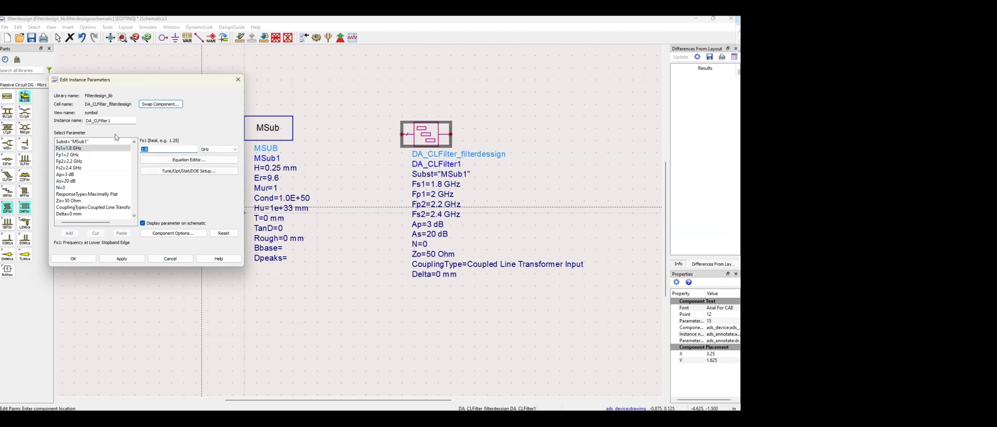
{"action": "left_click", "coordinate": [157, 150]}
{"action": "left_click", "coordinate": [103, 155]}
{"action": "left_click", "coordinate": [97, 161]}
{"action": "left_click", "coordinate": [92, 168]}
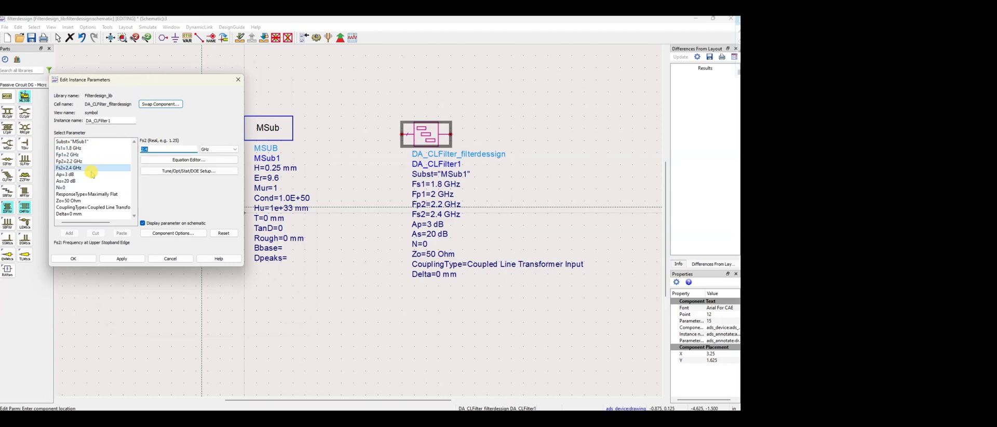
{"action": "left_click", "coordinate": [85, 174]}
{"action": "left_click", "coordinate": [83, 181]}
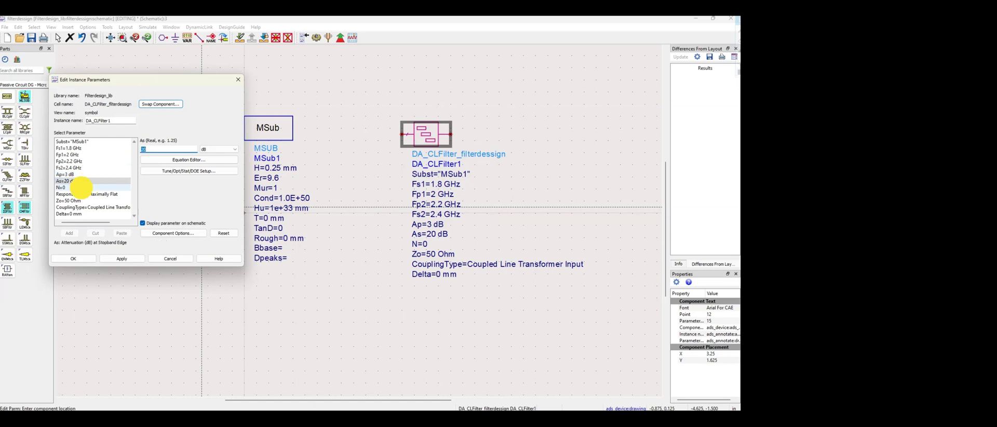
{"action": "left_click", "coordinate": [80, 187]}
{"action": "left_click", "coordinate": [89, 148]}
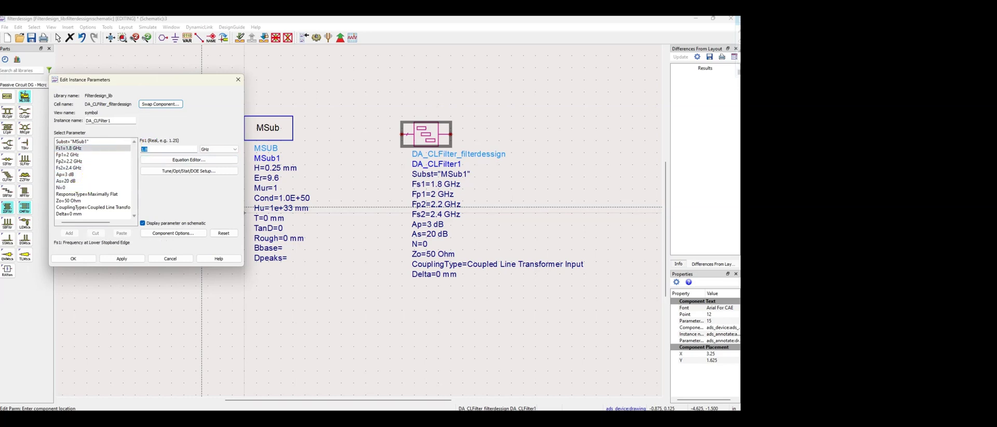
Set the coupled-line filter's number of sections N to 3 and apply the change
{"action": "left_click", "coordinate": [119, 187]}
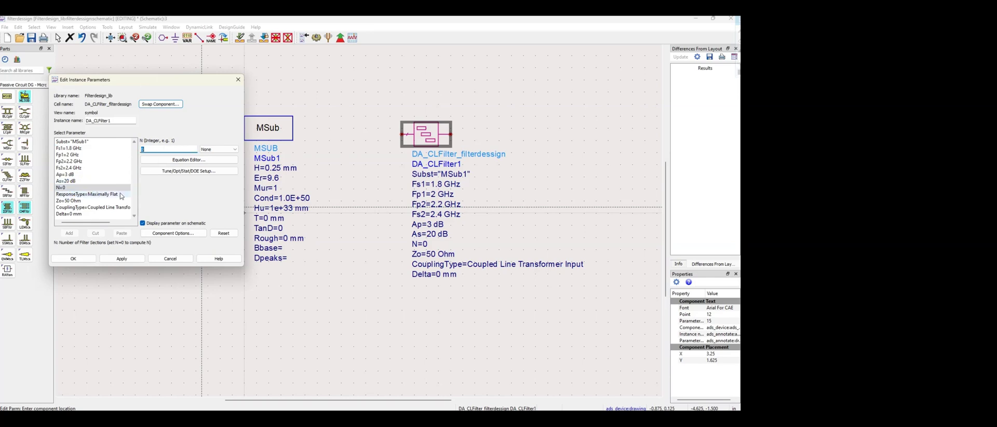
{"action": "type", "text": "3"}
{"action": "left_click", "coordinate": [122, 259]}
{"action": "left_click", "coordinate": [74, 258]}
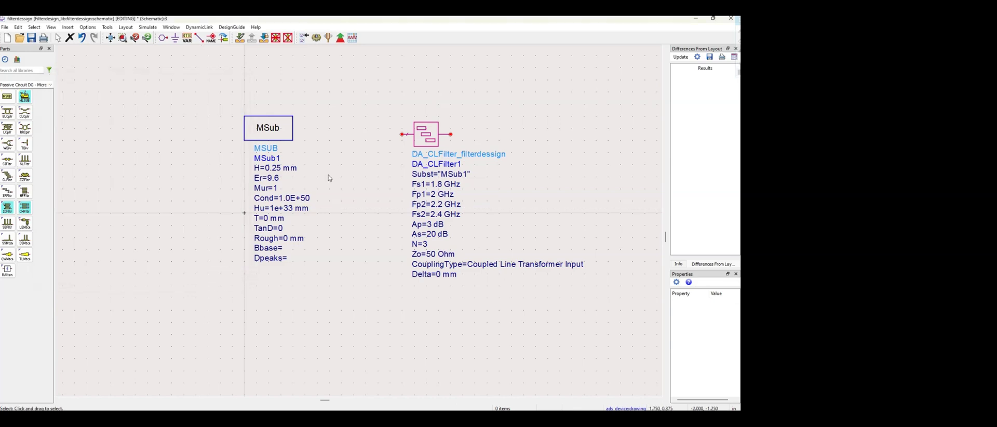
Set the MSub substrate thickness H to 20 mil and its relative dielectric constant Er to 2.2
{"action": "left_click", "coordinate": [266, 126]}
{"action": "double_click", "coordinate": [283, 132]}
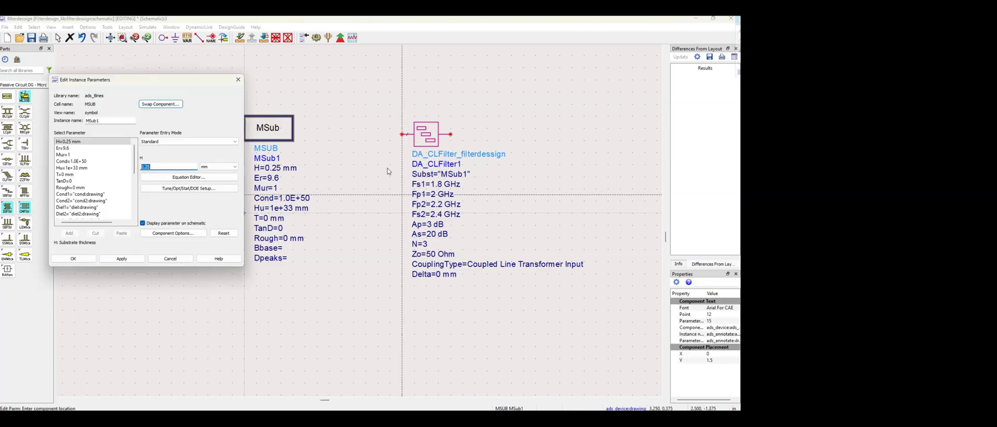
{"action": "left_click", "coordinate": [207, 167]}
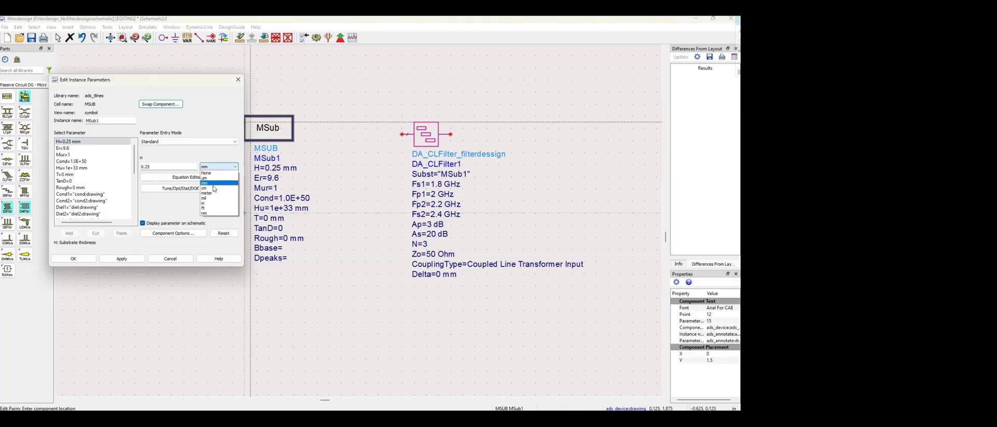
{"action": "left_click", "coordinate": [206, 196]}
{"action": "left_click_drag", "start_coordinate": [169, 167], "coordinate": [117, 161]}
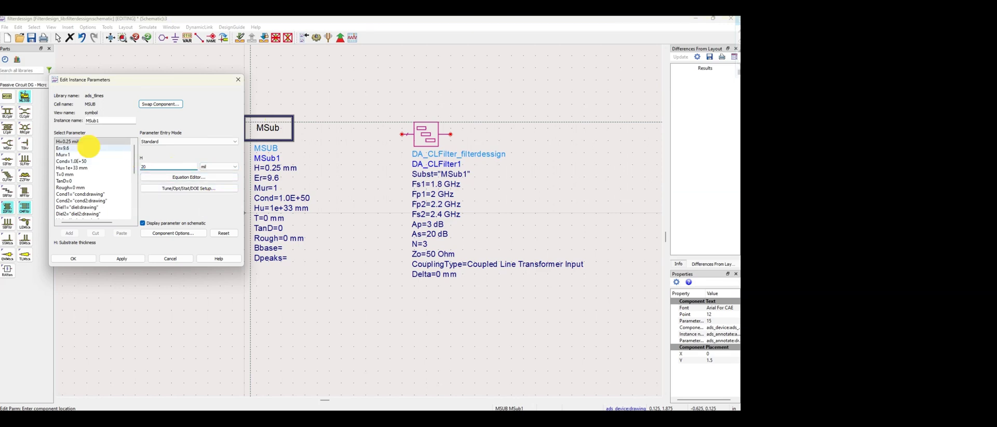
{"action": "left_click", "coordinate": [88, 147]}
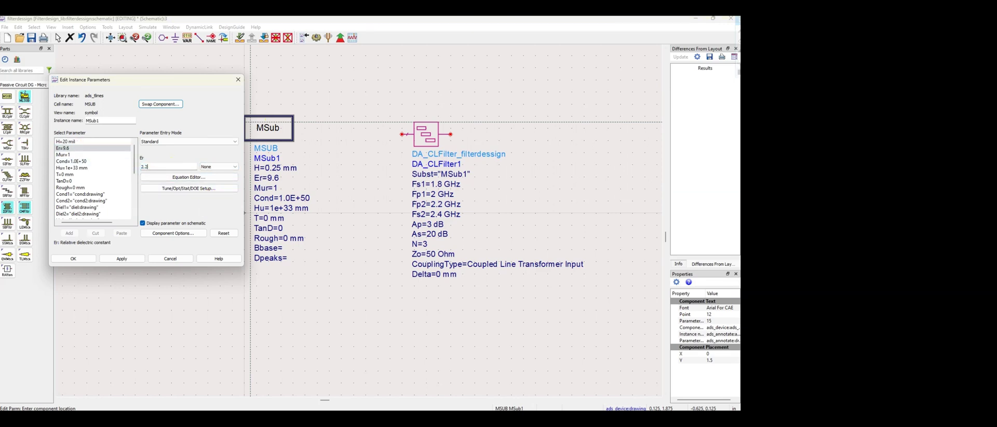
{"action": "type", "text": "2.2"}
Set the substrate's conductor thickness T to 0.0174 mm and loss tangent TanD to 0.0004, and apply the parameters
{"action": "left_click", "coordinate": [116, 175]}
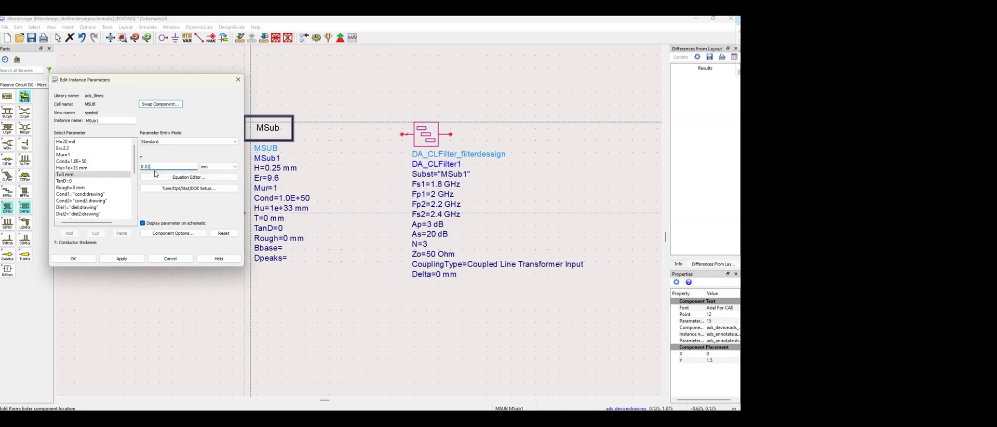
{"action": "type", "text": "0.0174"}
{"action": "left_click", "coordinate": [115, 181]}
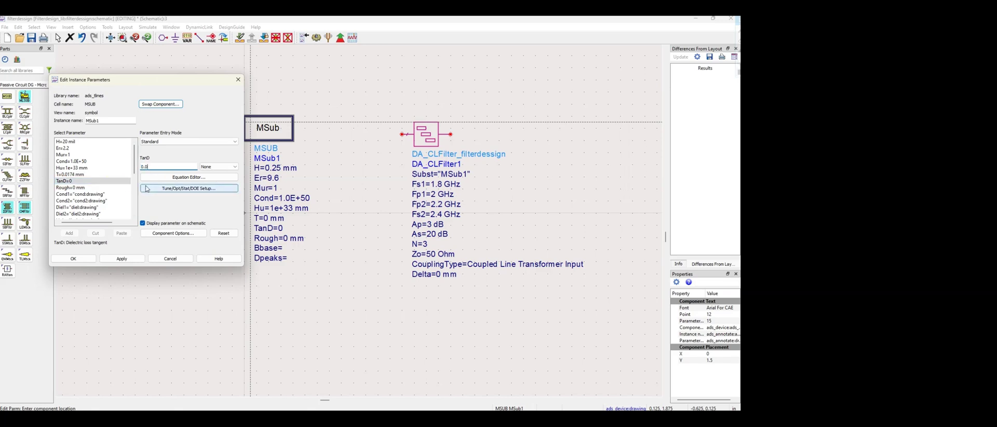
{"action": "type", "text": "0.0004"}
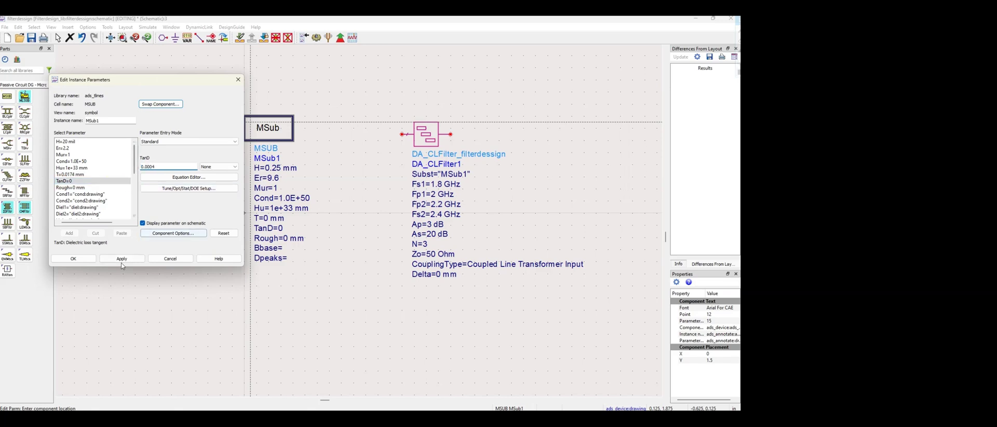
{"action": "left_click", "coordinate": [123, 259]}
{"action": "left_click", "coordinate": [73, 259]}
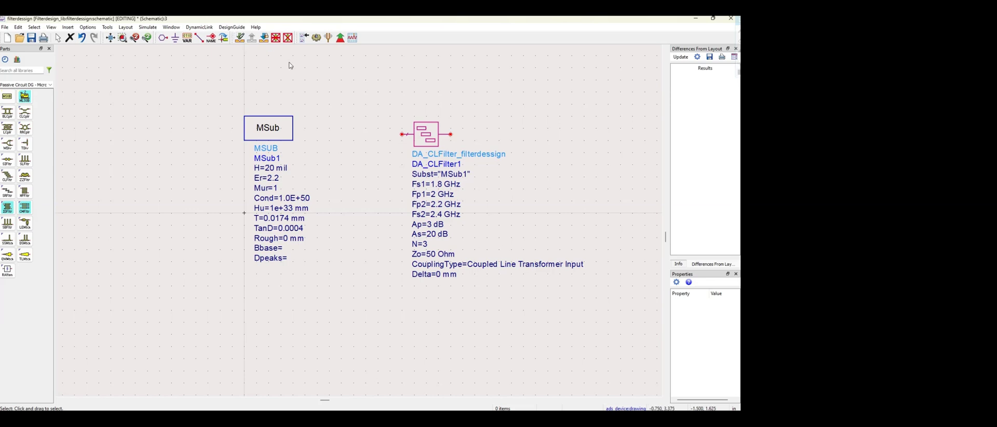
Find the Term port impedance component and place one on each side of the coupled-line filter
{"action": "type", "text": "ter"}
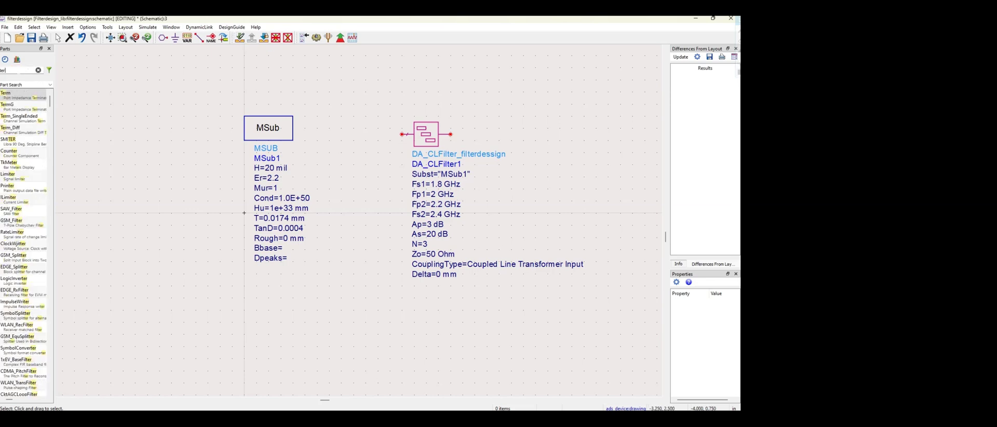
{"action": "key", "text": "Return"}
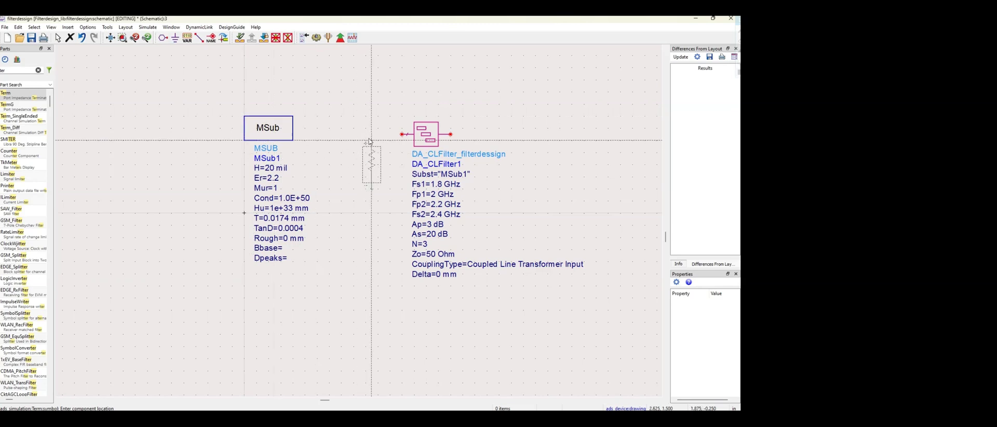
{"action": "left_click", "coordinate": [359, 136]}
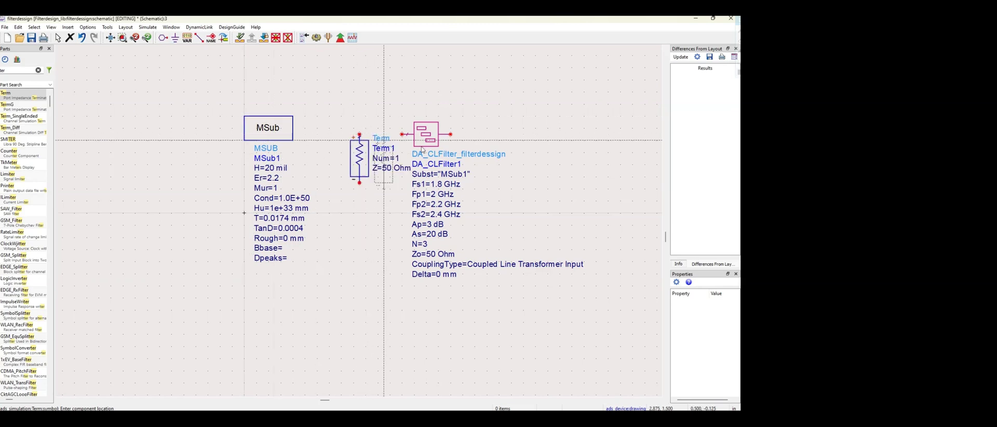
{"action": "left_click", "coordinate": [559, 136]}
{"action": "key", "text": "Escape"}
Place a ground symbol below each of the two Term components
{"action": "left_click", "coordinate": [175, 40]}
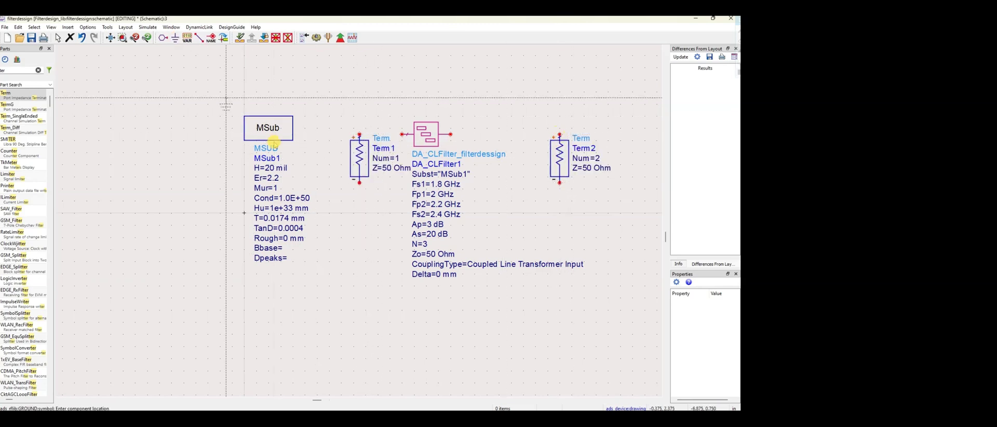
{"action": "left_click", "coordinate": [359, 201]}
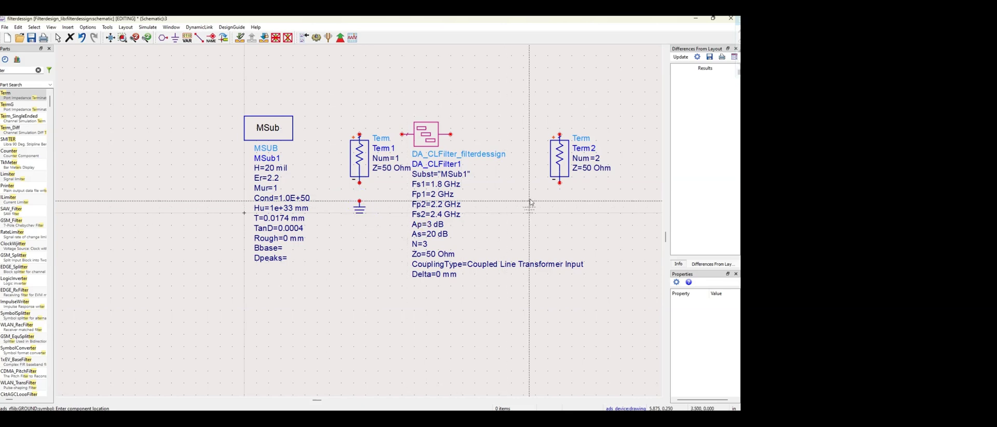
{"action": "left_click", "coordinate": [561, 202]}
{"action": "key", "text": "Escape"}
Wire the coupled-line filter between Term1 and Term2, connect both Terms to their grounds, and move the filter toward the middle
{"action": "left_click", "coordinate": [199, 38]}
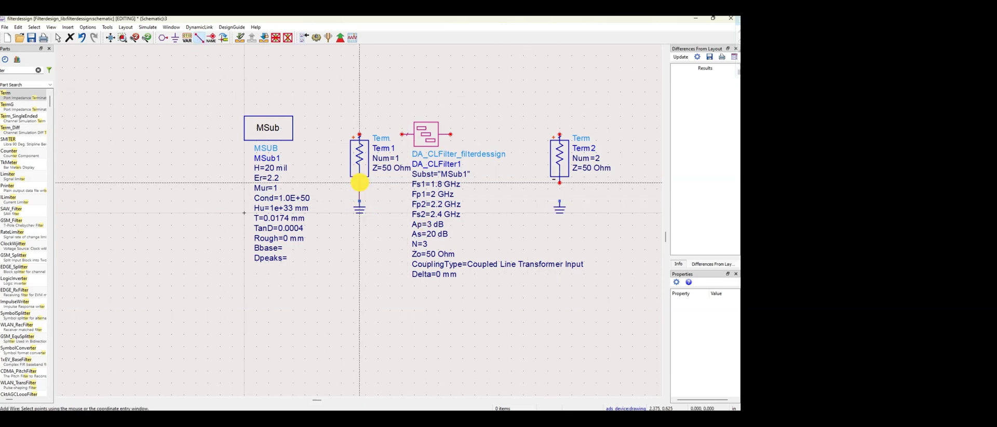
{"action": "left_click", "coordinate": [359, 134]}
{"action": "left_click", "coordinate": [402, 134]}
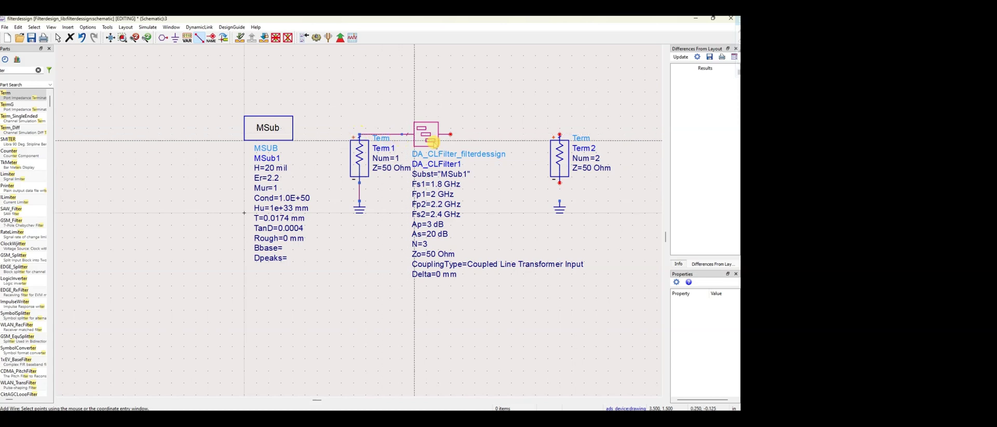
{"action": "left_click", "coordinate": [451, 134]}
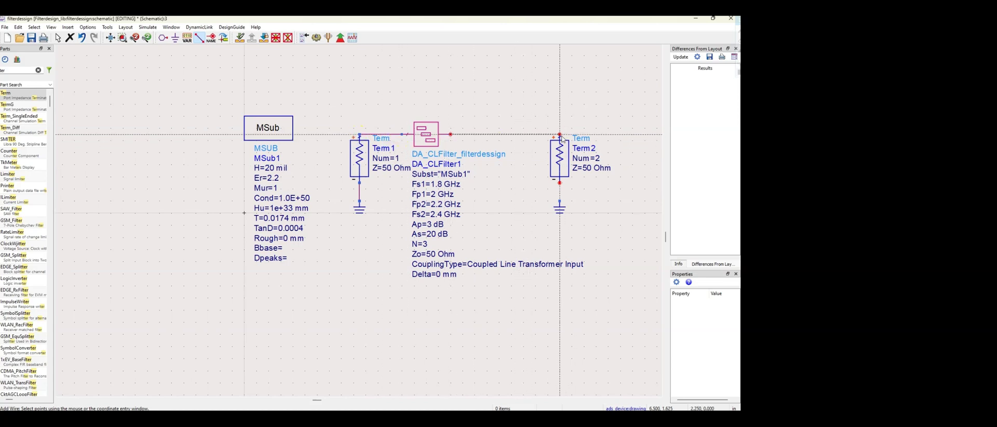
{"action": "left_click", "coordinate": [560, 135]}
{"action": "left_click", "coordinate": [560, 201]}
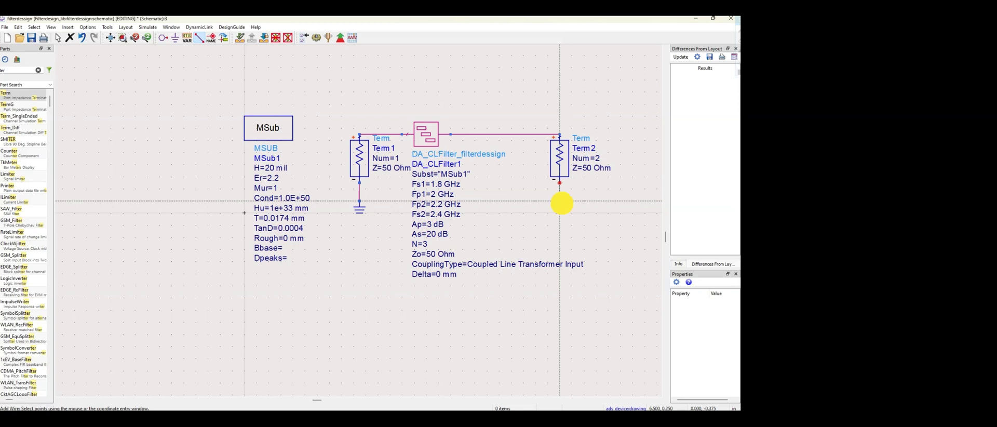
{"action": "key", "text": "Escape"}
{"action": "left_click_drag", "start_coordinate": [432, 141], "coordinate": [456, 140]}
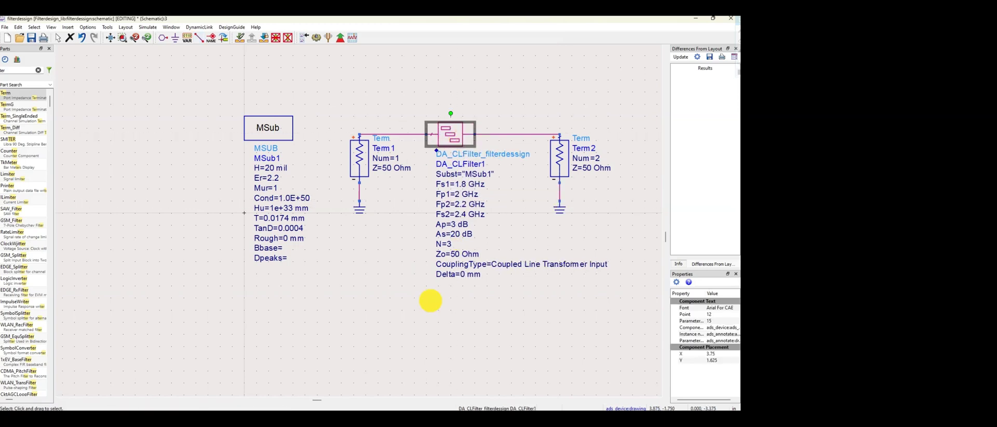
Generate the design of DA_CLFilter1 with the Design Assistant of the Passive Circuit DesignGuide
{"action": "double_click", "coordinate": [450, 138]}
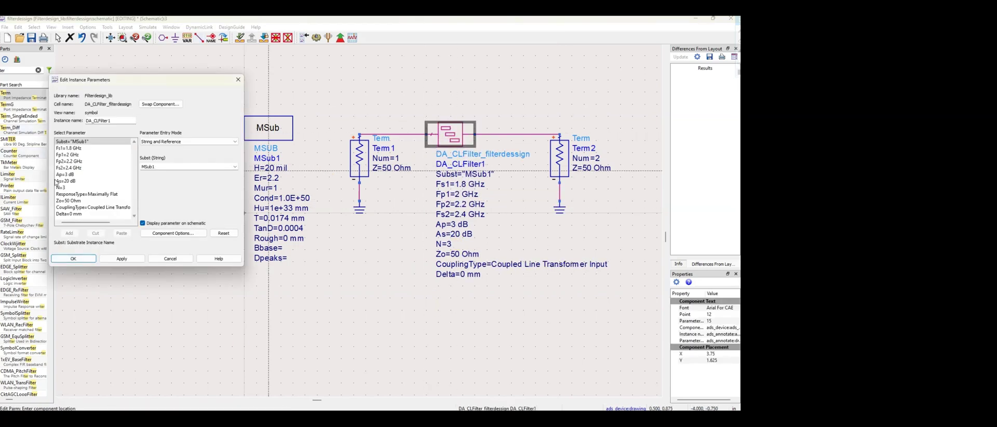
{"action": "left_click", "coordinate": [242, 82]}
{"action": "left_click", "coordinate": [234, 27]}
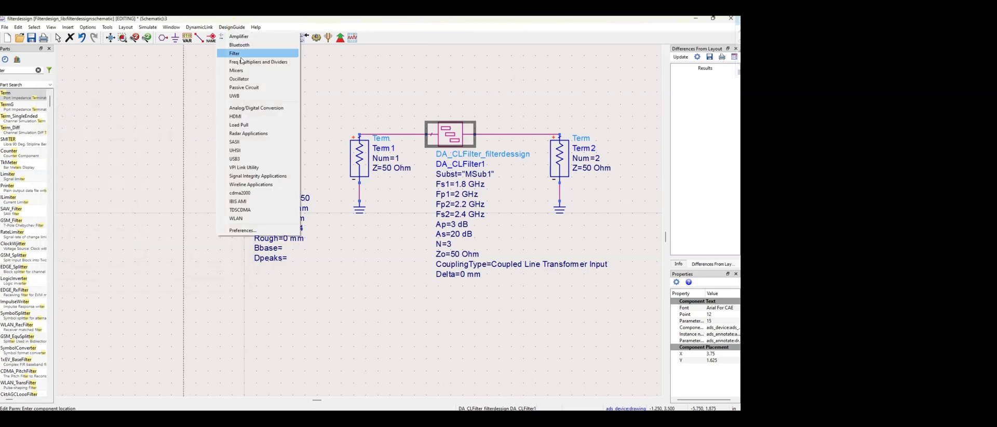
{"action": "left_click", "coordinate": [244, 81]}
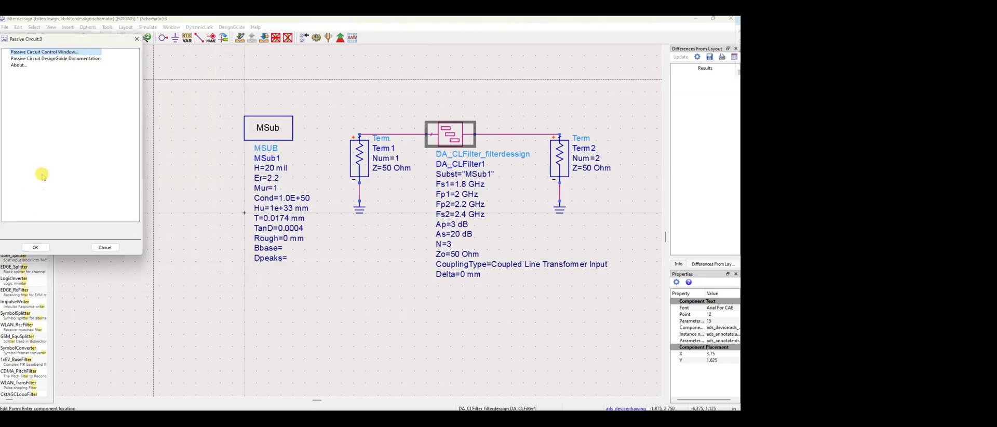
{"action": "left_click", "coordinate": [36, 247]}
{"action": "left_click", "coordinate": [292, 183]}
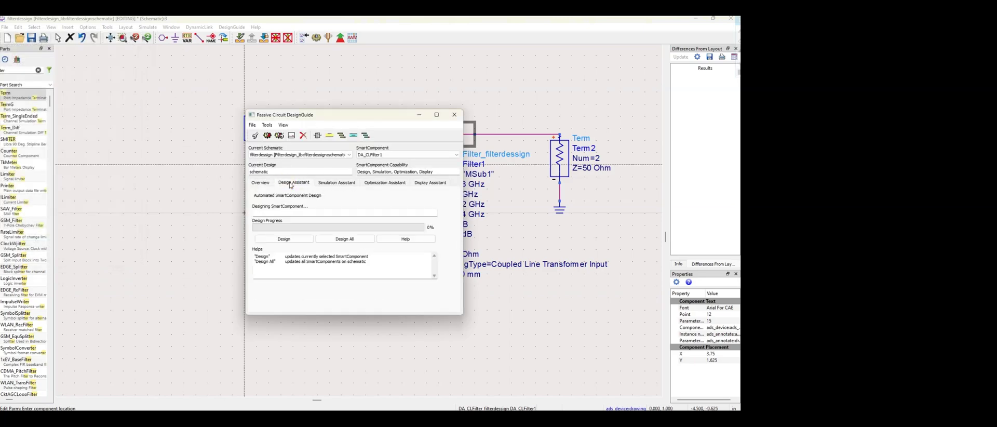
{"action": "left_click", "coordinate": [291, 242]}
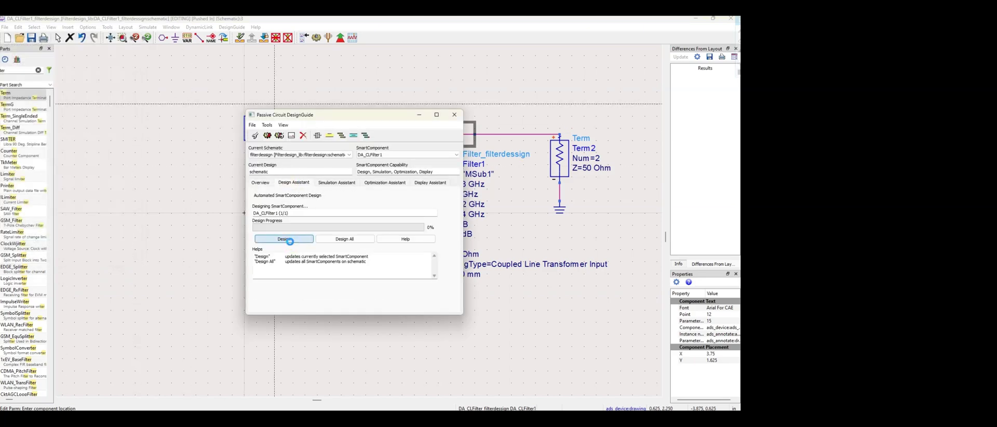
{"action": "left_click", "coordinate": [341, 240]}
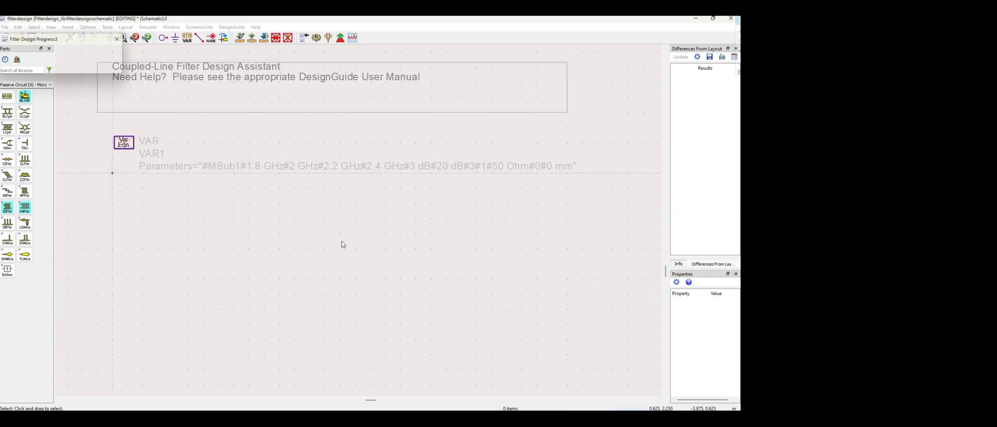
{"action": "left_click", "coordinate": [455, 114]}
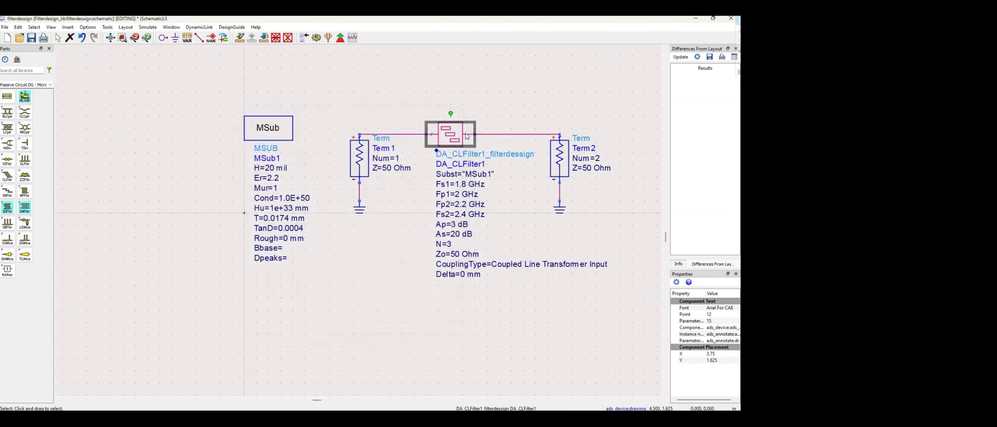
Inspect the generated microstrip coupled-line sections inside the filter's subcircuit and return to the top-level schematic
{"action": "left_click", "coordinate": [242, 40]}
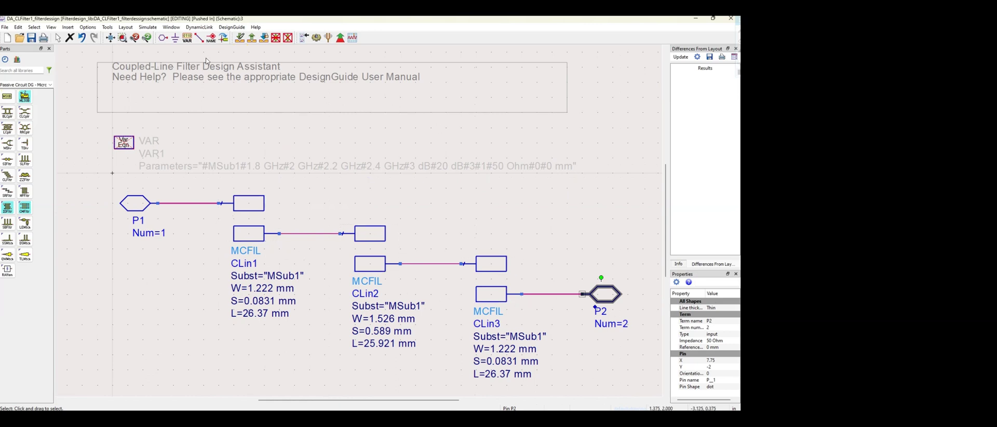
{"action": "left_click", "coordinate": [250, 40]}
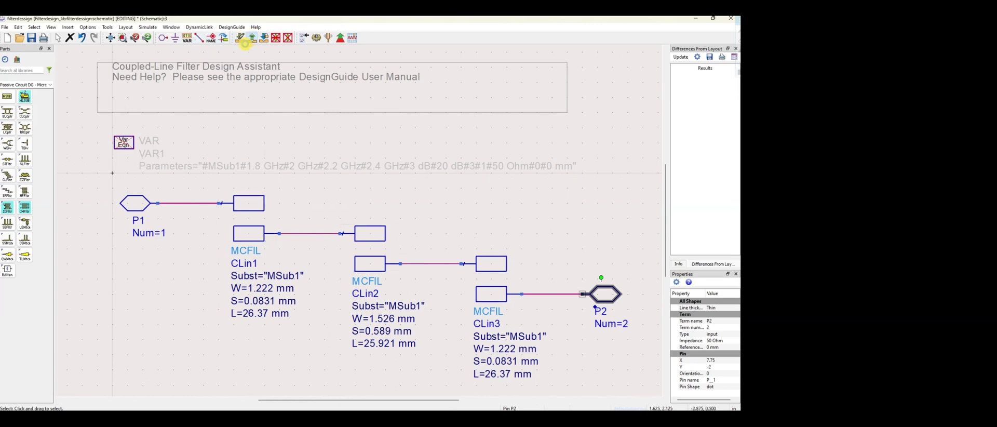
{"action": "scroll", "coordinate": [335, 146], "scroll_direction": "down", "scroll_amount": 1}
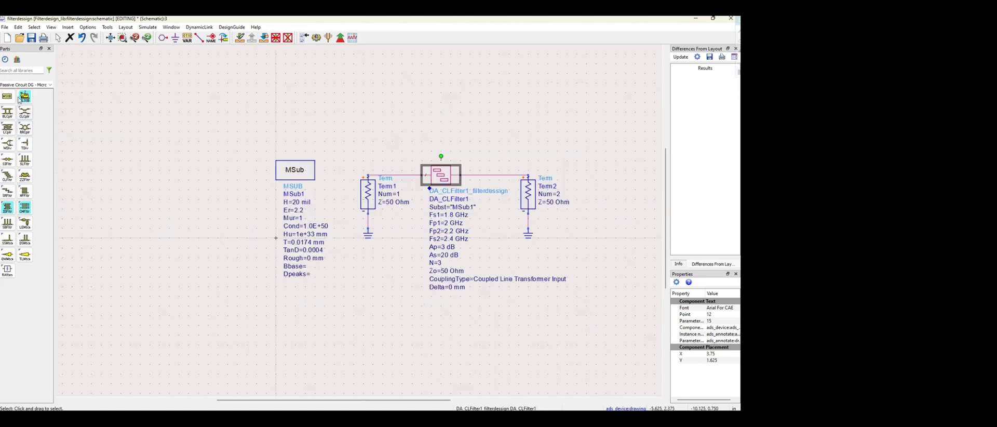
Find the S_Param simulation controller, place it above the circuit, and check the filter's band-edge parameters
{"action": "left_click", "coordinate": [18, 70]}
{"action": "type", "text": "s"}
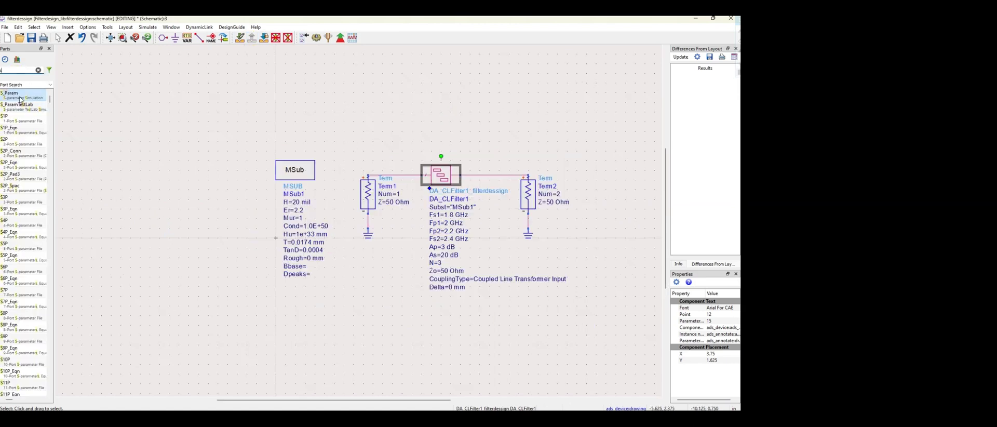
{"action": "left_click", "coordinate": [20, 95]}
{"action": "left_click", "coordinate": [535, 58]}
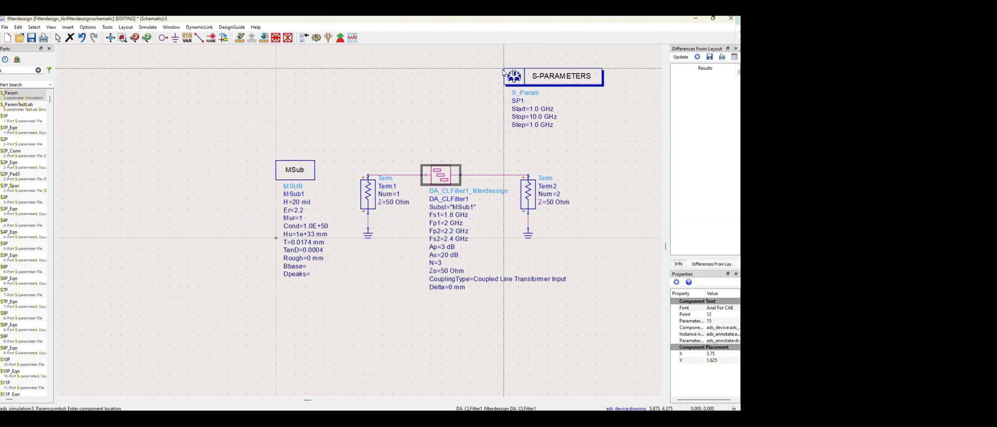
{"action": "double_click", "coordinate": [439, 177]}
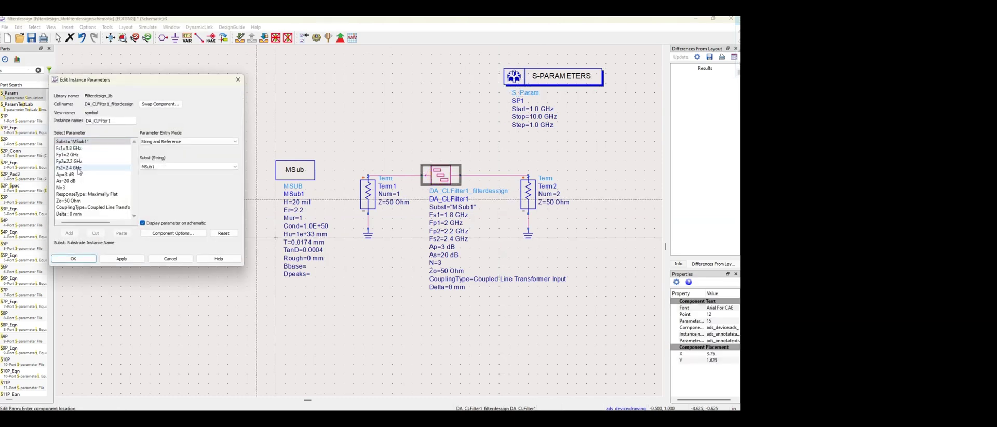
{"action": "left_click", "coordinate": [238, 80]}
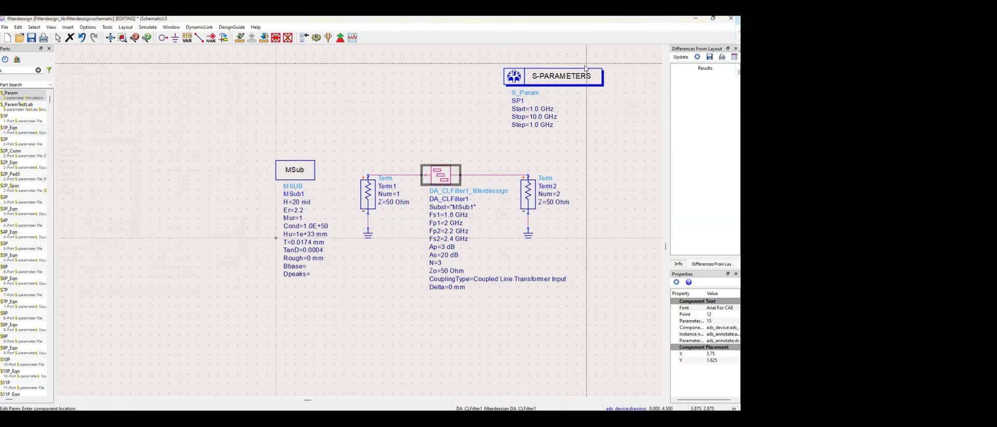
Set the S-parameter simulation's linear frequency sweep from 1 GHz to 3 GHz with a 100 MHz step
{"action": "double_click", "coordinate": [554, 79]}
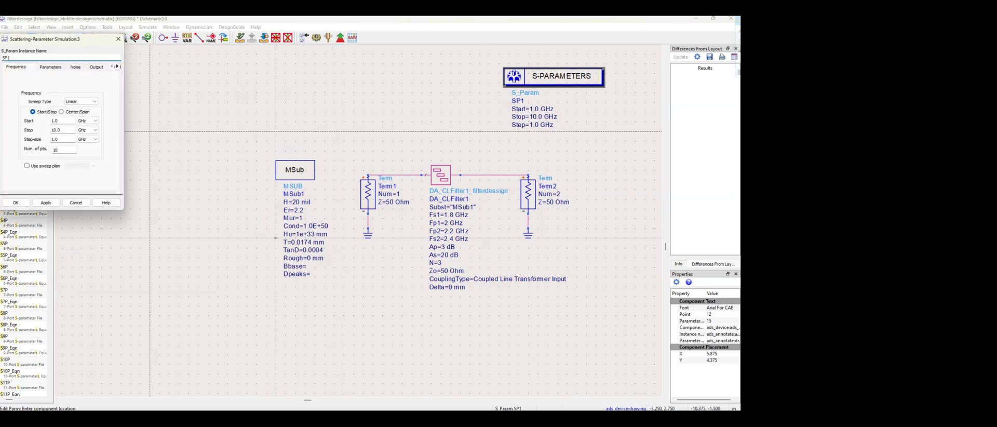
{"action": "double_click", "coordinate": [57, 120]}
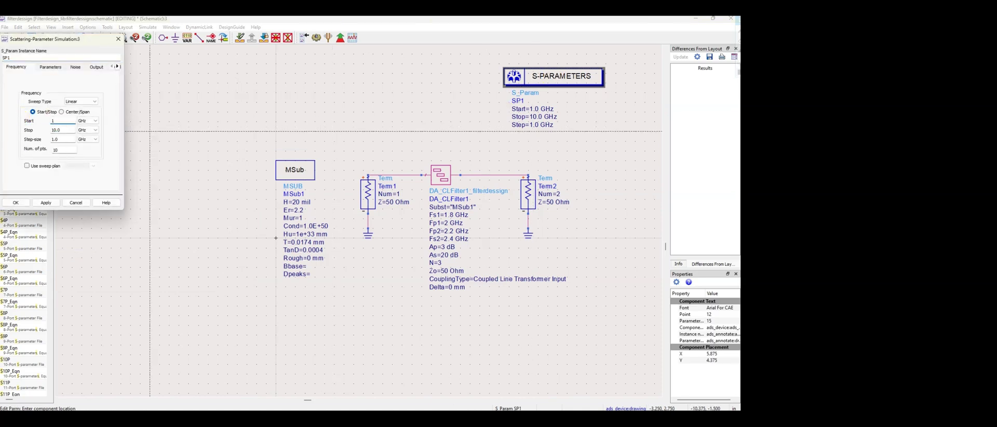
{"action": "left_click_drag", "start_coordinate": [61, 130], "coordinate": [27, 132]}
{"action": "left_click", "coordinate": [48, 141]}
{"action": "left_click", "coordinate": [87, 139]}
{"action": "left_click", "coordinate": [82, 151]}
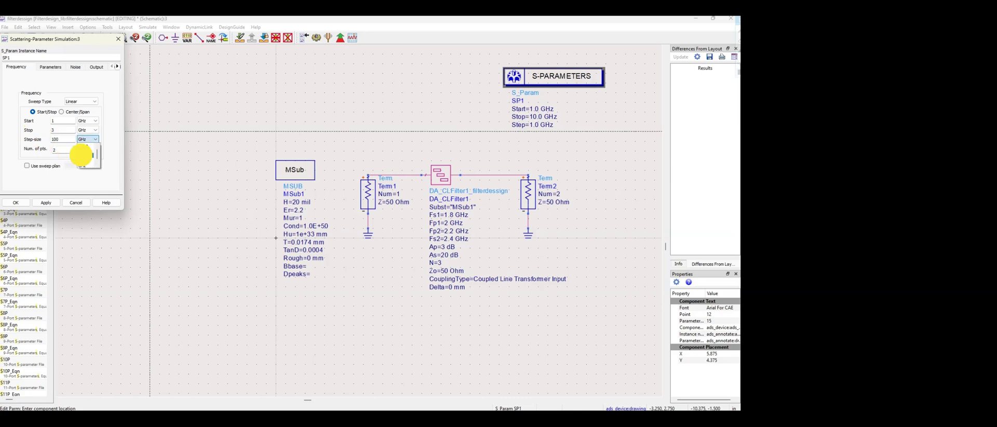
{"action": "left_click", "coordinate": [87, 141]}
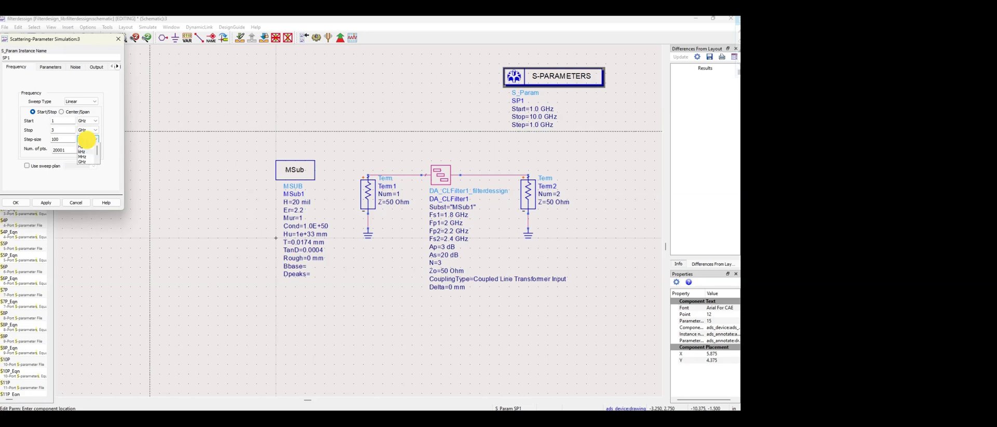
{"action": "left_click", "coordinate": [88, 162]}
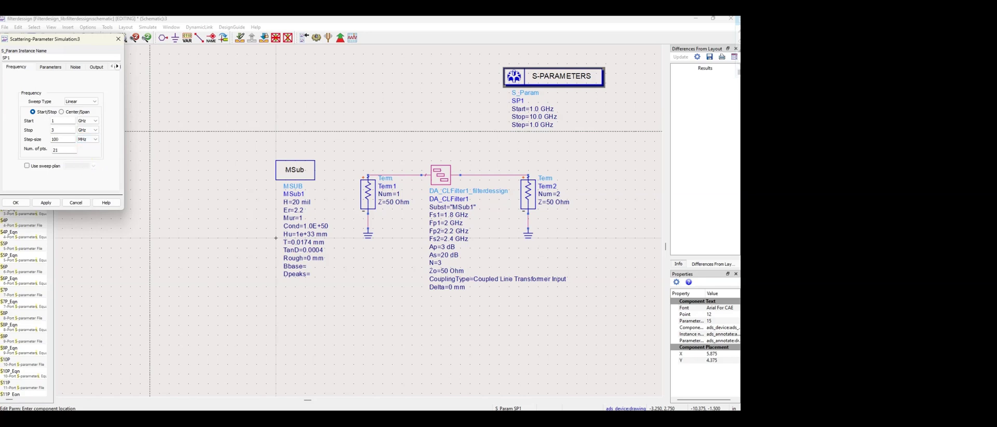
Set the sweep's number of points to 201 and apply the simulation settings
{"action": "left_click", "coordinate": [64, 149]}
{"action": "left_click", "coordinate": [44, 202]}
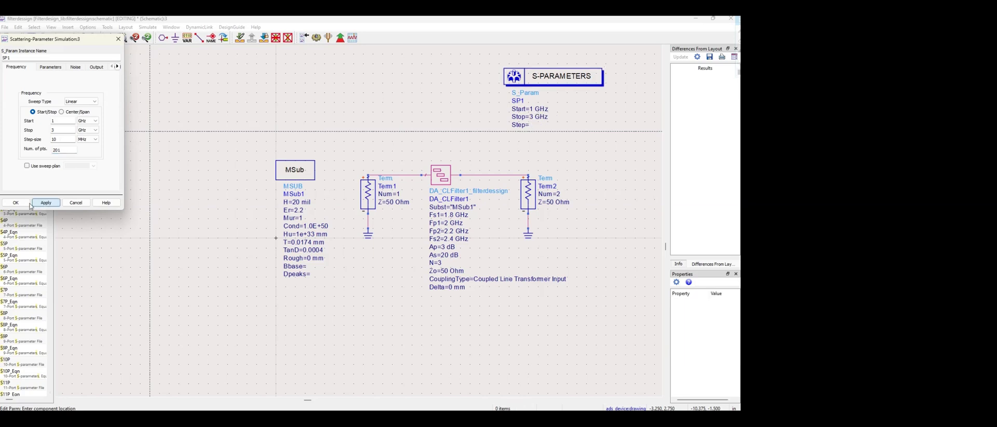
{"action": "left_click", "coordinate": [16, 203]}
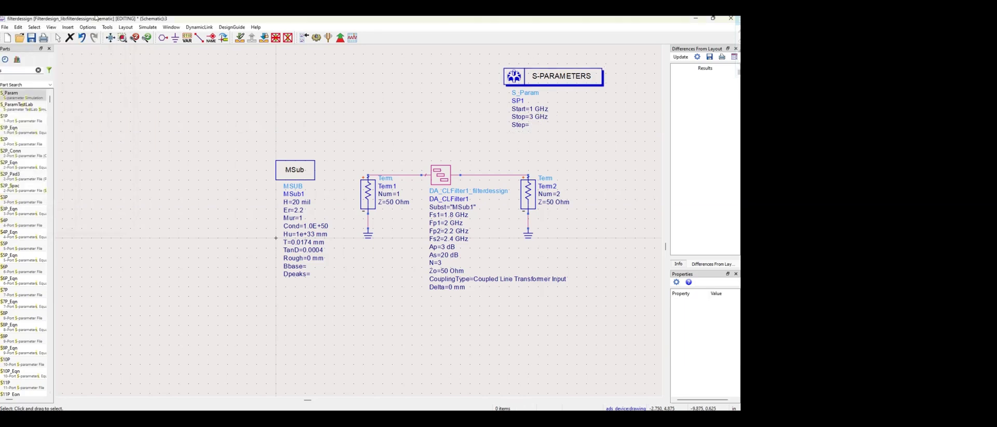
Run the S-parameter simulation and insert a rectangular plot in the data display
{"action": "left_click", "coordinate": [144, 27]}
{"action": "left_click", "coordinate": [146, 33]}
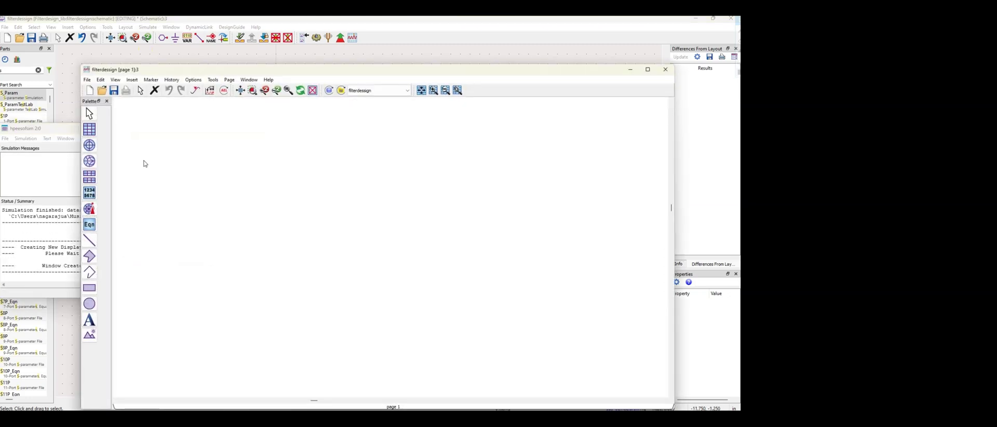
{"action": "left_click", "coordinate": [86, 126]}
{"action": "left_click", "coordinate": [280, 183]}
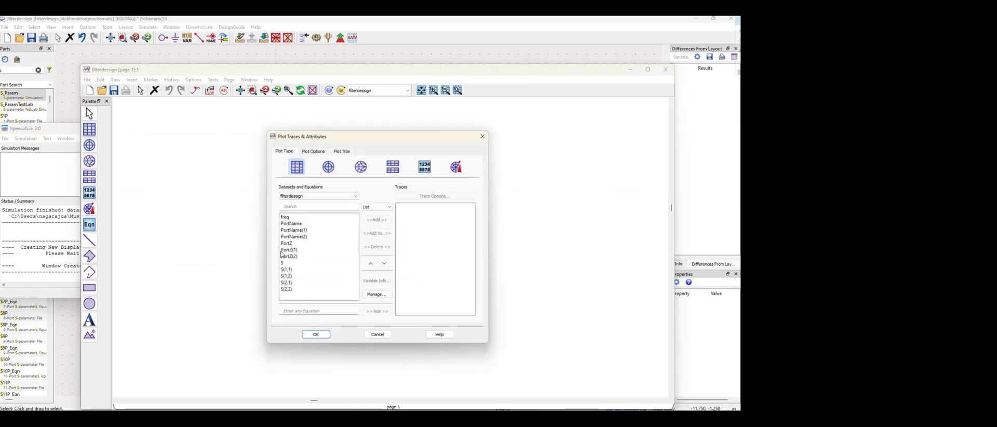
Add S(1,1) and S(2,1) in dB as traces of the rectangular plot
{"action": "left_click", "coordinate": [294, 272]}
{"action": "left_click", "coordinate": [377, 219]}
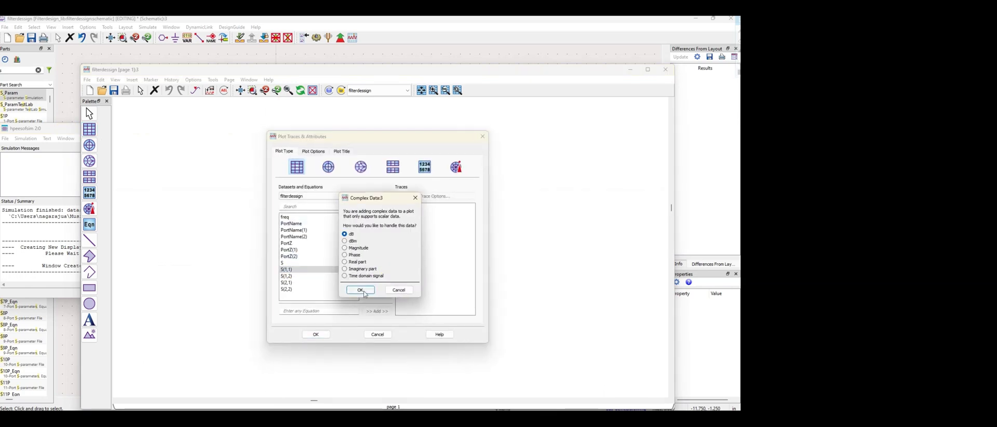
{"action": "left_click", "coordinate": [359, 291]}
{"action": "left_click", "coordinate": [287, 282]}
{"action": "left_click", "coordinate": [377, 220]}
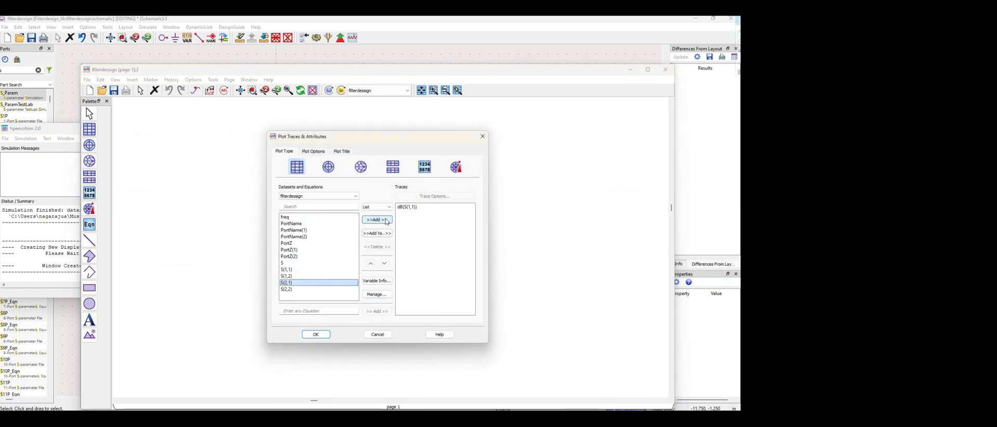
{"action": "left_click", "coordinate": [360, 289]}
{"action": "left_click", "coordinate": [313, 334]}
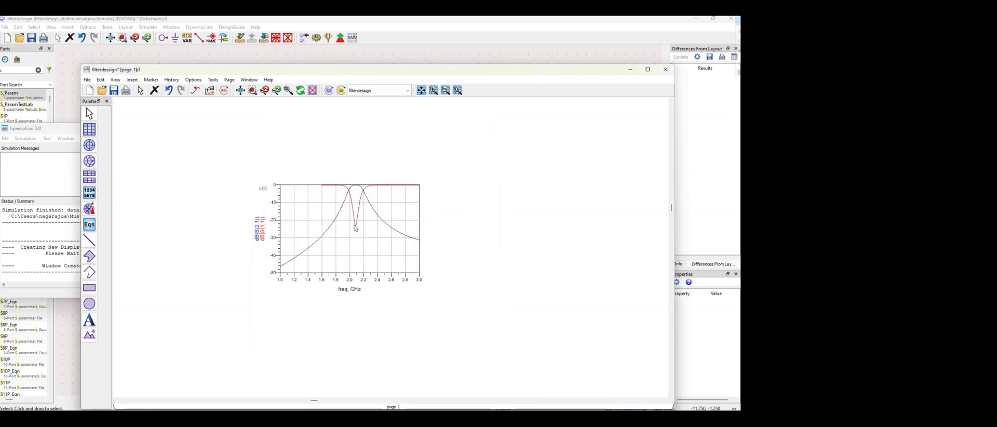
Place markers on the dB(S(2,1)) trace at about 1.79 GHz and about 2.47 GHz, moving the first marker's readout beside the plot
{"action": "left_click", "coordinate": [355, 227]}
{"action": "left_click", "coordinate": [396, 234]}
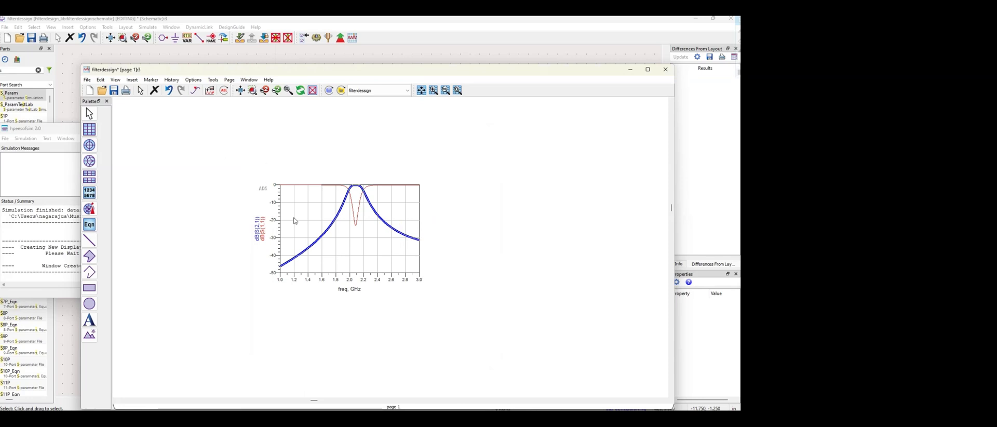
{"action": "left_click", "coordinate": [196, 90]}
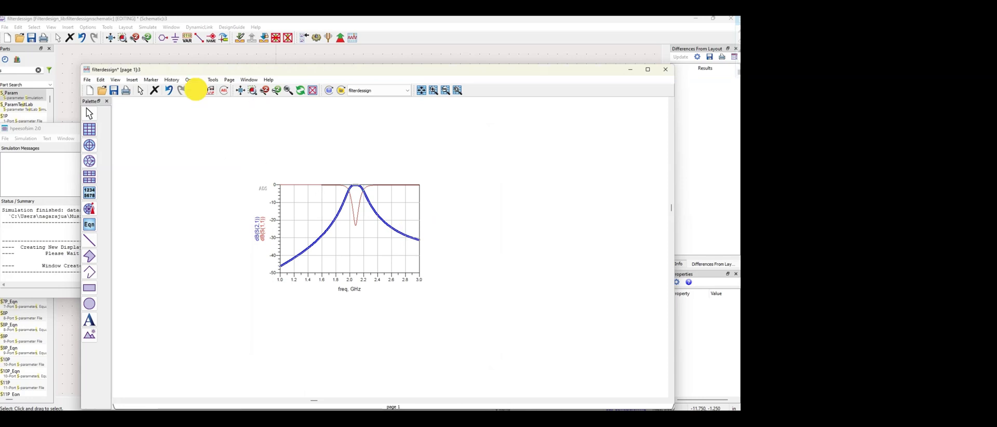
{"action": "left_click", "coordinate": [336, 218]}
{"action": "mouse_move", "coordinate": [319, 161]}
{"action": "left_mouse_down"}
{"action": "mouse_move", "coordinate": [289, 160]}
{"action": "mouse_move", "coordinate": [227, 192]}
{"action": "left_mouse_up"}
{"action": "left_click", "coordinate": [195, 91]}
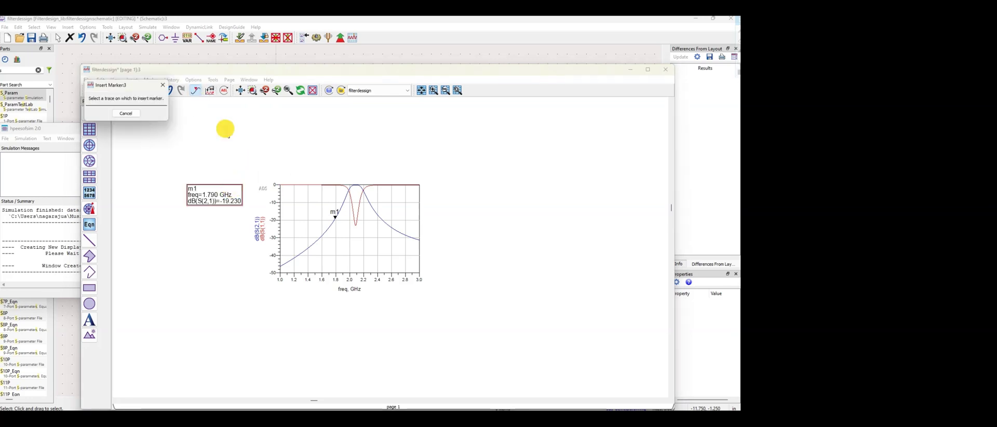
{"action": "left_click", "coordinate": [384, 222]}
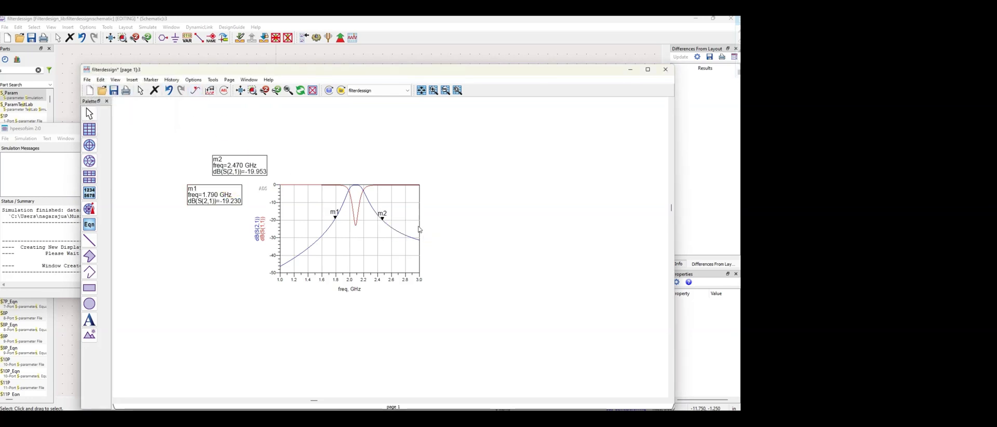
Stack the second marker's readout below the first, fit the plot to the view, and narrow the data display window beside the schematic
{"action": "left_click_drag", "start_coordinate": [240, 170], "coordinate": [230, 228]}
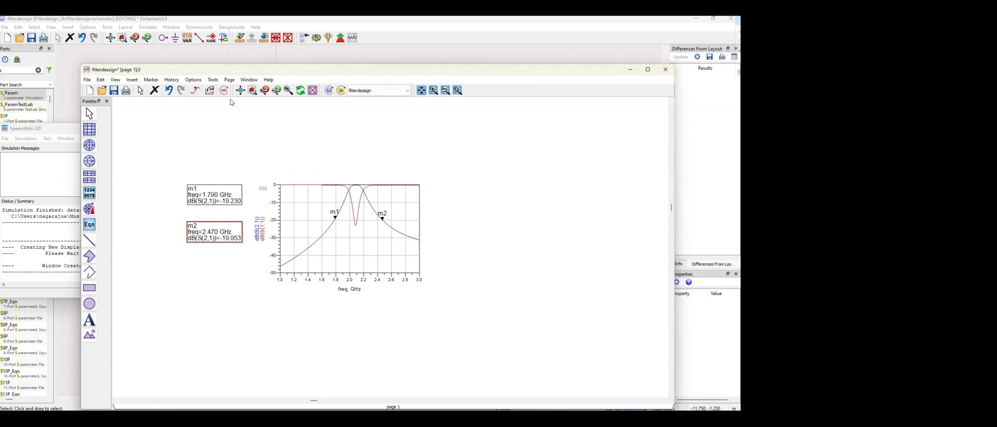
{"action": "left_click", "coordinate": [241, 89]}
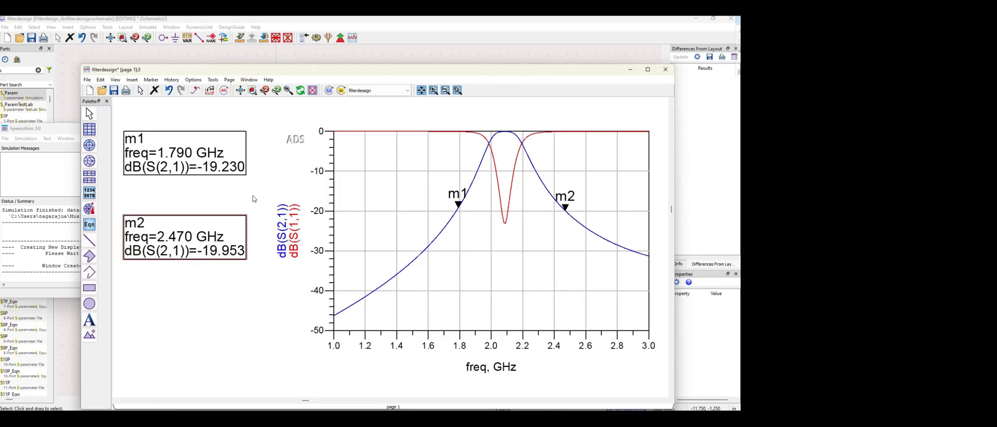
{"action": "left_click_drag", "start_coordinate": [329, 71], "coordinate": [268, 67]}
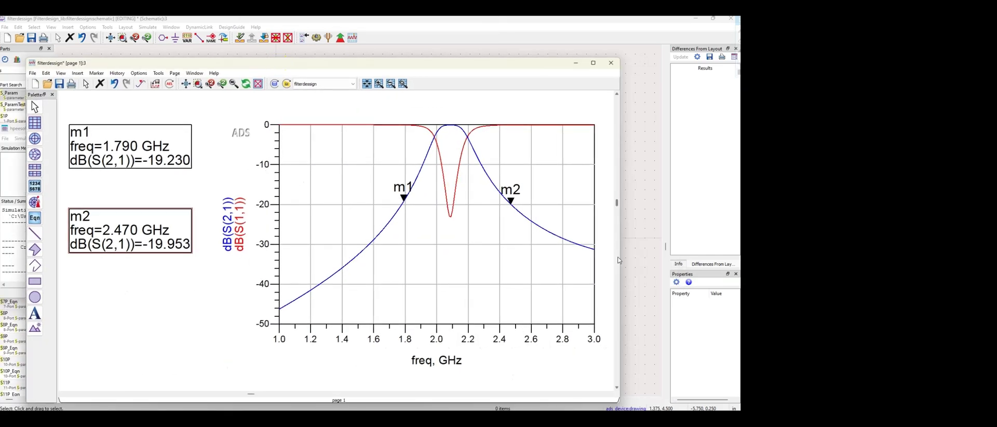
{"action": "left_click_drag", "start_coordinate": [620, 257], "coordinate": [398, 226]}
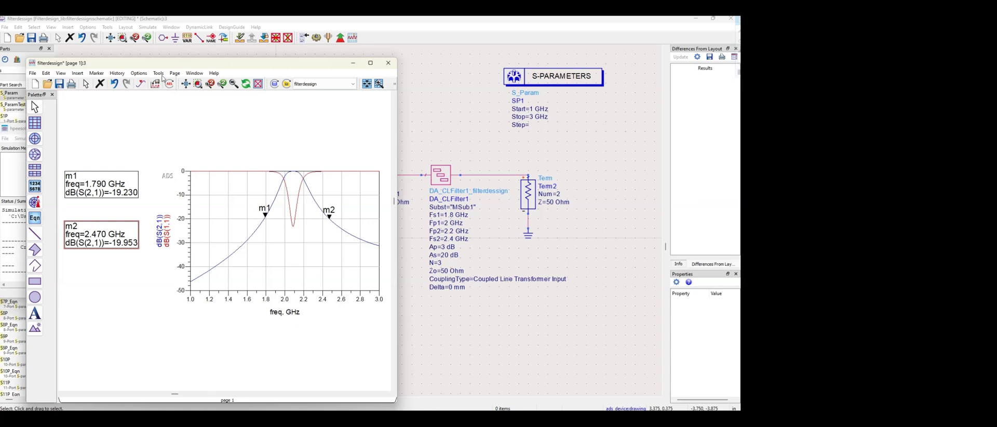
Place markers on the dB(S(2,1)) trace at about 1.99 GHz and 2.2 GHz, stacking their readouts below the existing ones
{"action": "left_click", "coordinate": [143, 84]}
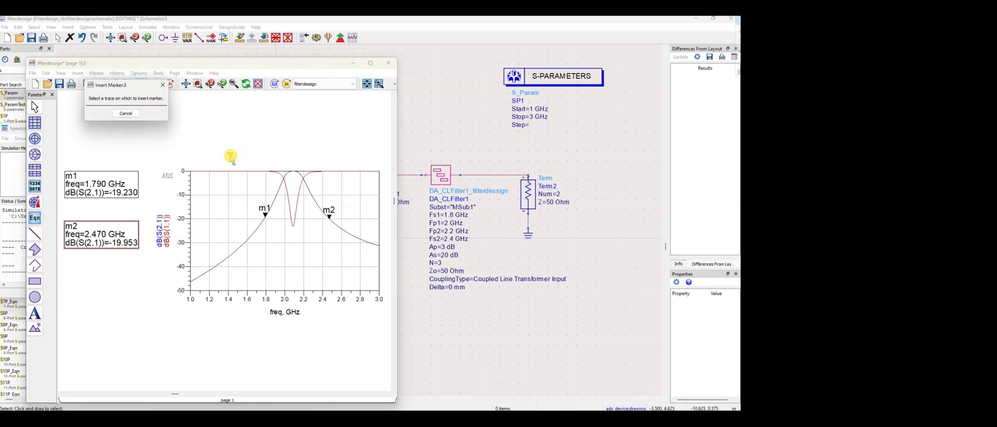
{"action": "left_click", "coordinate": [285, 178]}
{"action": "left_click_drag", "start_coordinate": [148, 151], "coordinate": [114, 272]}
{"action": "left_click", "coordinate": [140, 88]}
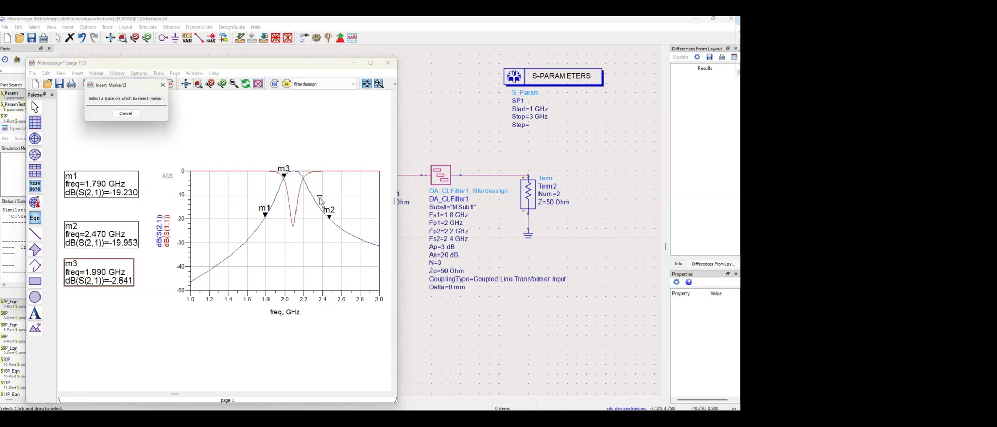
{"action": "left_click", "coordinate": [303, 177]}
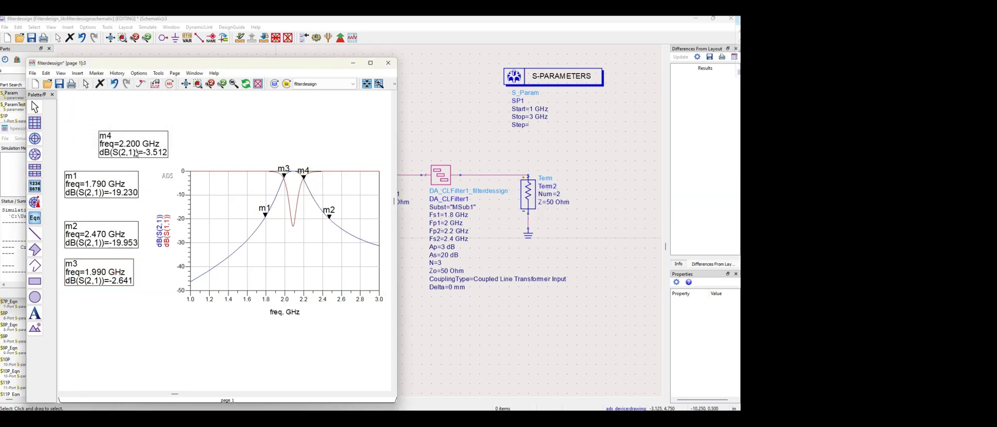
{"action": "left_click_drag", "start_coordinate": [135, 153], "coordinate": [100, 318]}
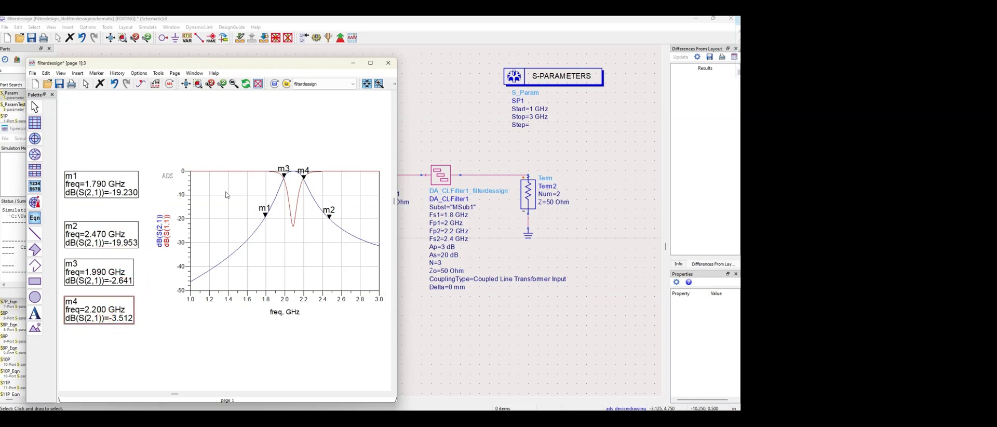
{"action": "left_click", "coordinate": [301, 131]}
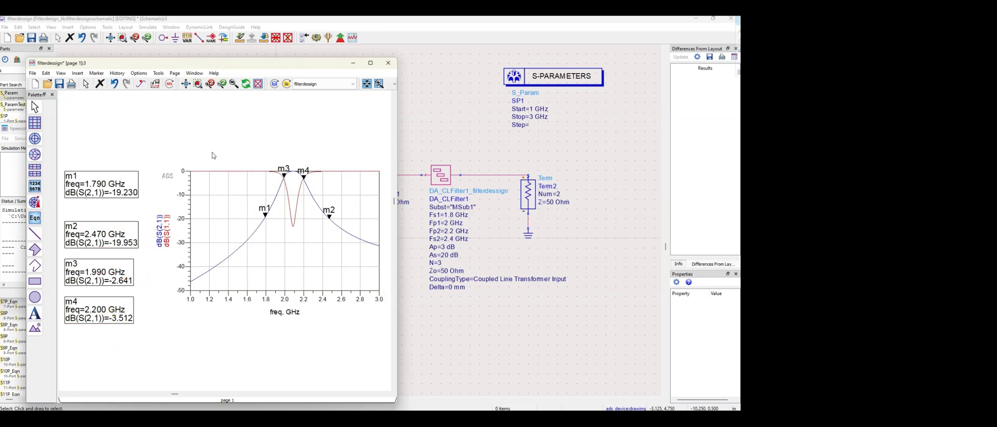
Place a marker at the dB(S(1,1)) minimum, about 2.09 GHz, and move its readout above the other readouts
{"action": "left_click", "coordinate": [142, 87]}
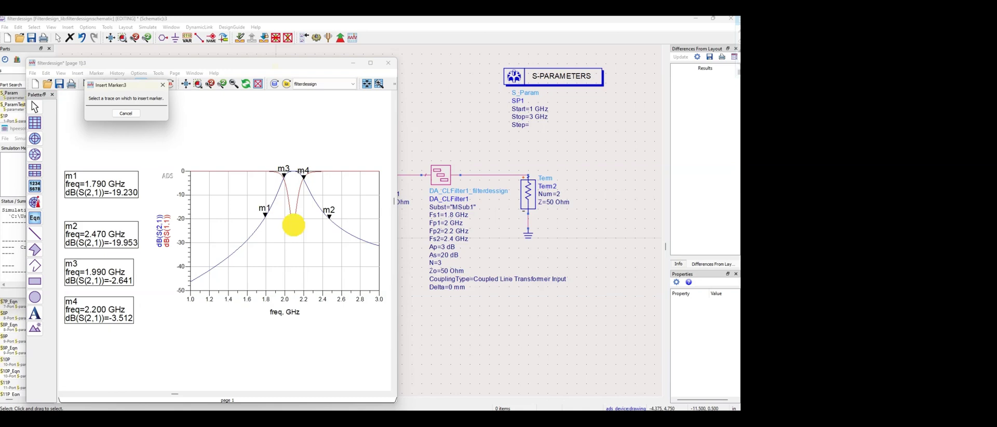
{"action": "left_click", "coordinate": [294, 224]}
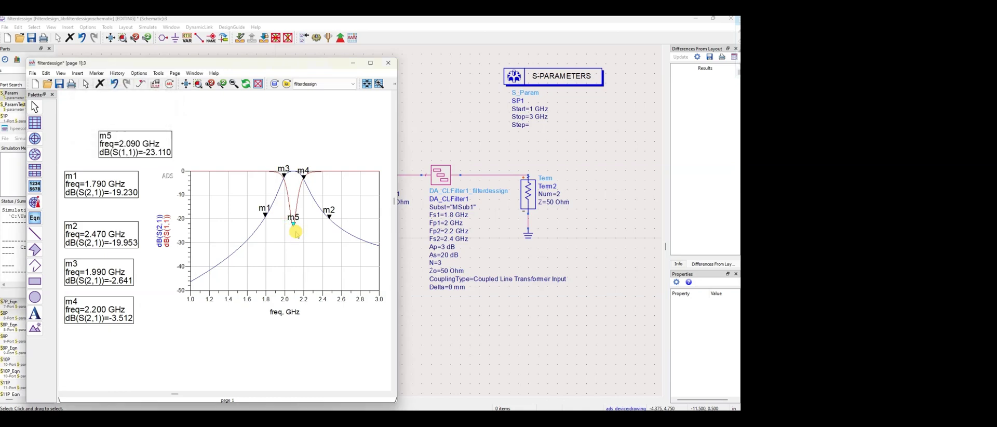
{"action": "left_click_drag", "start_coordinate": [128, 138], "coordinate": [100, 140]}
{"action": "left_click", "coordinate": [207, 136]}
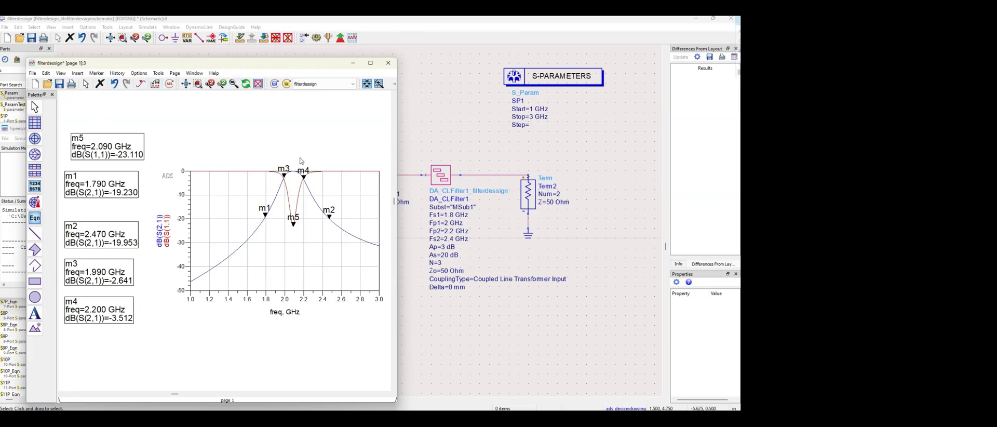
Close the data display and simulation status windows, and select the DA_CLFilter1 component in the schematic
{"action": "left_click", "coordinate": [388, 62]}
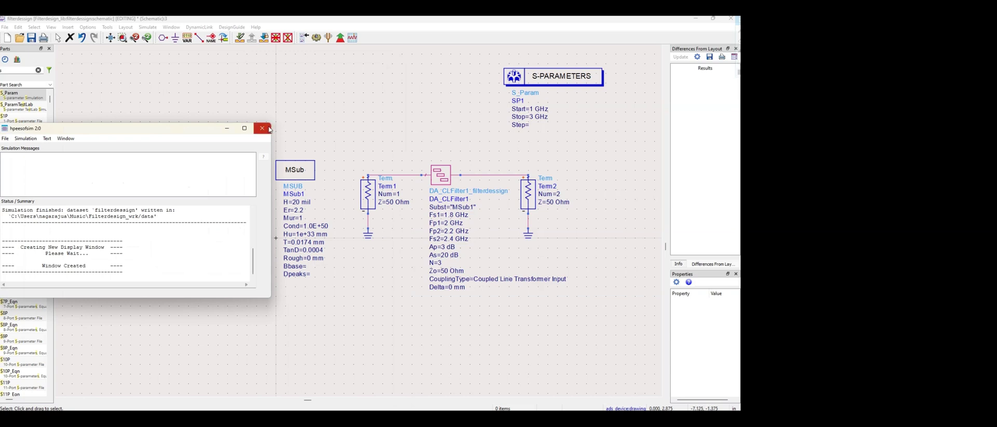
{"action": "left_click", "coordinate": [264, 128]}
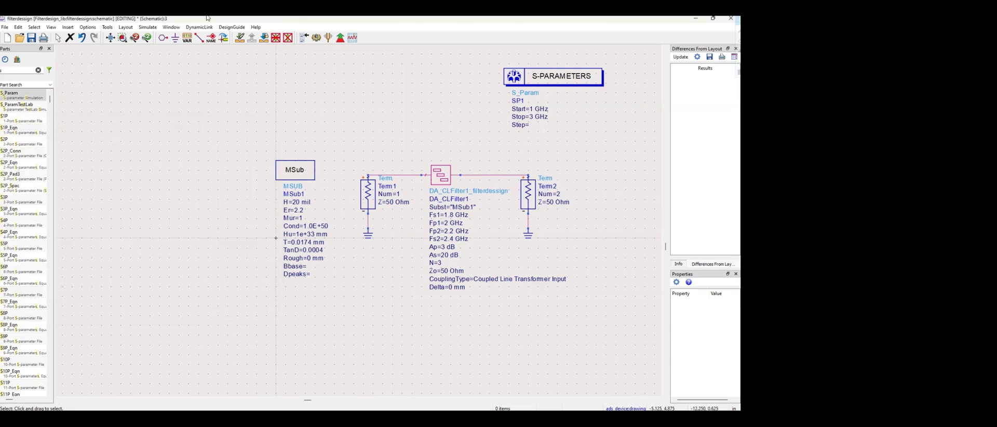
{"action": "left_click", "coordinate": [439, 177]}
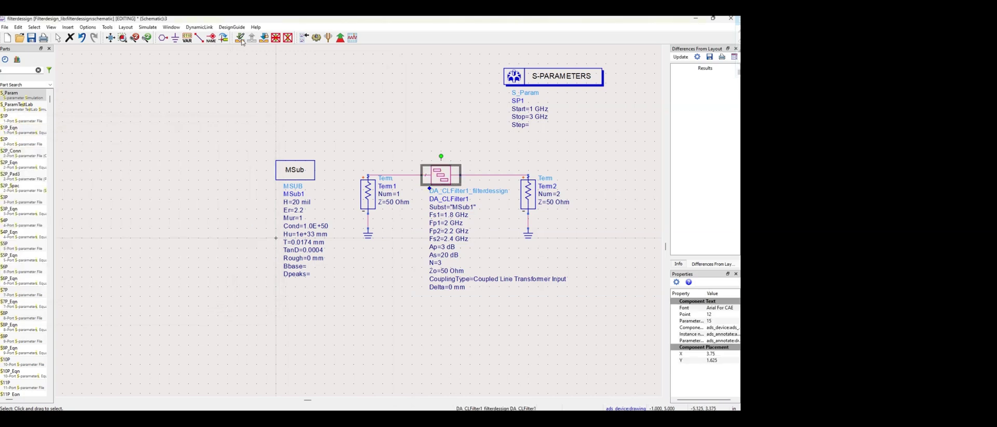
{"action": "double_click", "coordinate": [440, 177]}
{"action": "left_click", "coordinate": [238, 79]}
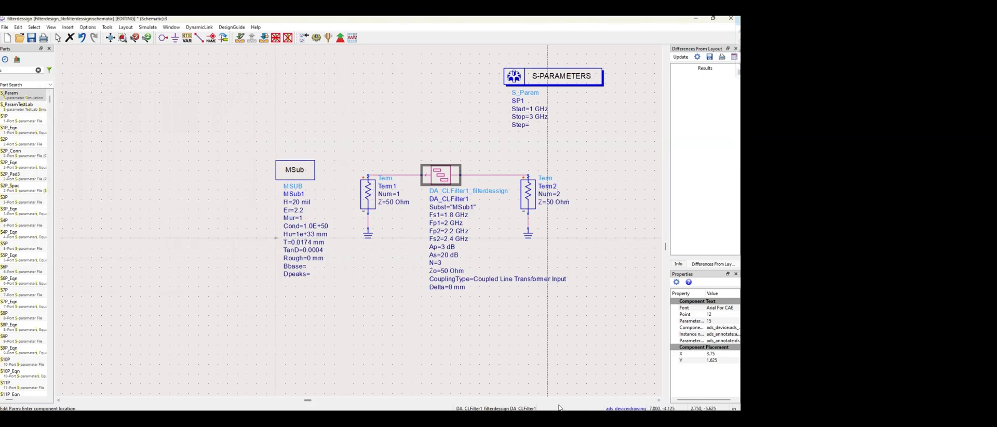
{"action": "mouse_move", "coordinate": [560, 408]}
{"action": "left_click", "coordinate": [557, 384]}
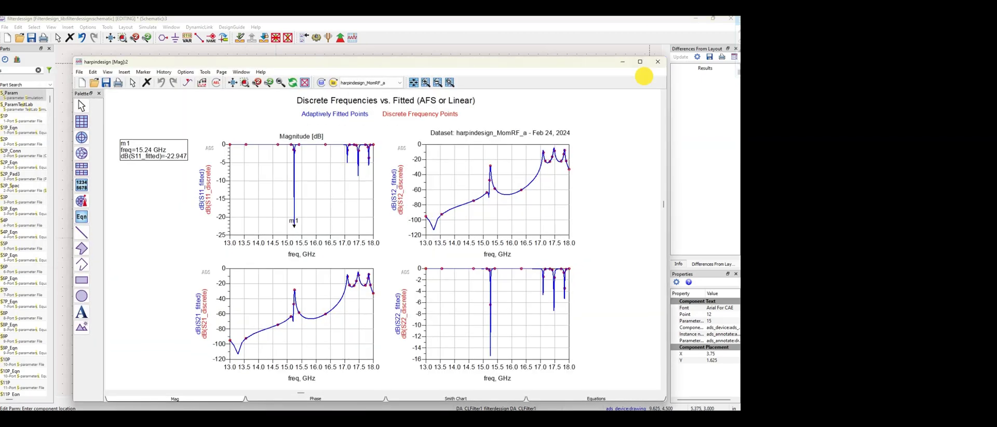
{"action": "left_click", "coordinate": [657, 63]}
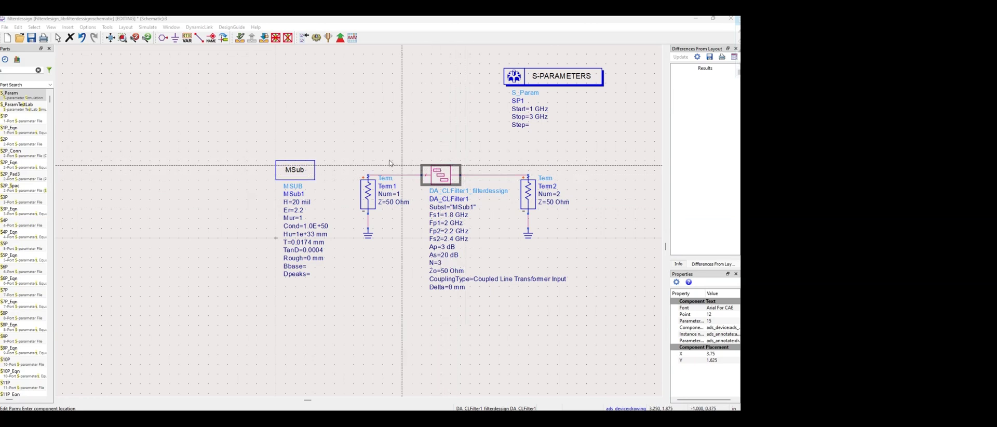
{"action": "double_click", "coordinate": [441, 171]}
{"action": "left_click", "coordinate": [236, 79]}
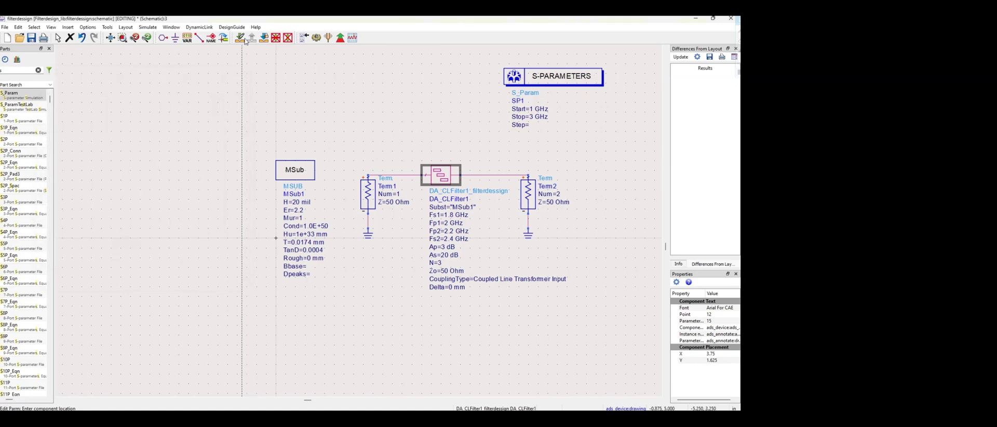
Push into the DA_CLFilter1 subcircuit and copy its full coupled-line network, including both ports and the connecting wires
{"action": "left_click", "coordinate": [240, 38]}
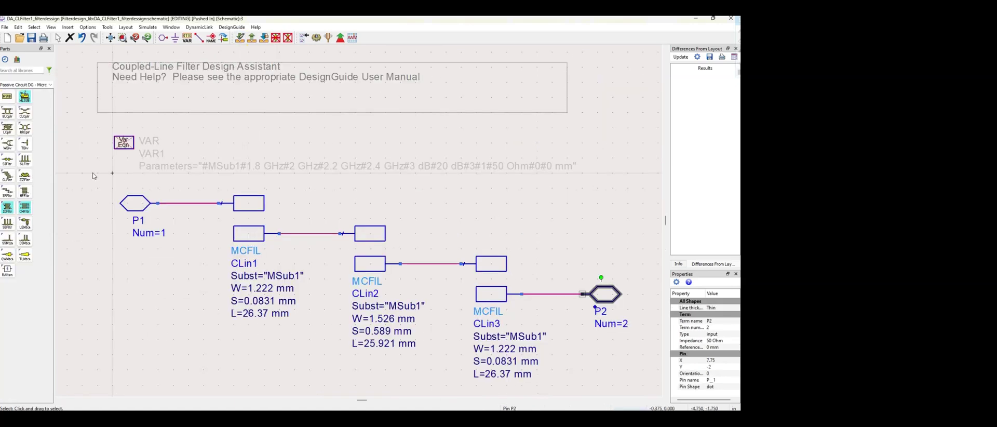
{"action": "mouse_move", "coordinate": [117, 176]}
{"action": "left_mouse_down"}
{"action": "mouse_move", "coordinate": [572, 391]}
{"action": "mouse_move", "coordinate": [630, 401]}
{"action": "mouse_move", "coordinate": [633, 370]}
{"action": "left_mouse_up"}
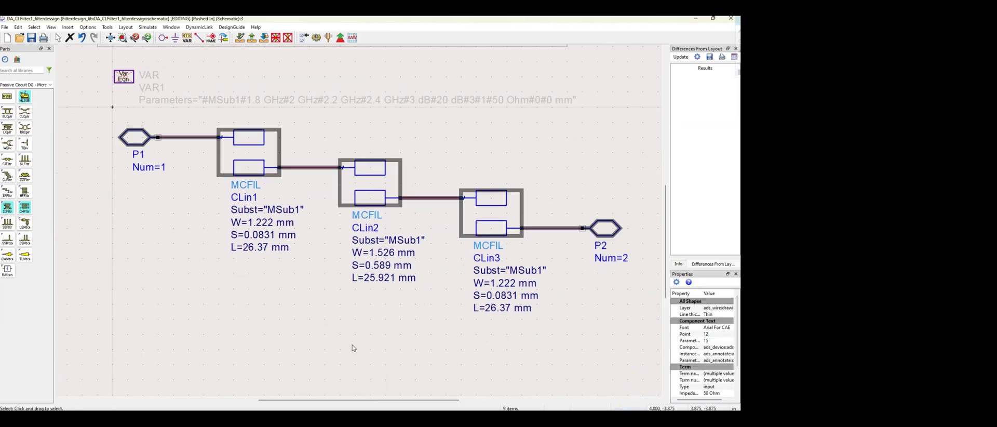
{"action": "right_click", "coordinate": [372, 204]}
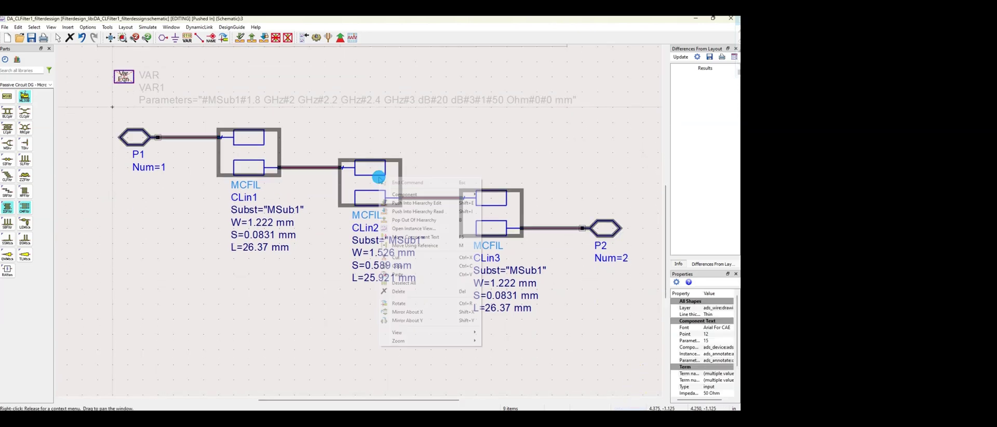
{"action": "left_click", "coordinate": [405, 268]}
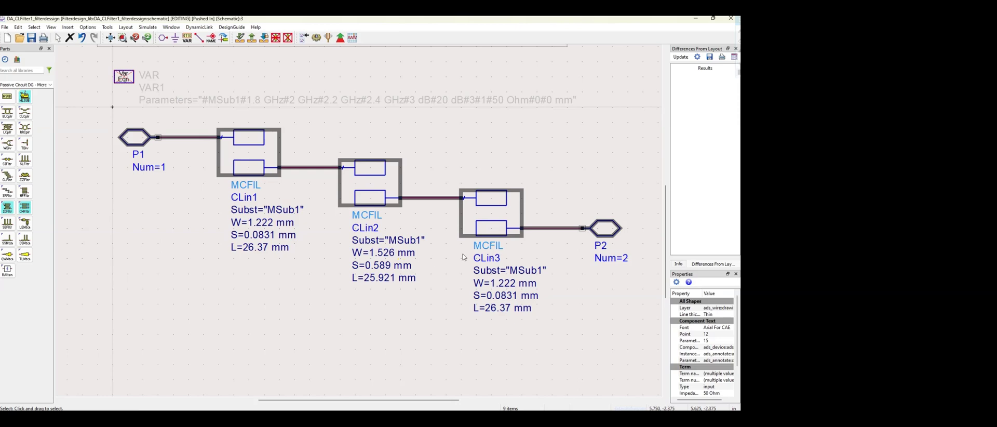
Create a new schematic cell named filterr and paste the copied coupled-line network into it
{"action": "key", "text": "ctrl+n"}
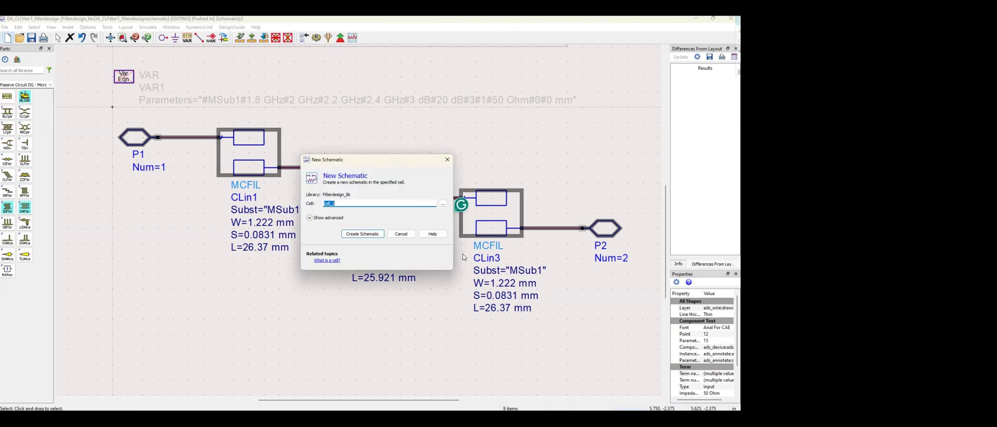
{"action": "type", "text": "filterr"}
{"action": "key", "text": "Return"}
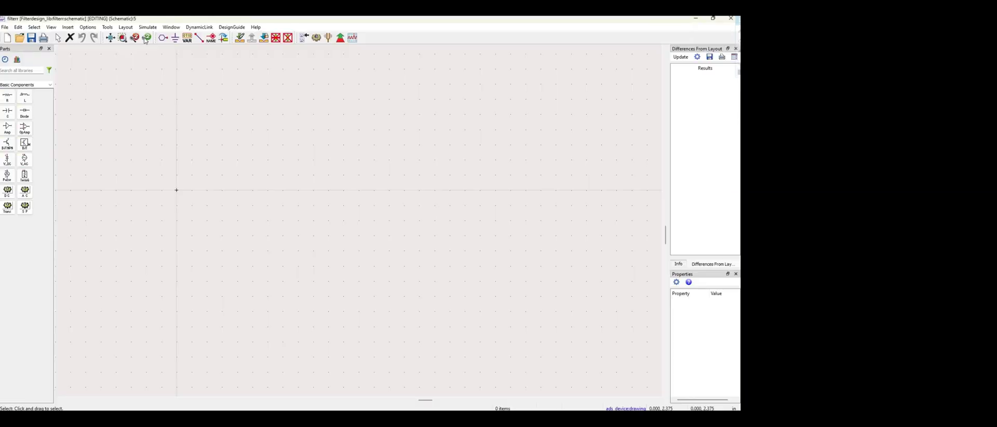
{"action": "key", "text": "ctrl+v"}
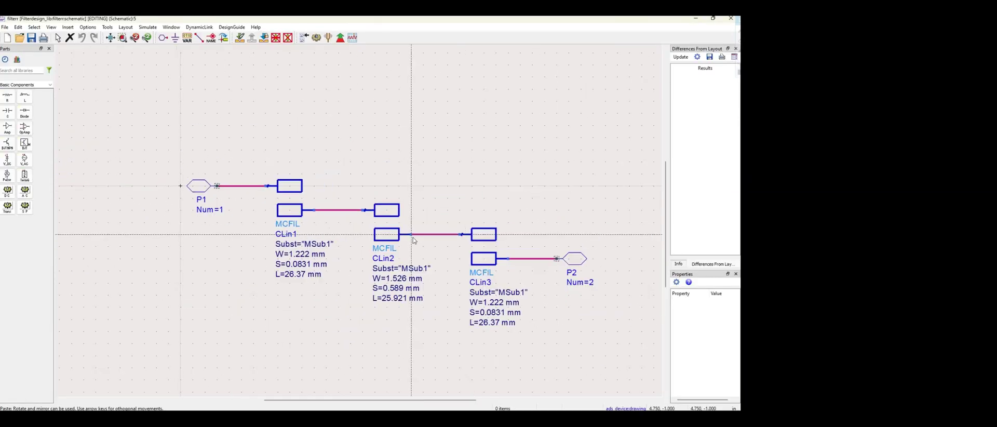
{"action": "left_click", "coordinate": [418, 261]}
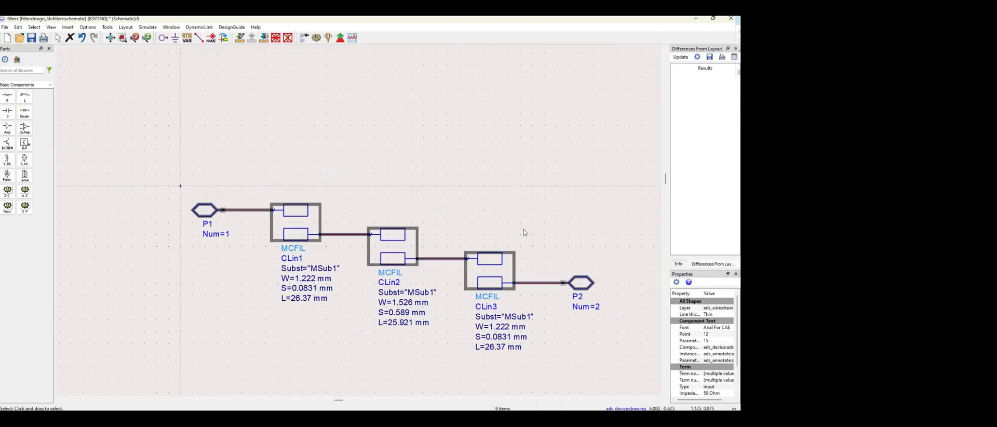
Delete ports P2 and P1 from the ends of the pasted coupled-line network
{"action": "left_click", "coordinate": [575, 327]}
{"action": "left_click", "coordinate": [579, 281]}
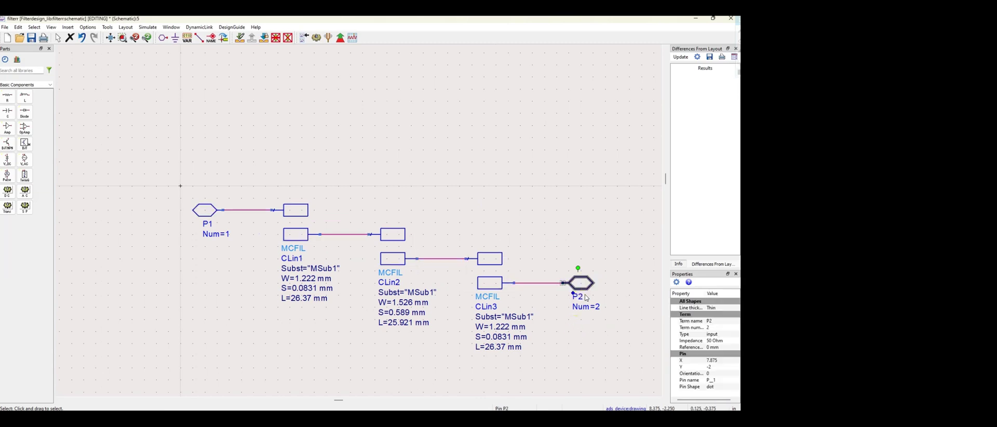
{"action": "key", "text": "Delete"}
{"action": "left_click", "coordinate": [215, 219]}
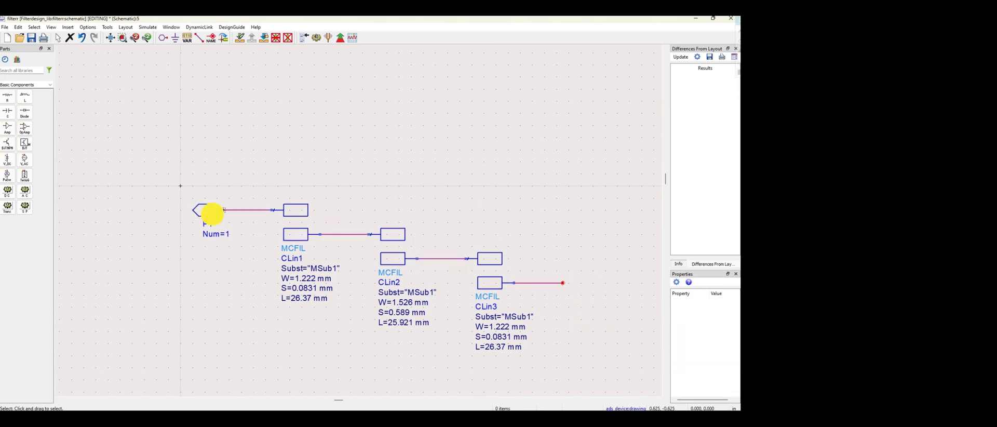
{"action": "key", "text": "Delete"}
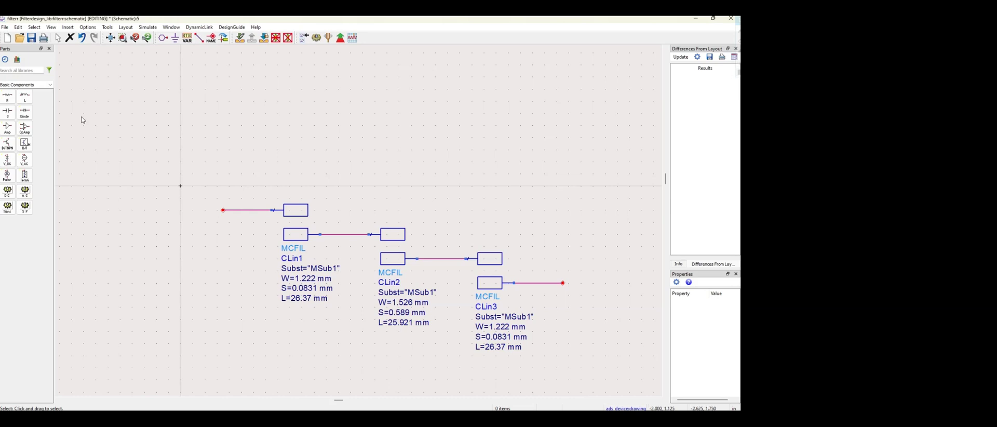
Find the Term component in the parts library and place one at the input and one at the output of the network
{"action": "type", "text": "ter"}
{"action": "key", "text": "Return"}
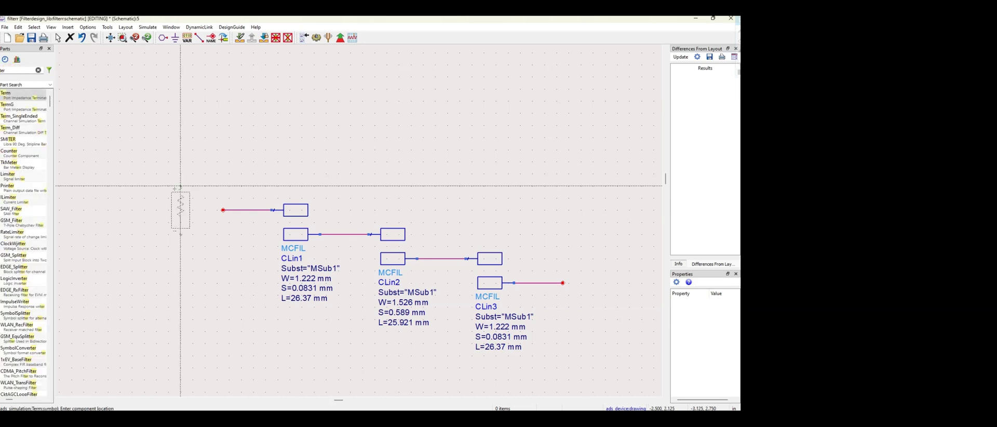
{"action": "left_click", "coordinate": [224, 211]}
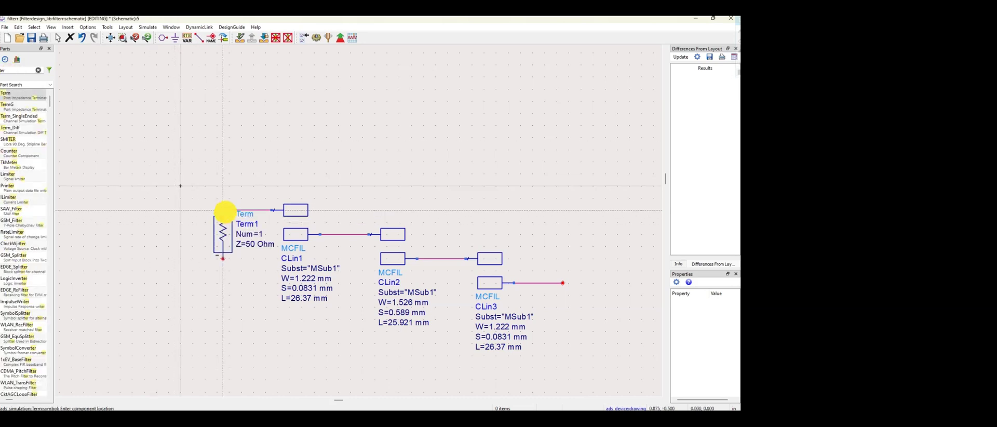
{"action": "left_click", "coordinate": [563, 284]}
{"action": "key", "text": "Escape"}
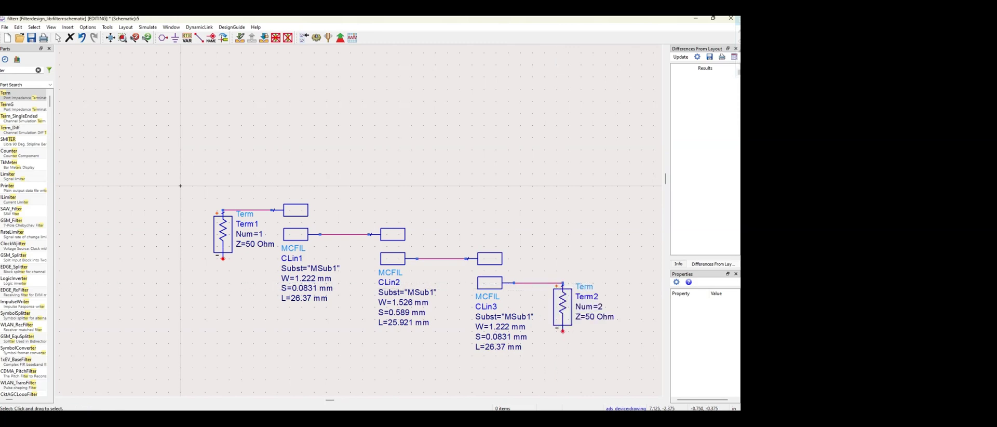
Place ground symbols below the negative terminals of Term1 and Term2
{"action": "left_click", "coordinate": [175, 37]}
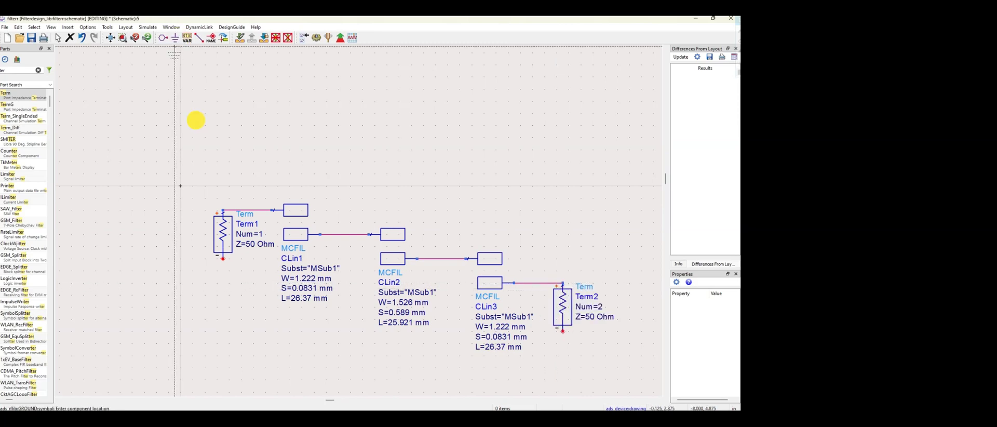
{"action": "left_click", "coordinate": [223, 264]}
{"action": "left_click", "coordinate": [564, 331]}
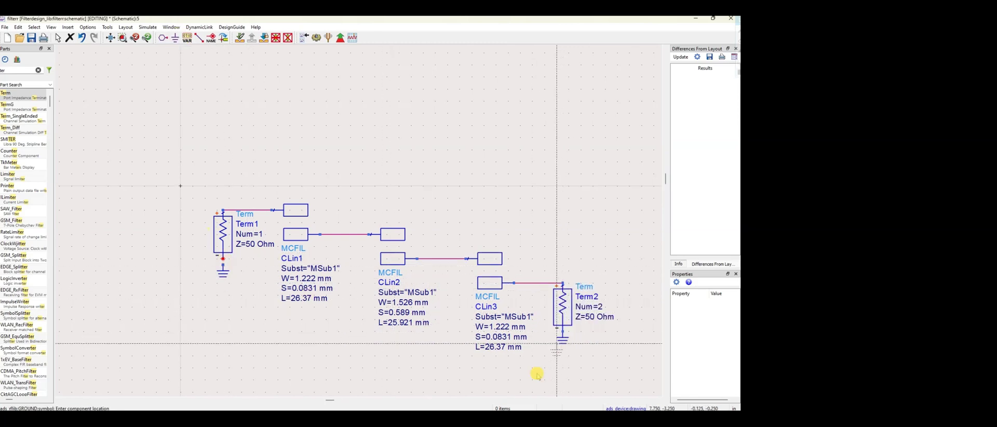
Move the ground symbol under Term1 up onto its negative terminal, and clear the parts search
{"action": "key", "text": "Escape"}
{"action": "left_click_drag", "start_coordinate": [225, 278], "coordinate": [223, 271]}
{"action": "left_click", "coordinate": [221, 301]}
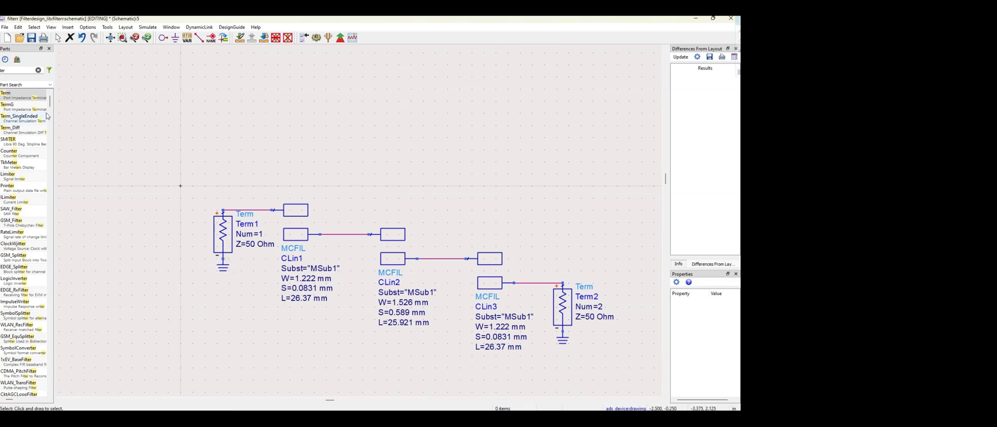
{"action": "left_click", "coordinate": [38, 71]}
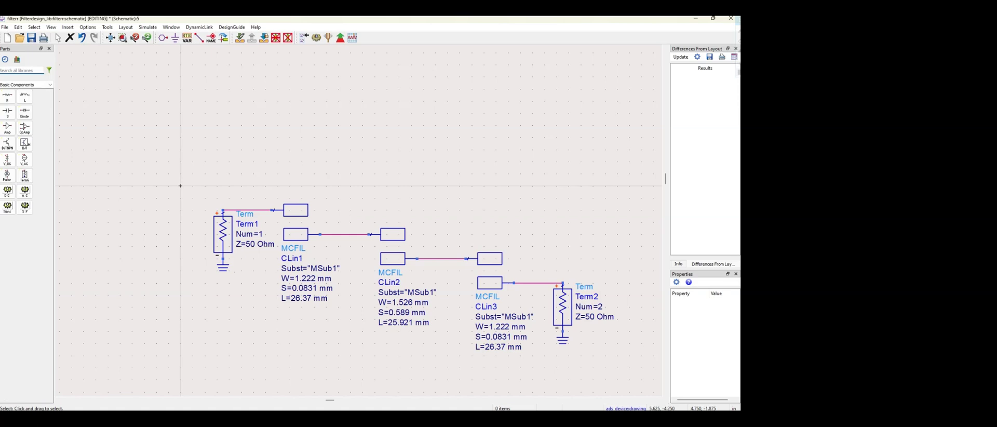
Switch to the DA_CLFilter1 subcircuit schematic and pop out to its parent schematic
{"action": "mouse_move", "coordinate": [480, 419]}
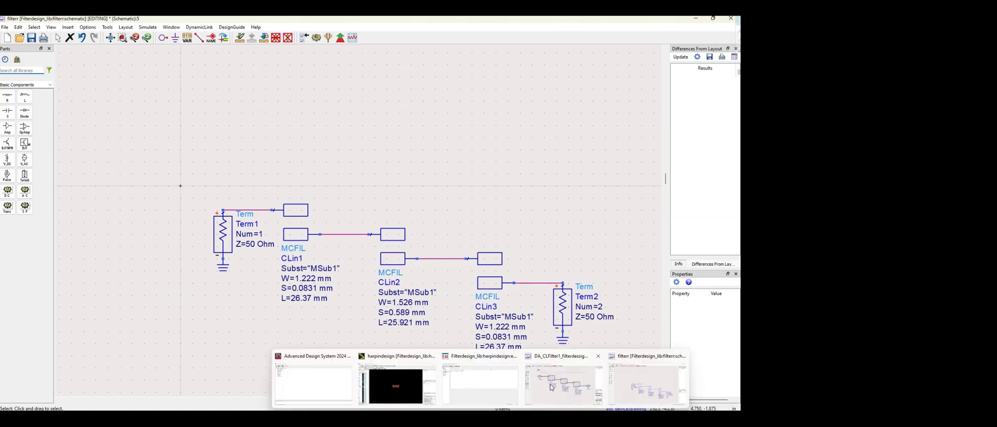
{"action": "left_click", "coordinate": [648, 388]}
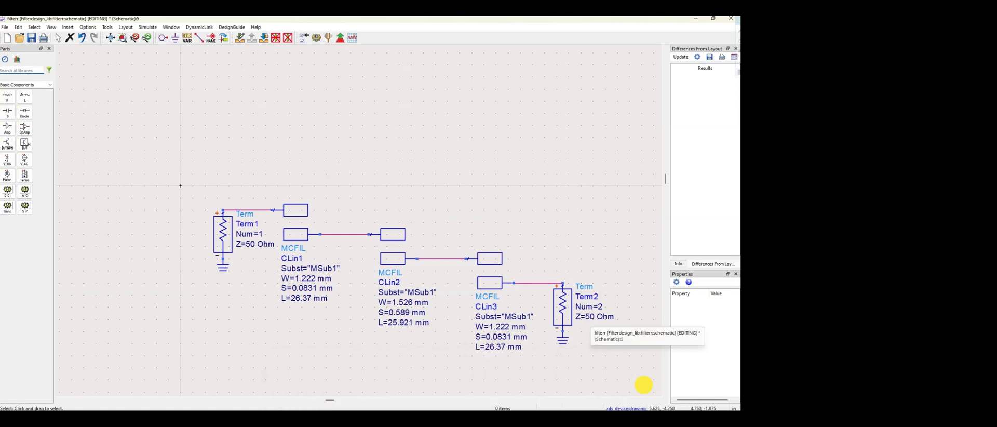
{"action": "mouse_move", "coordinate": [549, 418]}
{"action": "mouse_move", "coordinate": [480, 418]}
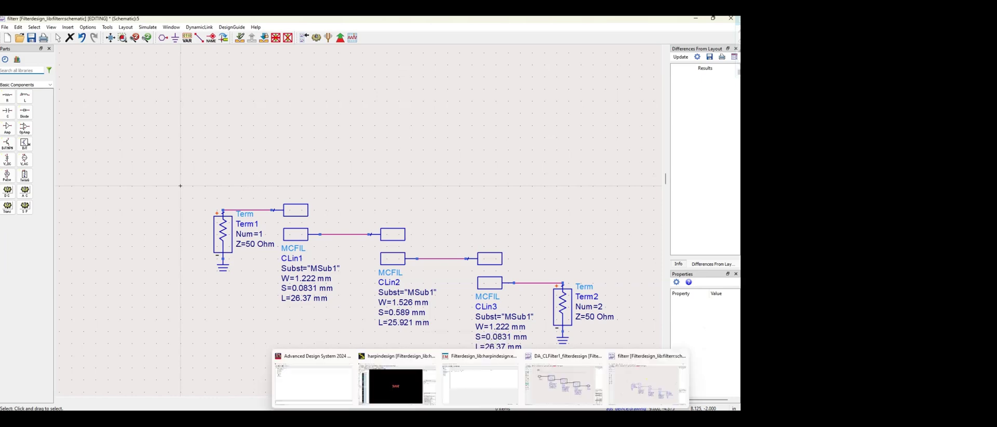
{"action": "left_click", "coordinate": [550, 383]}
{"action": "left_click", "coordinate": [549, 383]}
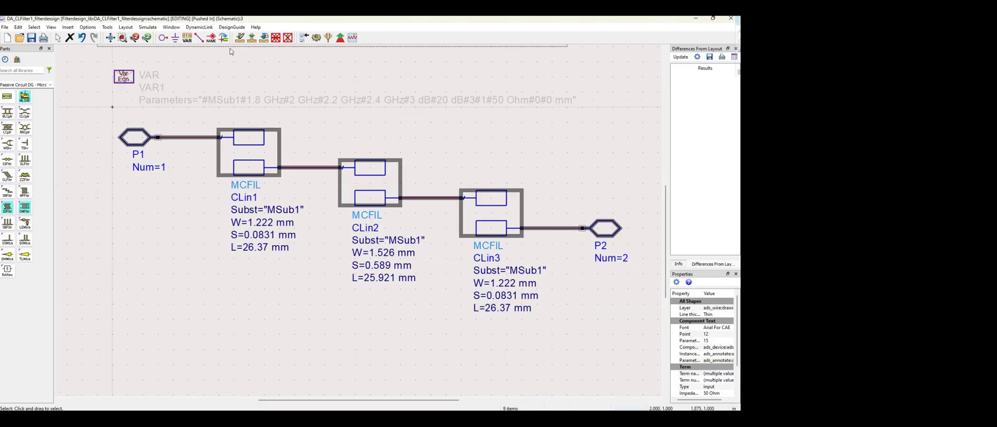
{"action": "left_click", "coordinate": [251, 38]}
{"action": "left_click", "coordinate": [418, 103]}
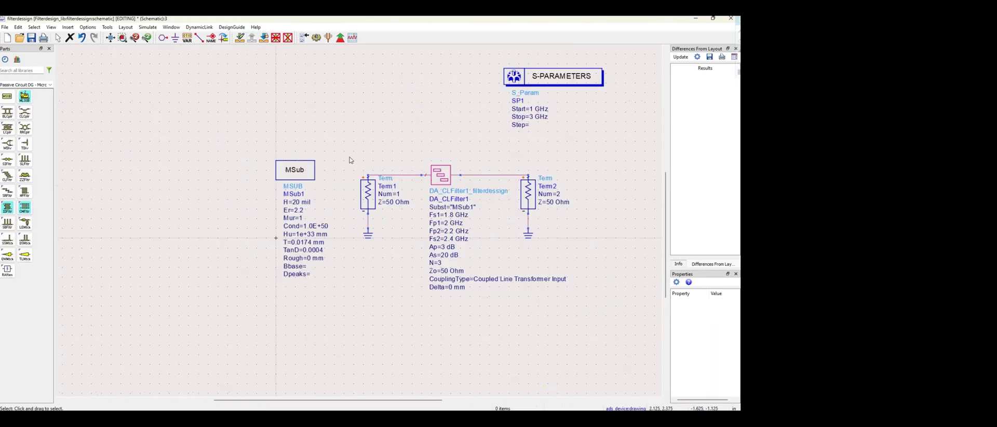
Move the MSub block above the filter beside the S-PARAMETERS controller, and copy both components
{"action": "left_click", "coordinate": [312, 147]}
{"action": "left_click_drag", "start_coordinate": [295, 169], "coordinate": [421, 48]}
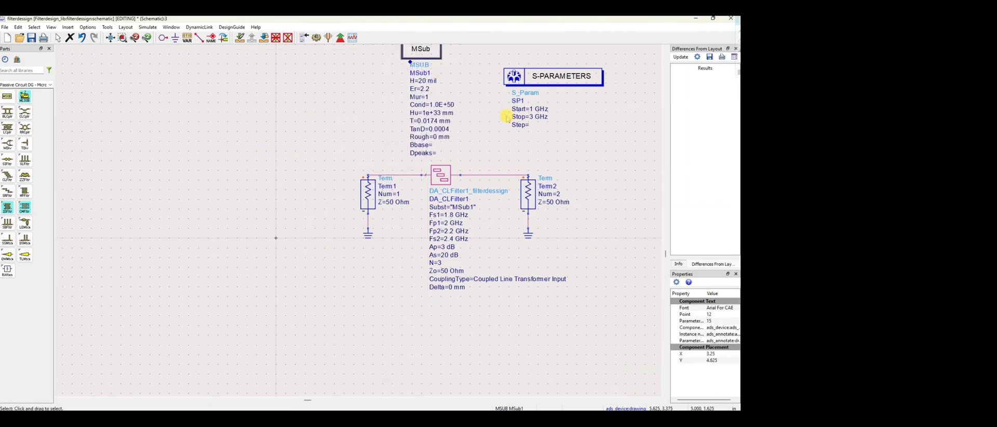
{"action": "scroll", "coordinate": [281, 350], "scroll_direction": "down", "scroll_amount": 2}
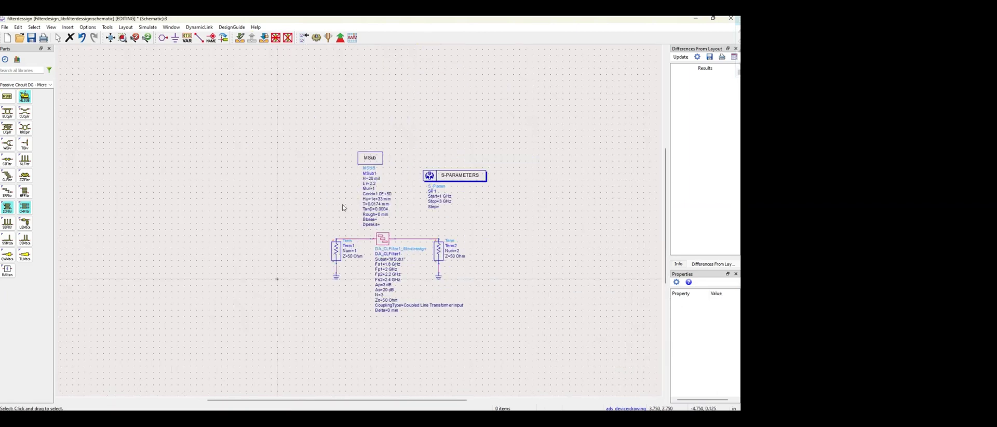
{"action": "left_click_drag", "start_coordinate": [300, 138], "coordinate": [502, 230]}
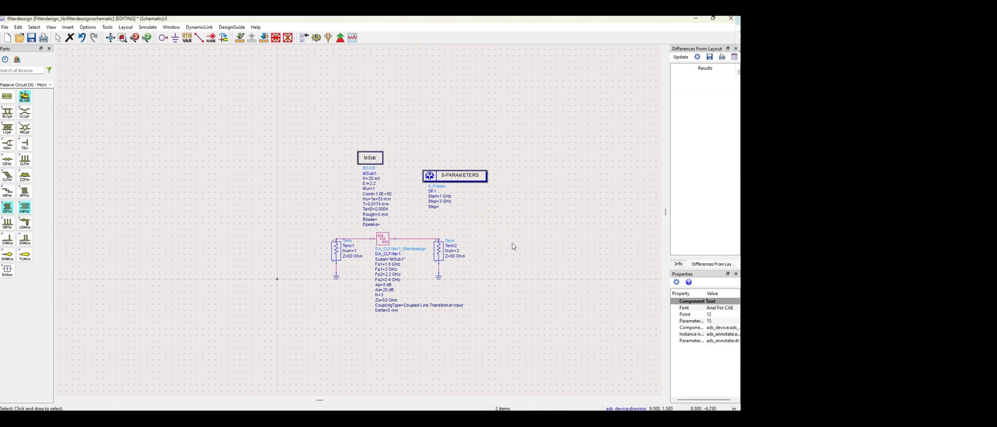
Paste MSub and the S-PARAMETERS controller above the network in the filterr schematic, and move the controller farther right
{"action": "mouse_move", "coordinate": [480, 418]}
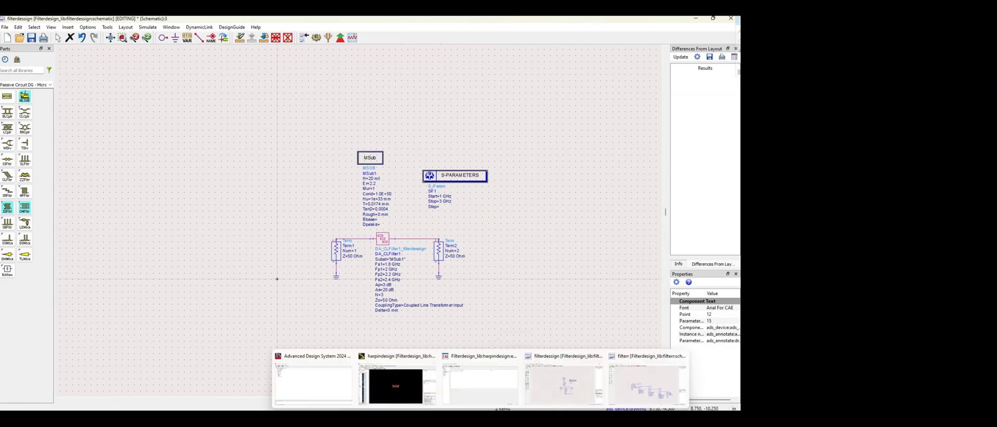
{"action": "left_click", "coordinate": [637, 382]}
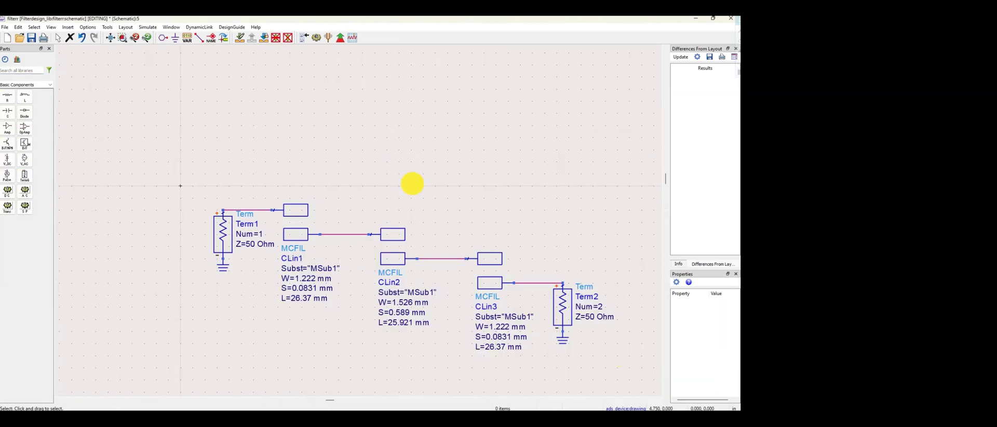
{"action": "key", "text": "ctrl+v"}
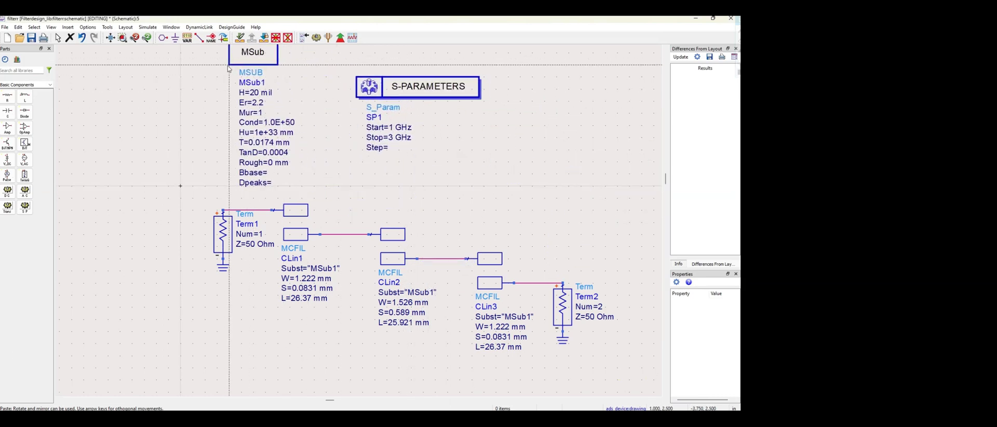
{"action": "left_click", "coordinate": [206, 70]}
{"action": "key", "text": "Escape"}
{"action": "left_click", "coordinate": [490, 184]}
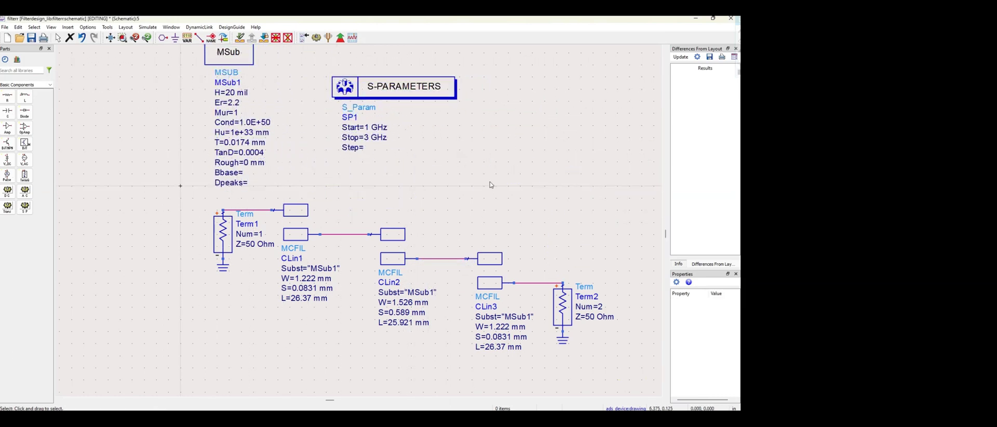
{"action": "left_click_drag", "start_coordinate": [426, 91], "coordinate": [576, 91]}
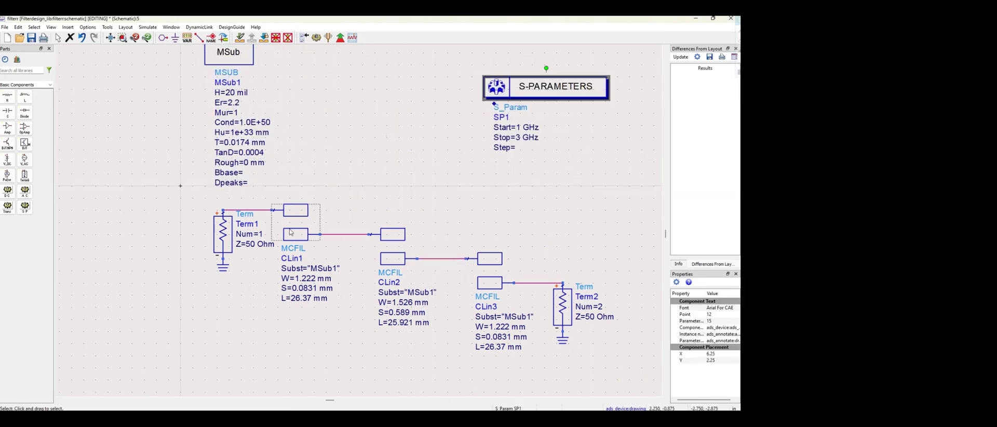
{"action": "scroll", "coordinate": [362, 253], "scroll_direction": "down", "scroll_amount": 2}
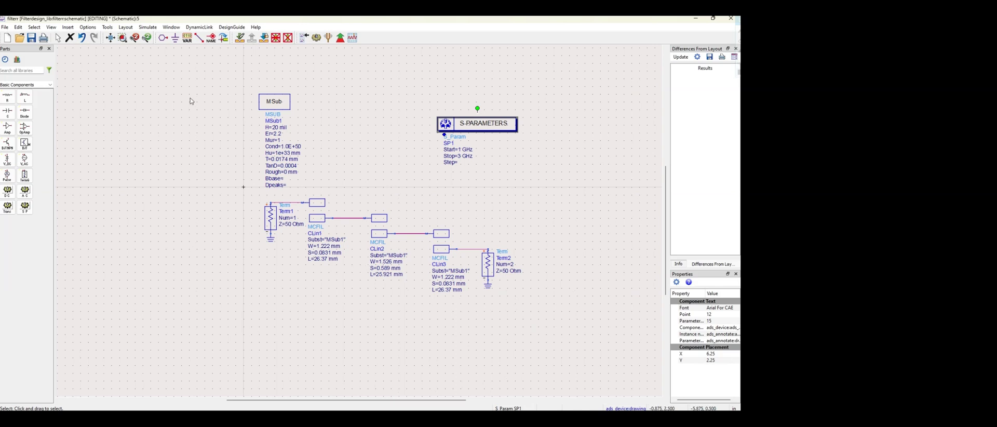
Simulate the filterr schematic and place a rectangular plot on the new data display page
{"action": "left_click", "coordinate": [147, 27]}
{"action": "left_click", "coordinate": [156, 36]}
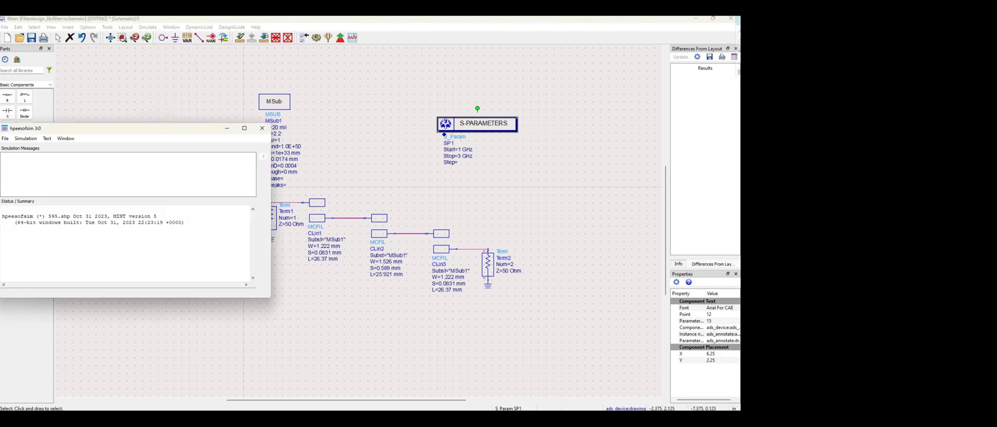
{"action": "left_click", "coordinate": [82, 124]}
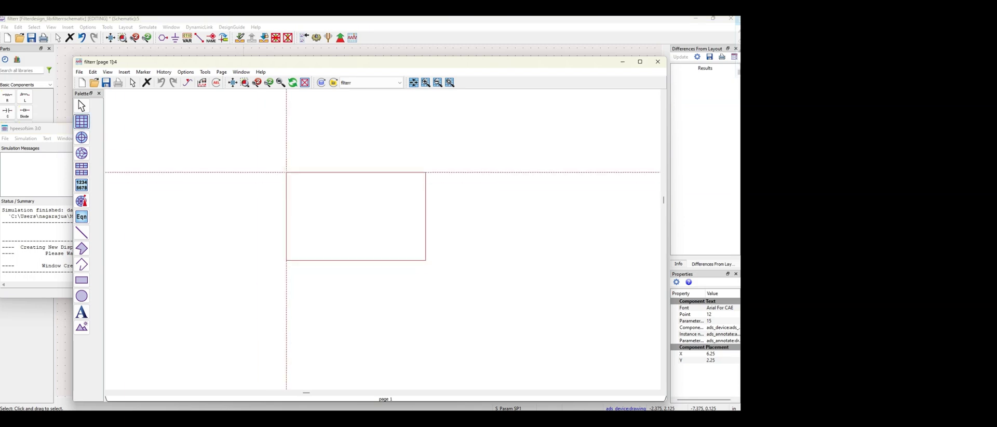
{"action": "left_click", "coordinate": [285, 171]}
Add the S(1,1) and S(2,1) traces in dB to the rectangular plot
{"action": "left_click", "coordinate": [287, 270]}
{"action": "left_click", "coordinate": [377, 219]}
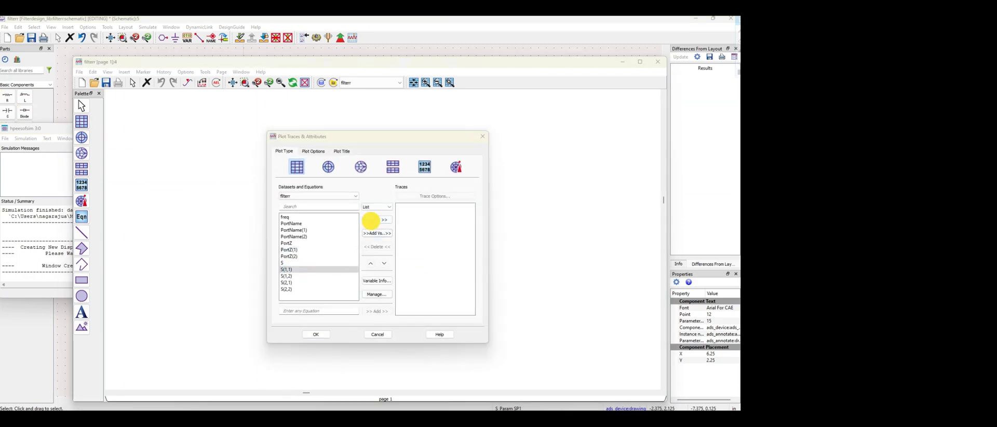
{"action": "left_click", "coordinate": [363, 285]}
{"action": "left_click", "coordinate": [305, 285]}
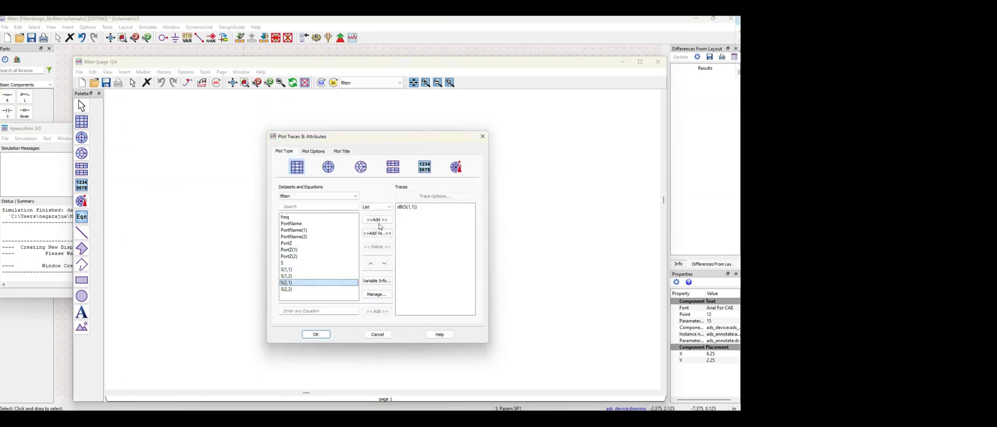
{"action": "left_click", "coordinate": [377, 219]}
{"action": "left_click", "coordinate": [363, 285]}
{"action": "left_click", "coordinate": [318, 334]}
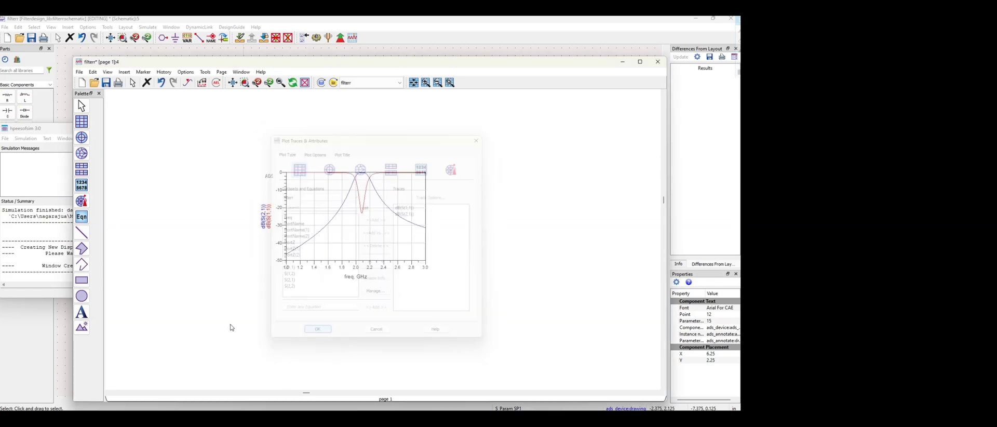
{"action": "left_click", "coordinate": [362, 212]}
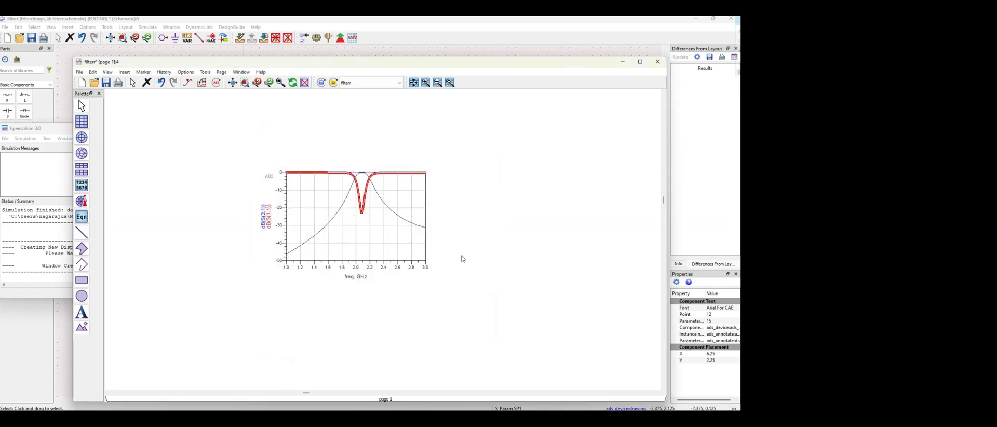
Close the filterr data display with its changes saved, and close the simulation status window
{"action": "left_click", "coordinate": [658, 61]}
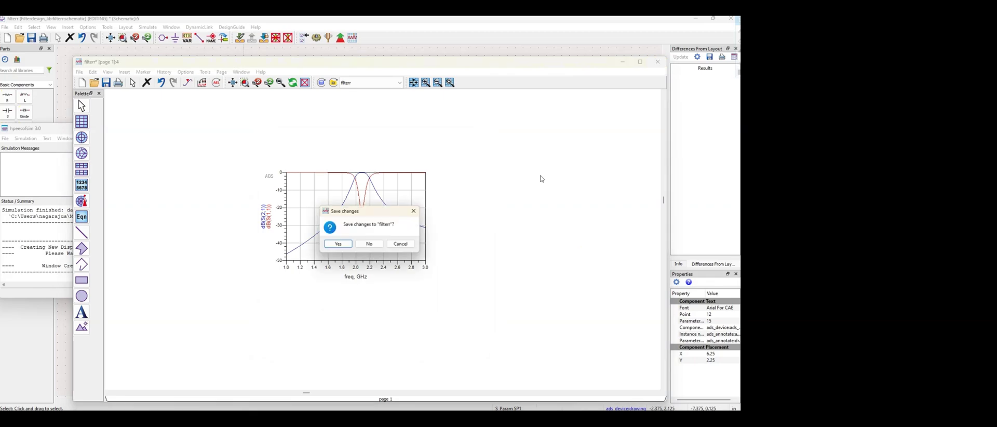
{"action": "left_click", "coordinate": [345, 244]}
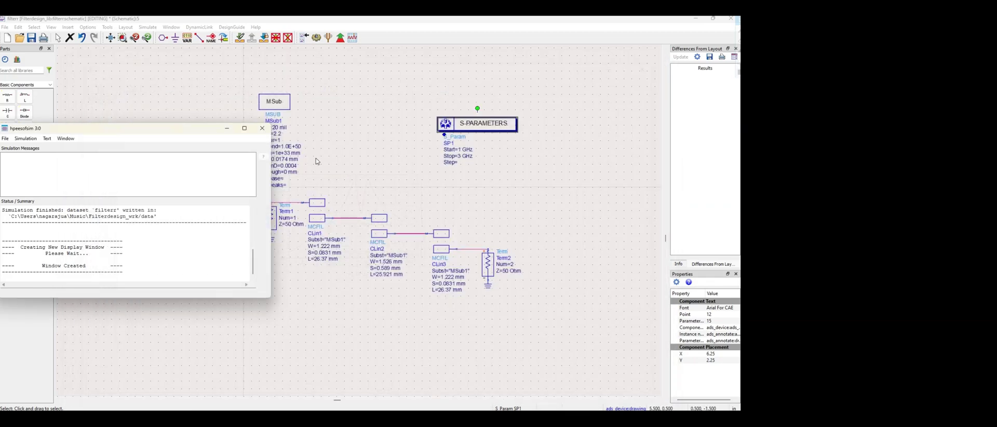
{"action": "left_click", "coordinate": [260, 127]}
{"action": "left_click", "coordinate": [408, 153]}
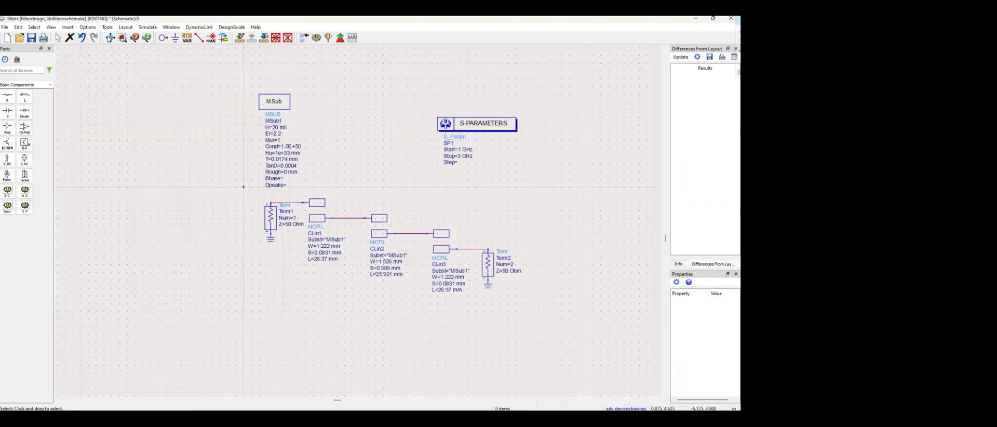
Generate the layout from the filterr schematic
{"action": "left_click", "coordinate": [110, 38]}
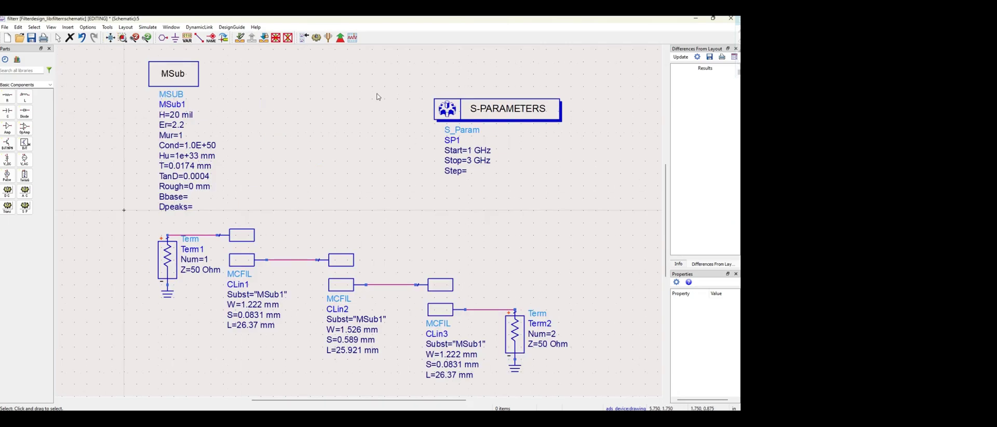
{"action": "left_click", "coordinate": [126, 27]}
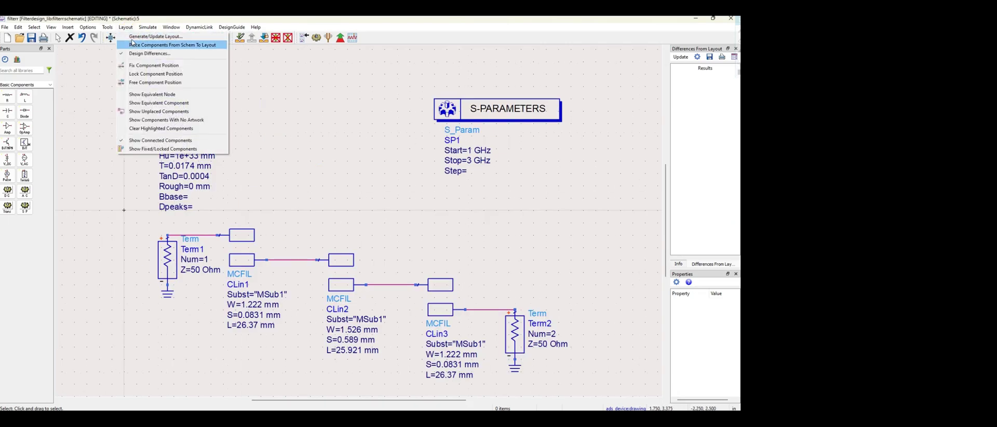
{"action": "left_click", "coordinate": [145, 35]}
{"action": "left_click", "coordinate": [77, 169]}
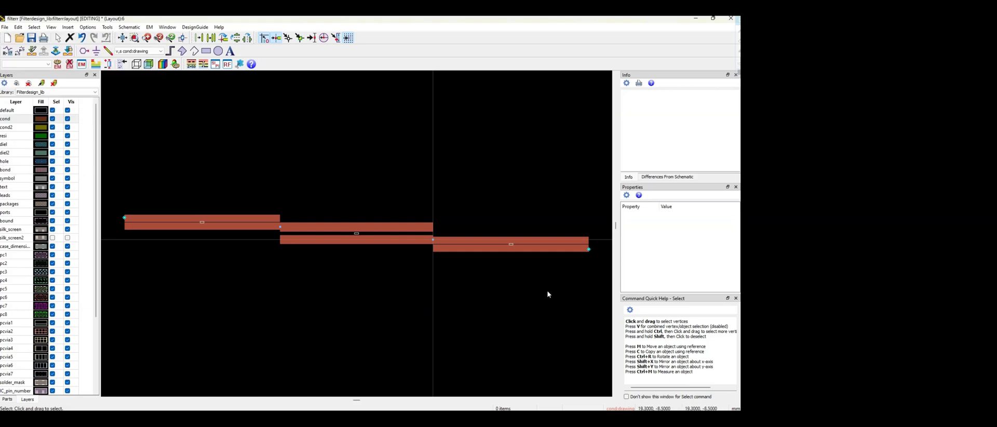
Move all three coupled-line sections together so that the outer end of the first section lies at the origin
{"action": "left_click_drag", "start_coordinate": [110, 189], "coordinate": [602, 287]}
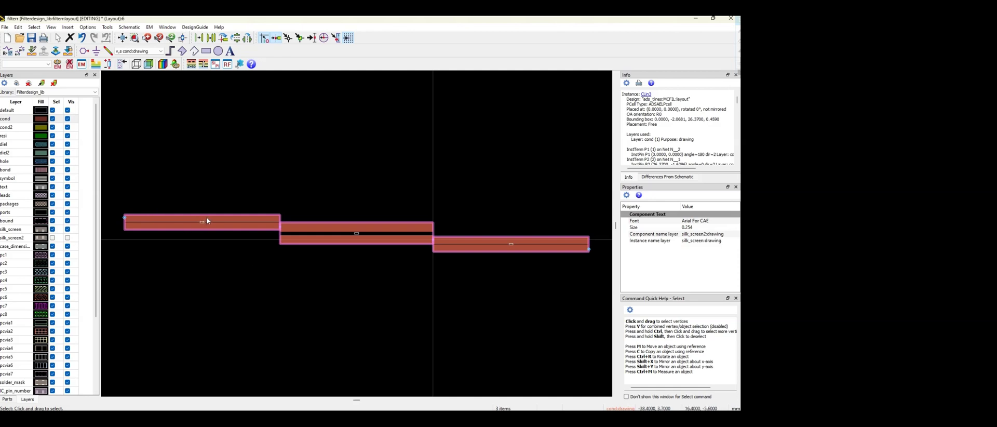
{"action": "key", "text": "m"}
{"action": "left_click_drag", "start_coordinate": [203, 222], "coordinate": [516, 240]}
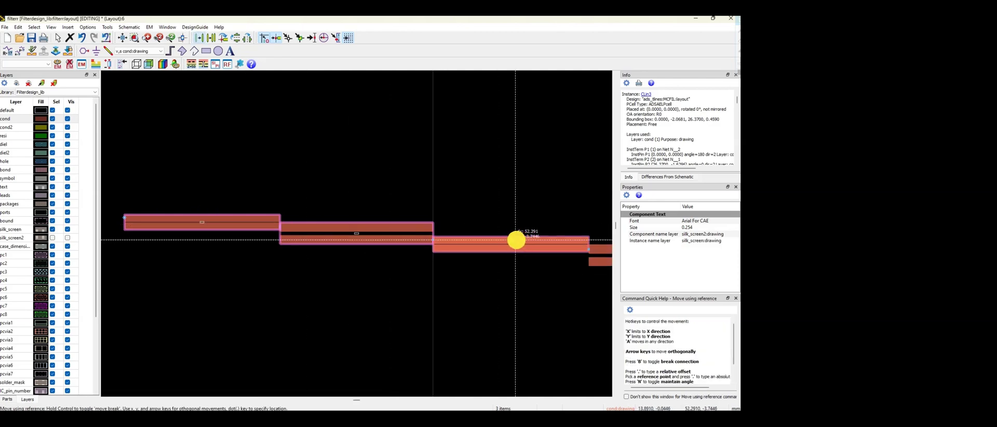
{"action": "left_click", "coordinate": [516, 240]}
{"action": "left_click", "coordinate": [501, 319]}
{"action": "scroll", "coordinate": [400, 242], "scroll_direction": "down", "scroll_amount": 1}
{"action": "scroll", "coordinate": [367, 239], "scroll_direction": "down", "scroll_amount": 3}
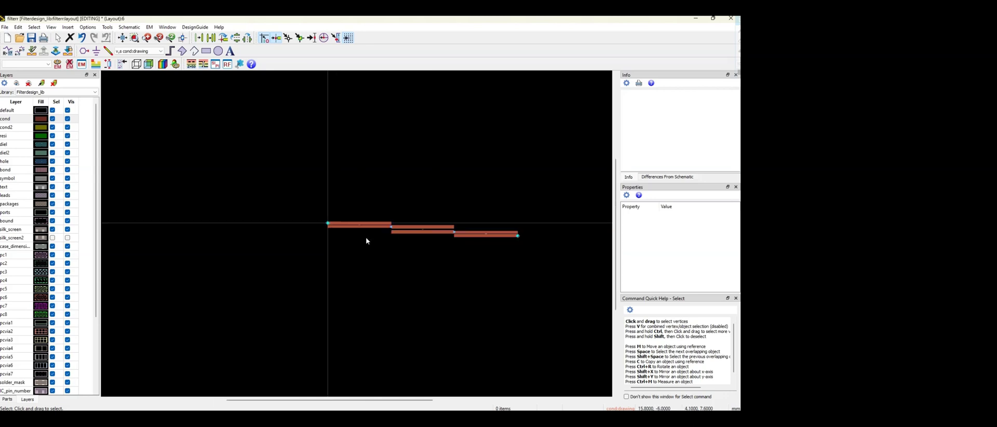
Place dot pins at the input end of the first coupled-line section and the output end of the last one
{"action": "scroll", "coordinate": [385, 220], "scroll_direction": "up", "scroll_amount": 2}
{"action": "scroll", "coordinate": [371, 231], "scroll_direction": "down", "scroll_amount": 1}
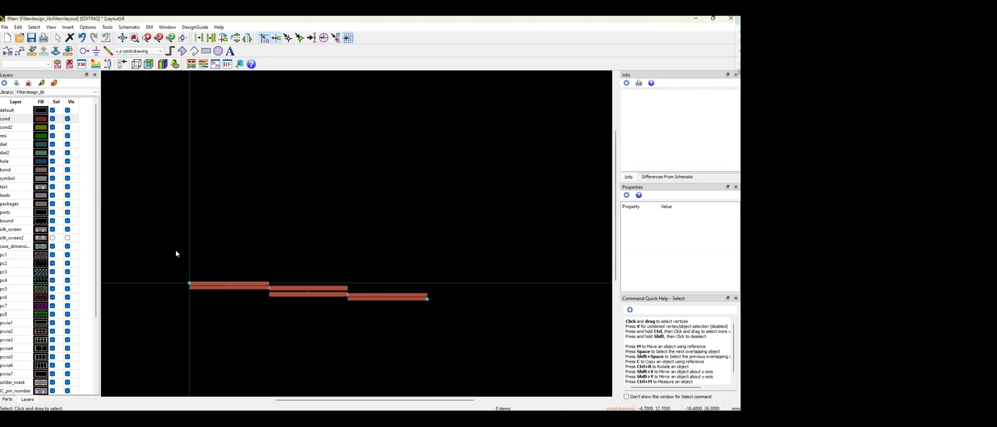
{"action": "left_click", "coordinate": [85, 51]}
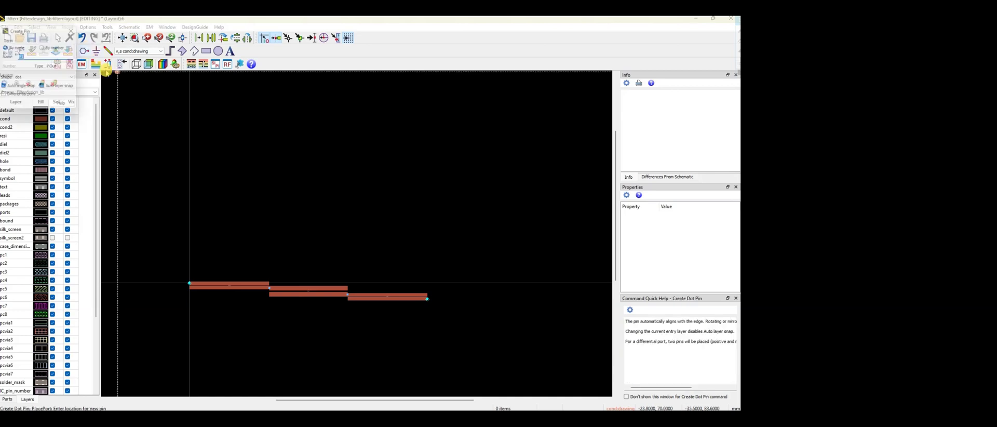
{"action": "left_click", "coordinate": [189, 283]}
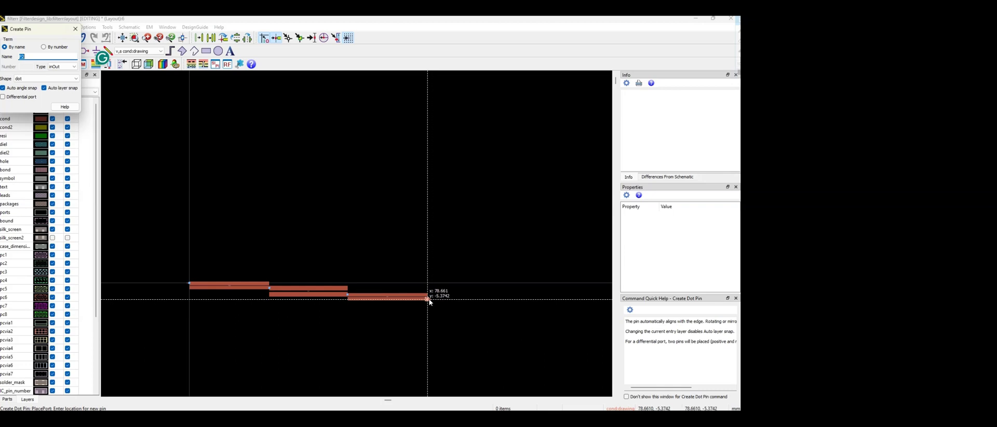
{"action": "left_click", "coordinate": [428, 299]}
{"action": "key", "text": "Escape"}
{"action": "left_click_drag", "start_coordinate": [150, 248], "coordinate": [259, 307]}
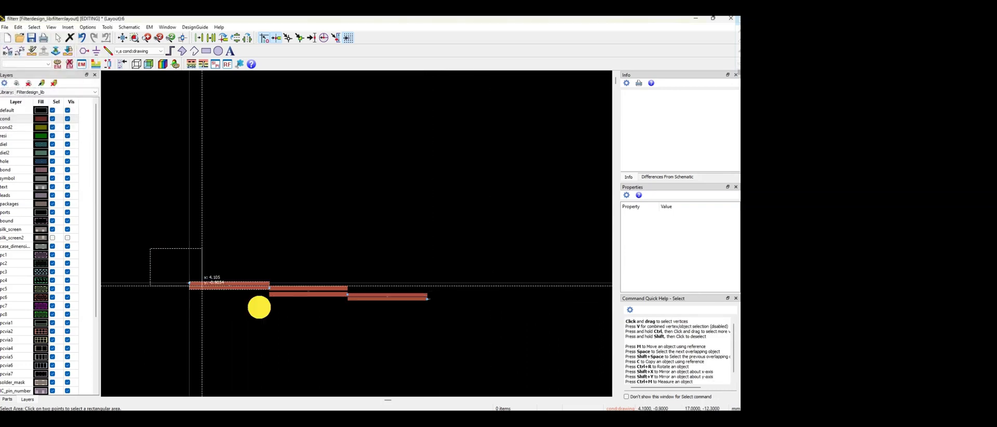
Create an EM setup view named emSetup for the filterr layout, using the supplied RFBoard template
{"action": "left_click_drag", "start_coordinate": [202, 285], "coordinate": [458, 340]}
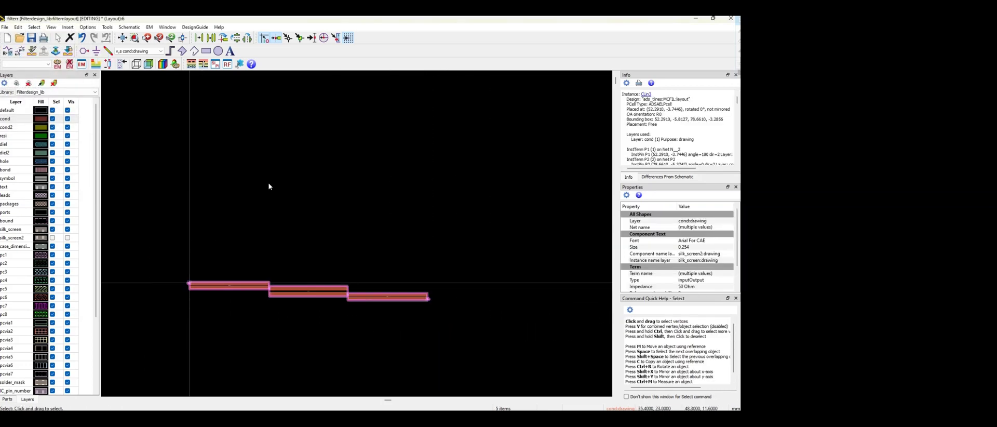
{"action": "left_click", "coordinate": [122, 37]}
{"action": "left_click", "coordinate": [258, 298]}
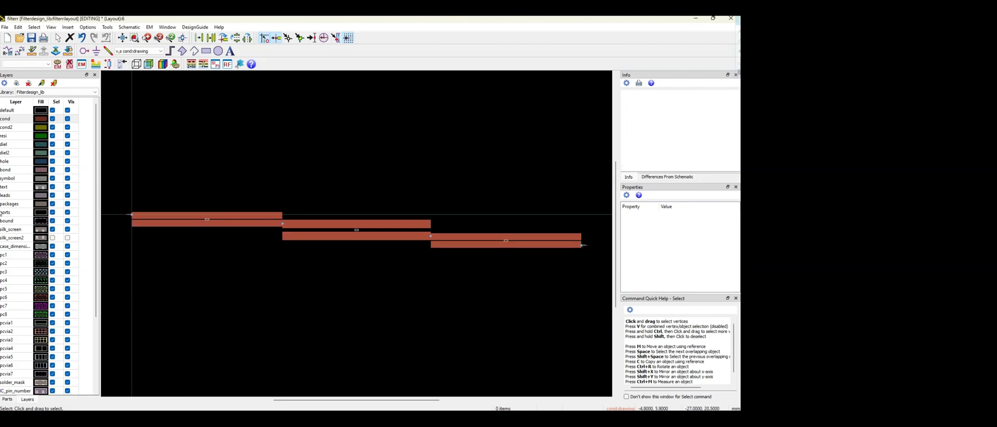
{"action": "left_click", "coordinate": [94, 65]}
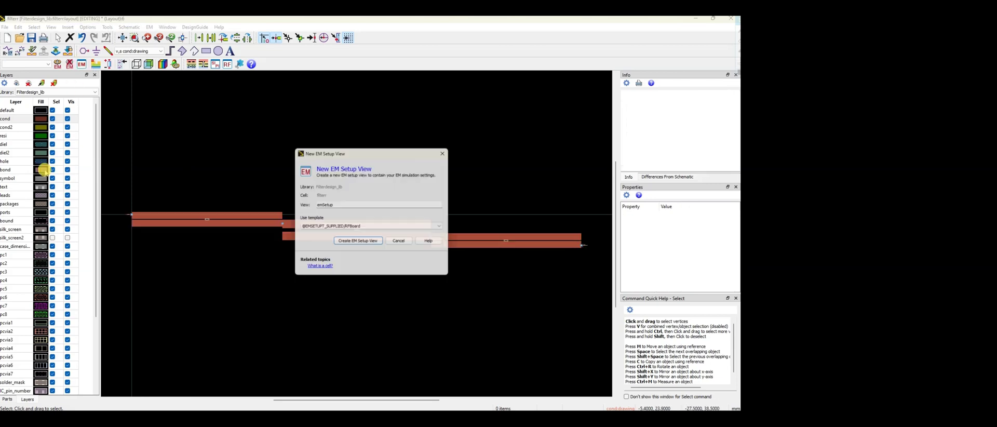
{"action": "left_click", "coordinate": [358, 242]}
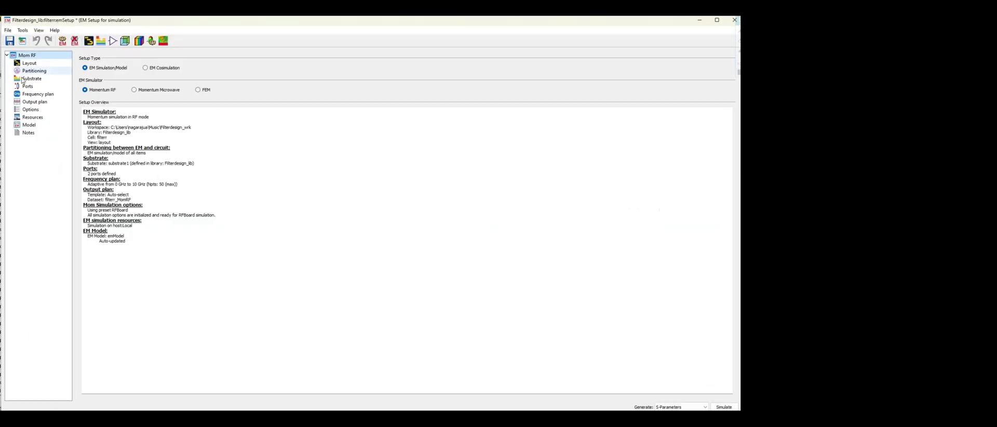
Set the thickness of the Rogers_RT_Duroid5880 dielectric in substrate1 to 40 mil, then save and close the substrate
{"action": "left_click", "coordinate": [27, 78]}
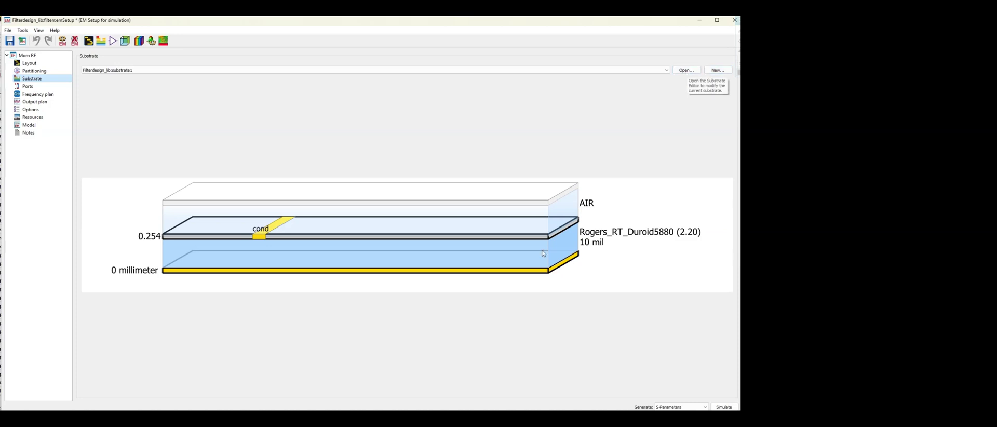
{"action": "left_click", "coordinate": [688, 73]}
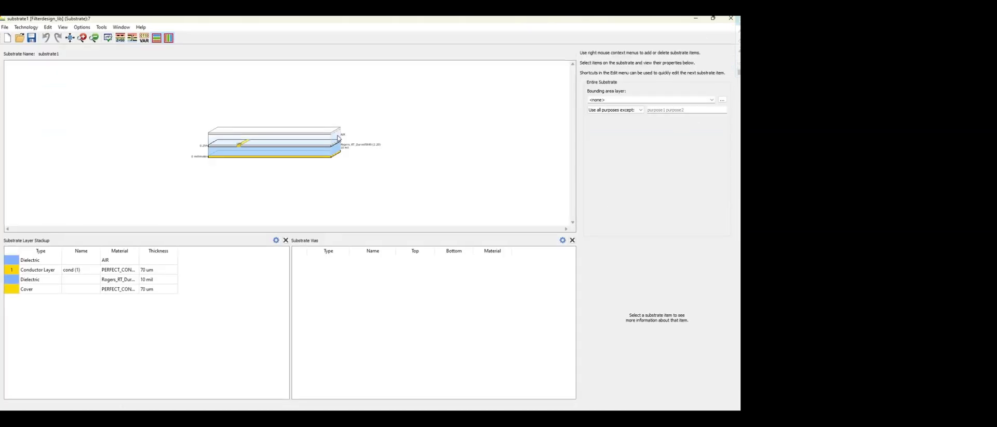
{"action": "left_click", "coordinate": [318, 153]}
{"action": "left_click", "coordinate": [546, 109]}
{"action": "type", "text": "40"}
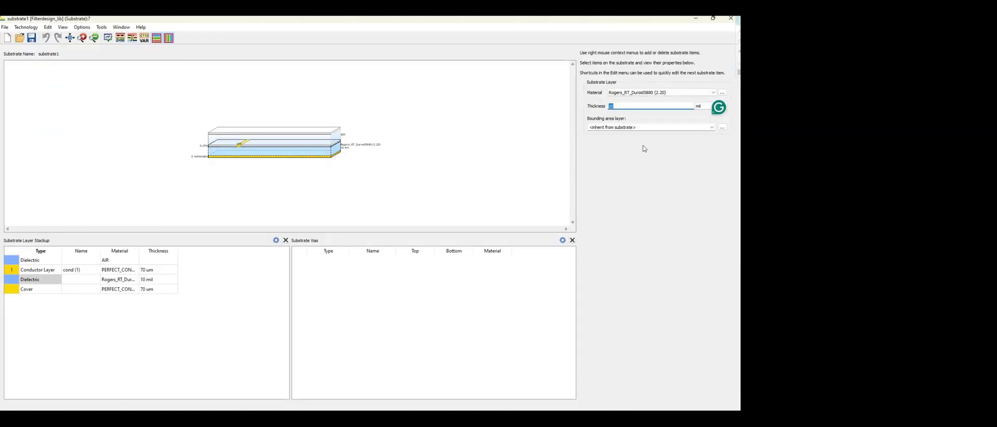
{"action": "left_click", "coordinate": [481, 155]}
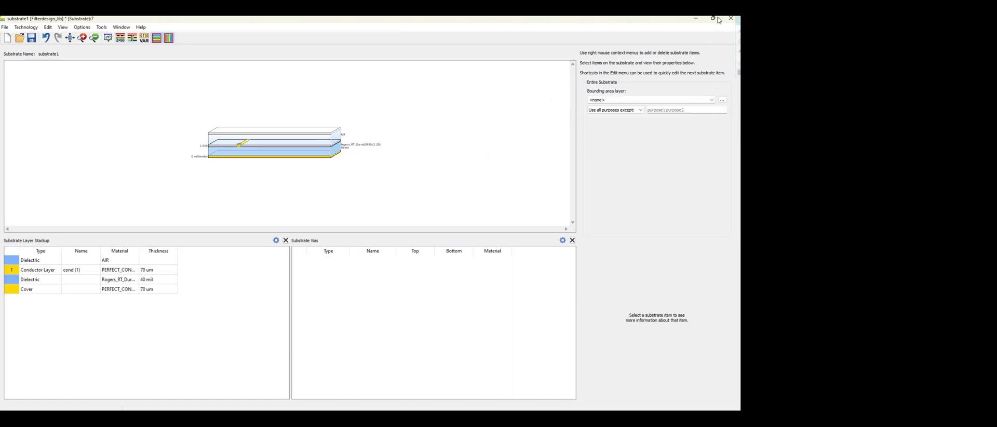
{"action": "left_click", "coordinate": [32, 39]}
{"action": "double_click", "coordinate": [635, 18]}
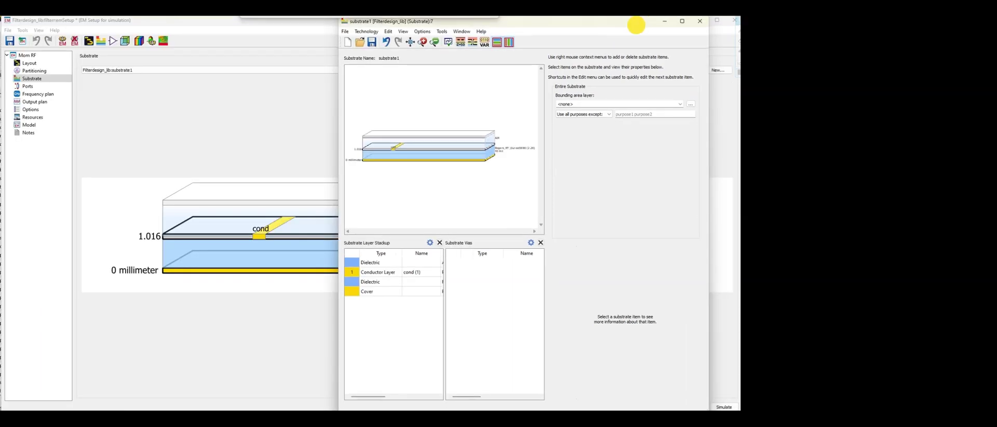
{"action": "left_click", "coordinate": [700, 23]}
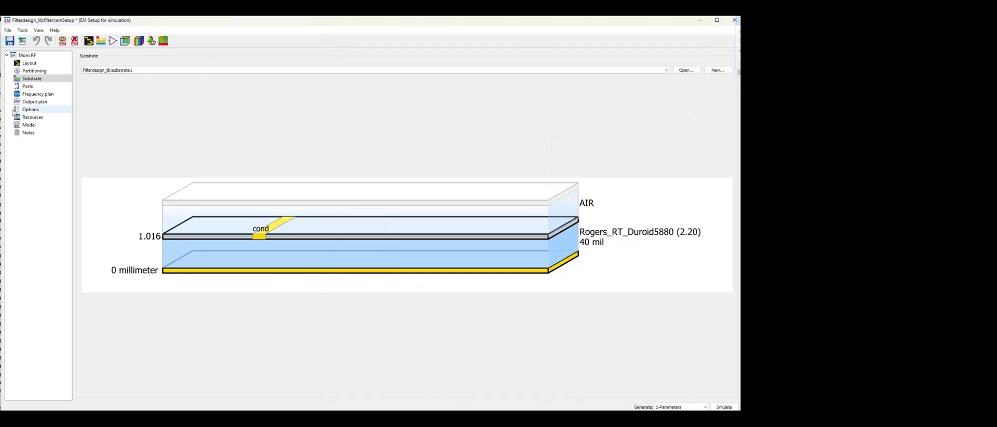
Set the adaptive frequency plan to 1–3 GHz with a maximum of 100 points and run the EM simulation
{"action": "left_click", "coordinate": [38, 93]}
{"action": "double_click", "coordinate": [121, 90]}
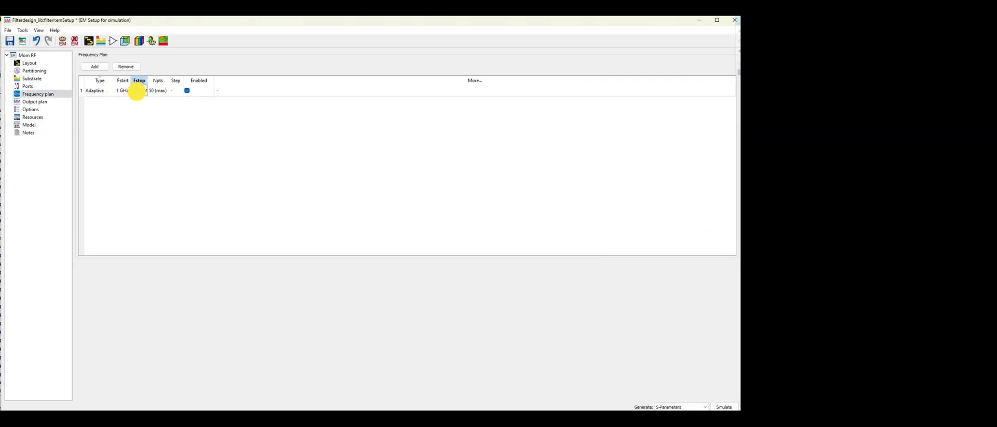
{"action": "double_click", "coordinate": [137, 91]}
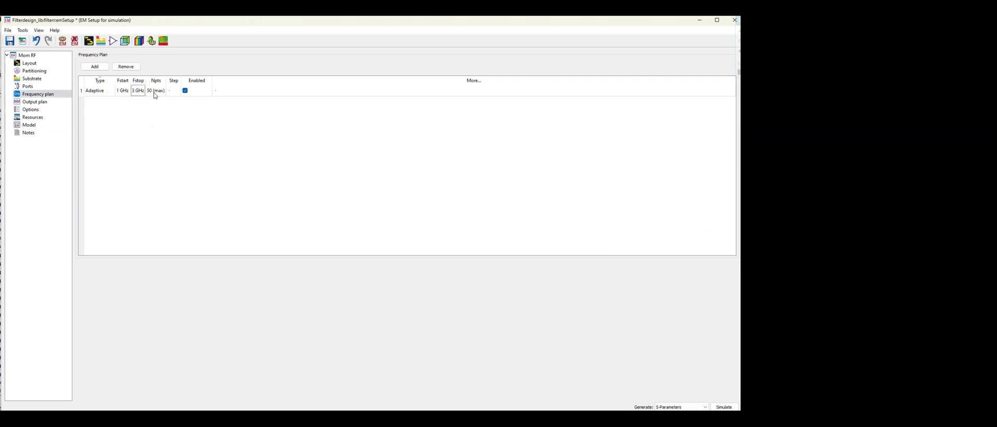
{"action": "double_click", "coordinate": [155, 91]}
{"action": "left_click", "coordinate": [155, 128]}
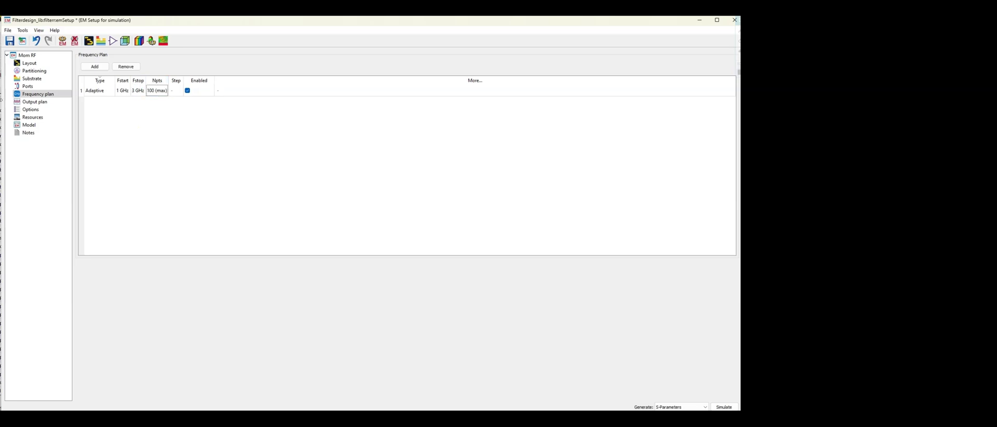
{"action": "left_click", "coordinate": [725, 407]}
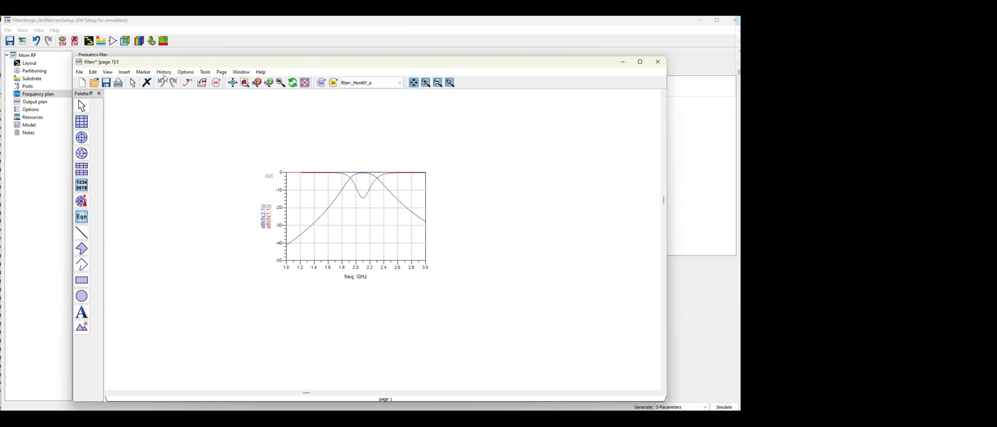
Place markers on both skirts of the dB(S(2,1)) trace at about 1.6 GHz and 2.73 GHz, with their readouts beside the plot
{"action": "left_click", "coordinate": [192, 84]}
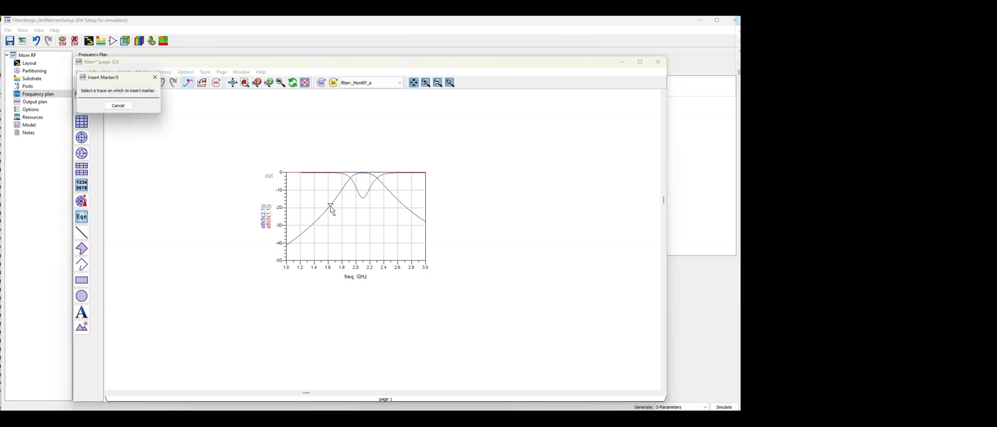
{"action": "left_click", "coordinate": [328, 207]}
{"action": "left_click_drag", "start_coordinate": [319, 147], "coordinate": [201, 202]}
{"action": "left_click", "coordinate": [187, 85]}
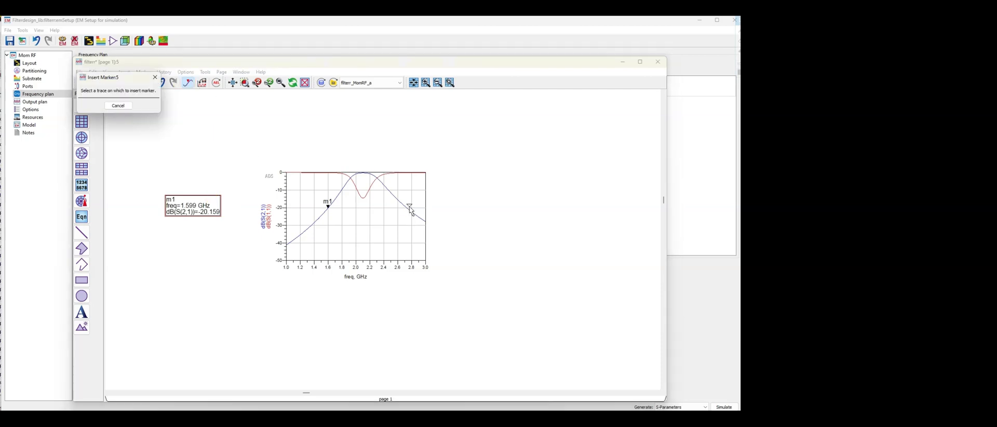
{"action": "left_click", "coordinate": [407, 206]}
{"action": "mouse_move", "coordinate": [232, 151]}
{"action": "left_mouse_down"}
{"action": "mouse_move", "coordinate": [207, 263]}
{"action": "mouse_move", "coordinate": [191, 246]}
{"action": "left_mouse_up"}
{"action": "left_click", "coordinate": [239, 267]}
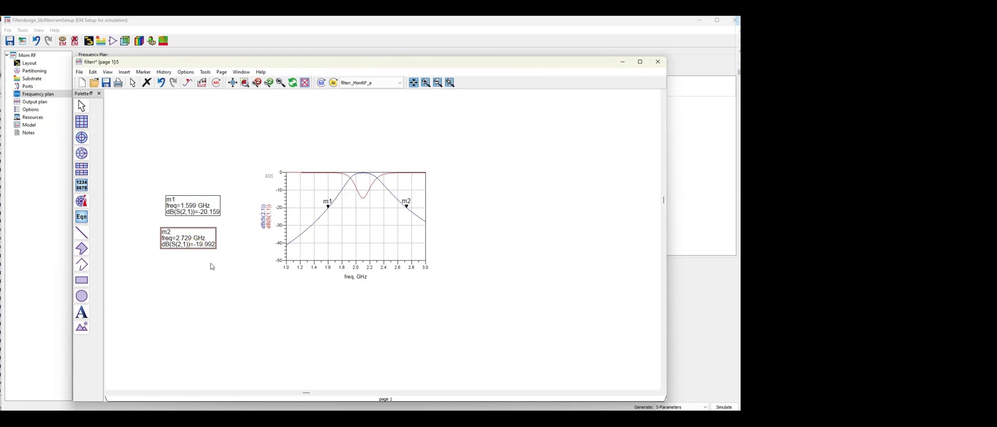
Shift the readouts of the two S(2,1) markers slightly farther away from the plot
{"action": "left_click", "coordinate": [211, 264]}
{"action": "left_click_drag", "start_coordinate": [201, 210], "coordinate": [191, 205]}
{"action": "left_click_drag", "start_coordinate": [207, 244], "coordinate": [197, 239]}
{"action": "left_click", "coordinate": [211, 264]}
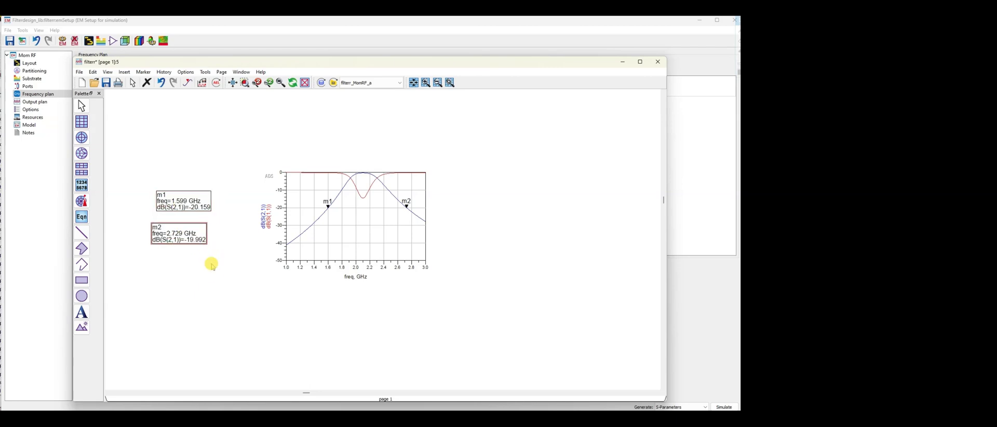
{"action": "left_click", "coordinate": [212, 266]}
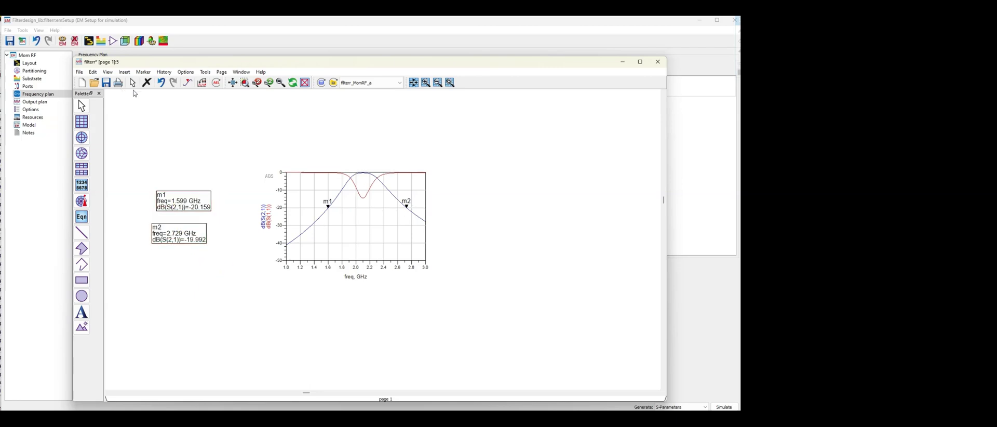
Place a marker at the dB(S(1,1)) minimum at about 2.1 GHz and put its readout below the other two
{"action": "left_click", "coordinate": [187, 84]}
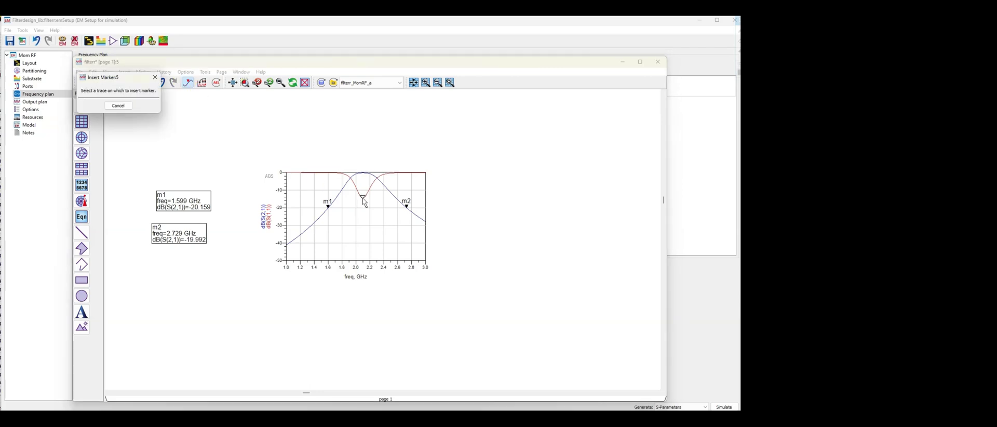
{"action": "left_click", "coordinate": [363, 199]}
{"action": "mouse_move", "coordinate": [186, 159]}
{"action": "left_mouse_down"}
{"action": "mouse_move", "coordinate": [194, 263]}
{"action": "mouse_move", "coordinate": [156, 276]}
{"action": "left_mouse_up"}
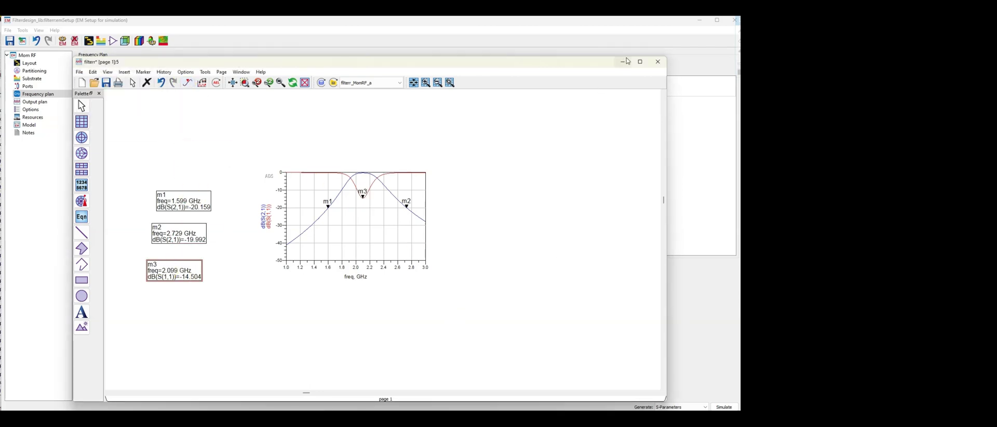
Check the filter specifications in the filterdesign schematic against the EM results, fitting the plot and marker readouts to the data display
{"action": "mouse_move", "coordinate": [489, 409]}
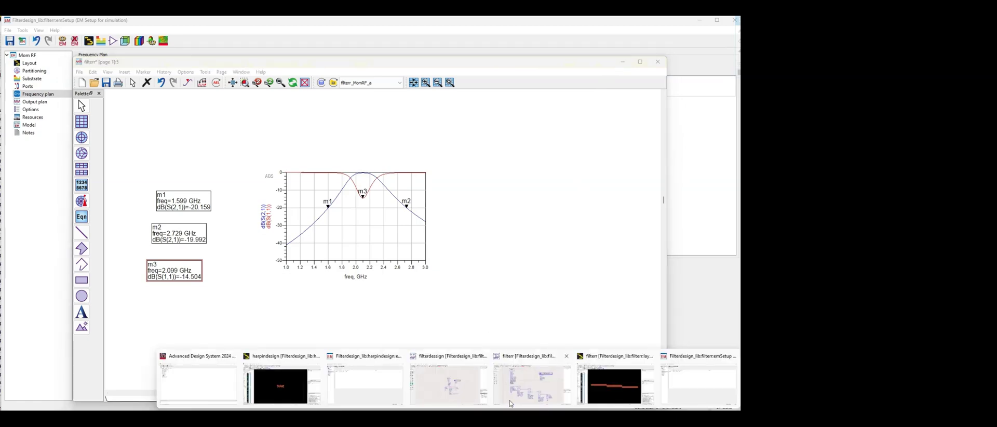
{"action": "left_click", "coordinate": [474, 383]}
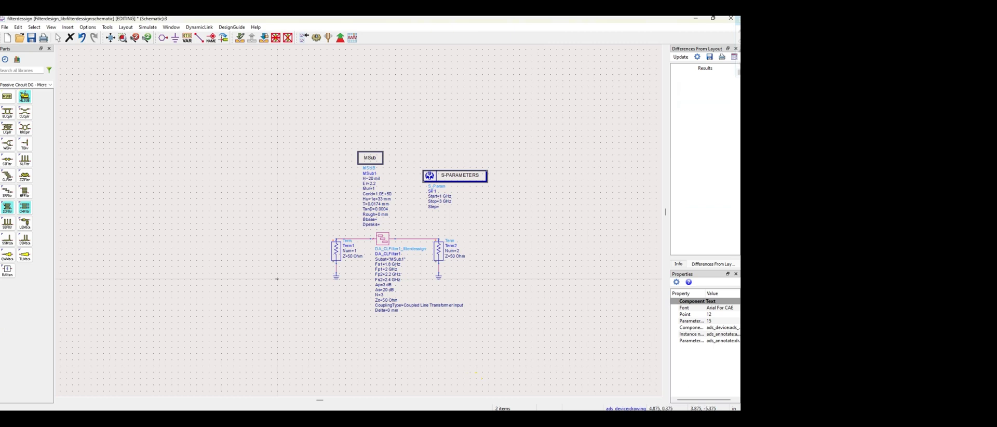
{"action": "mouse_move", "coordinate": [467, 410]}
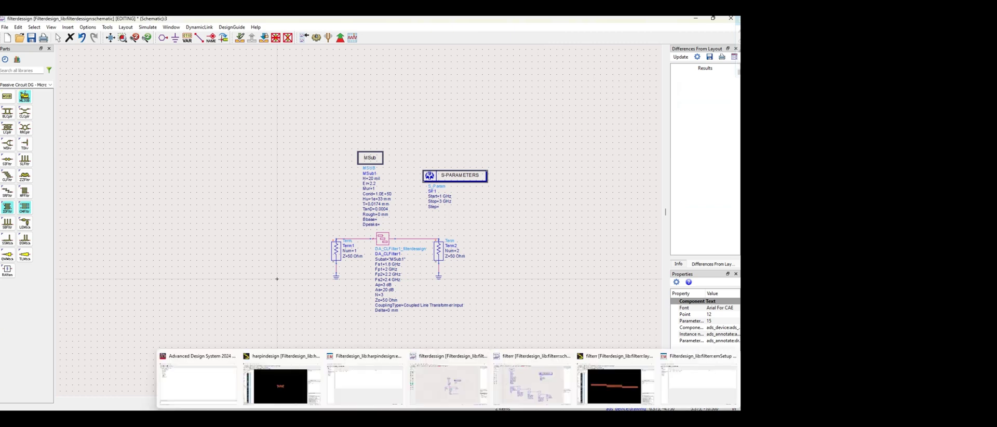
{"action": "left_click", "coordinate": [694, 392]}
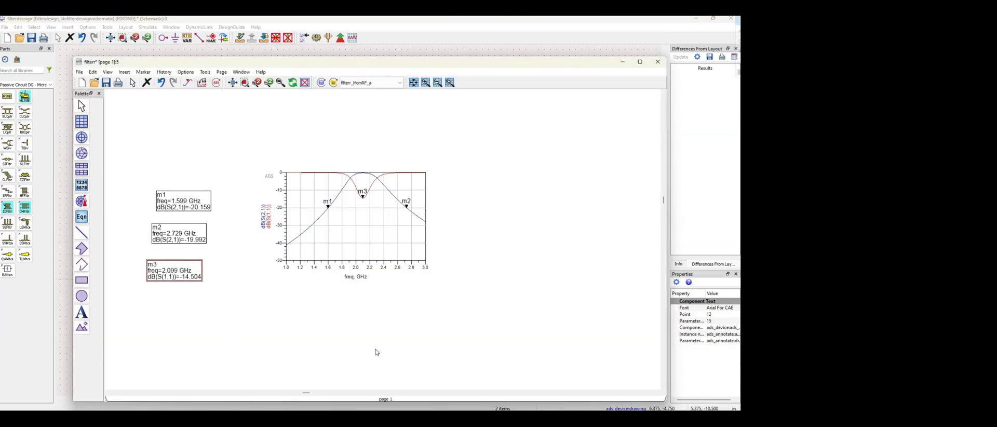
{"action": "left_click", "coordinate": [234, 85]}
{"action": "left_click", "coordinate": [447, 352]}
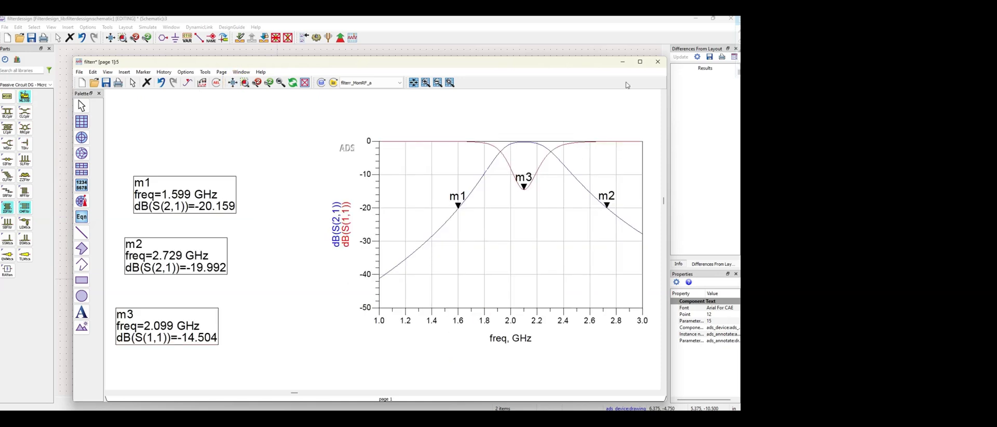
Close the EM results data display and open the filterr layout in RFPro, saving the modified layout
{"action": "left_click", "coordinate": [658, 62]}
{"action": "left_click", "coordinate": [333, 245]}
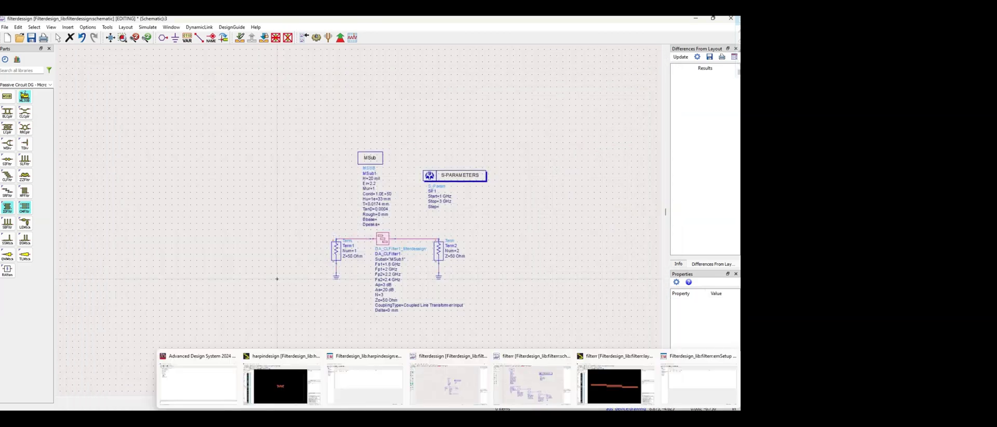
{"action": "left_click", "coordinate": [644, 379]}
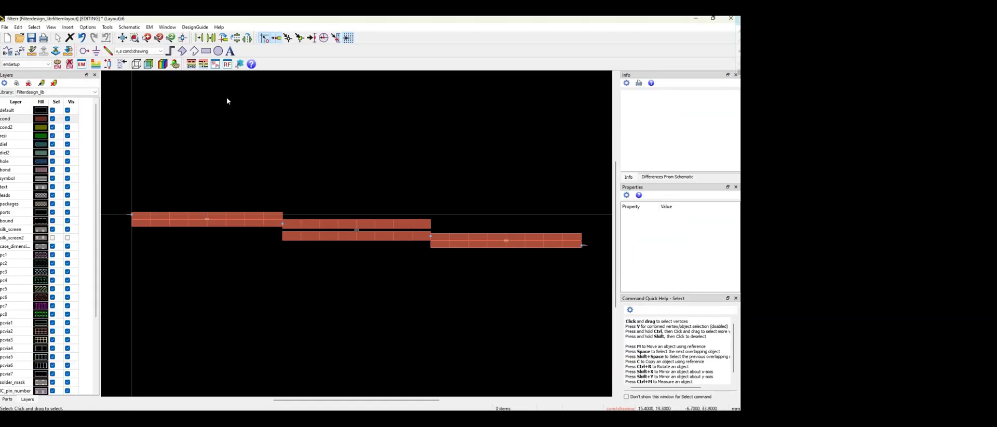
{"action": "left_click", "coordinate": [228, 64]}
{"action": "left_click", "coordinate": [377, 234]}
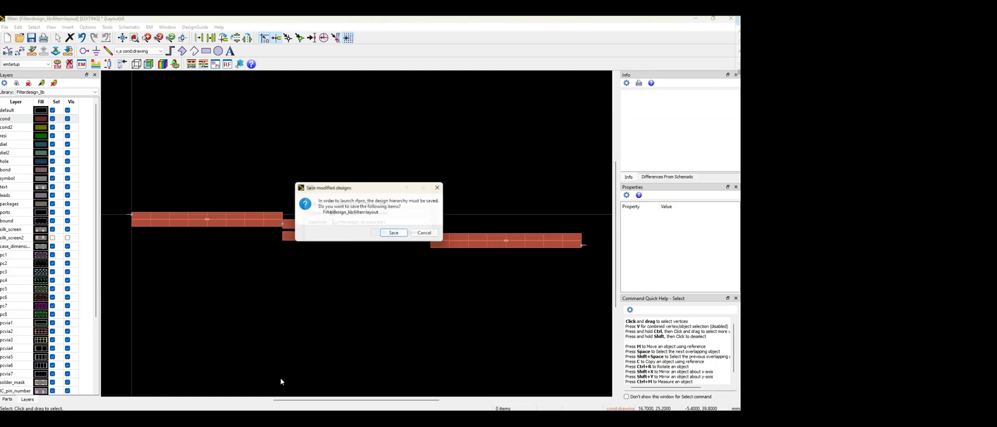
{"action": "left_click", "coordinate": [383, 233]}
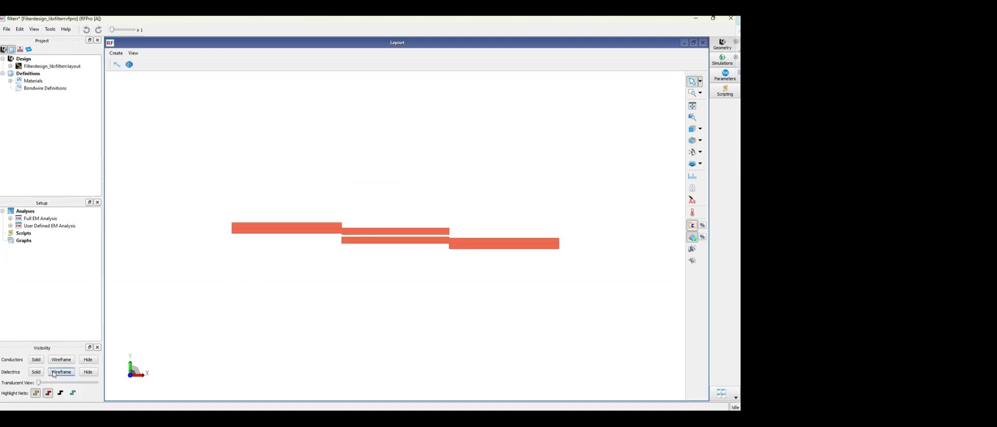
Show the dielectrics as solid and inspect the filter edge-on from the back and in an isometric 3D view
{"action": "left_click", "coordinate": [36, 371]}
{"action": "left_click_drag", "start_coordinate": [275, 255], "coordinate": [274, 284]}
{"action": "left_click", "coordinate": [692, 131]}
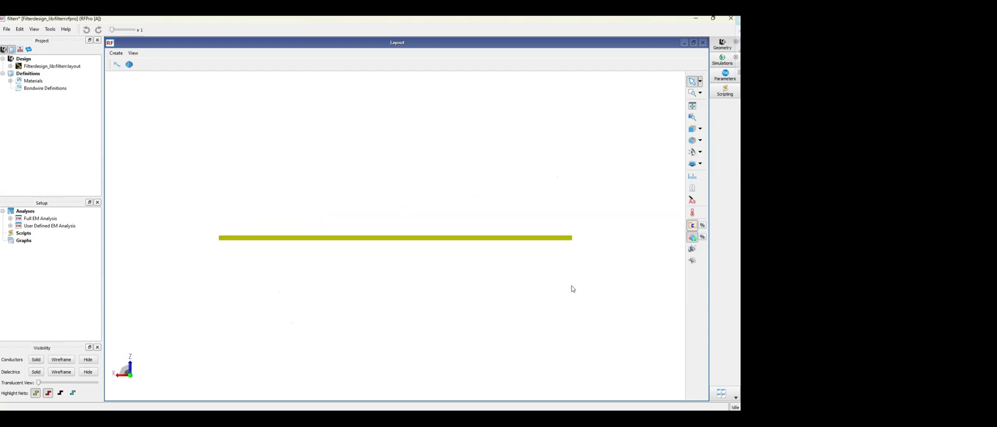
{"action": "left_click", "coordinate": [700, 129]}
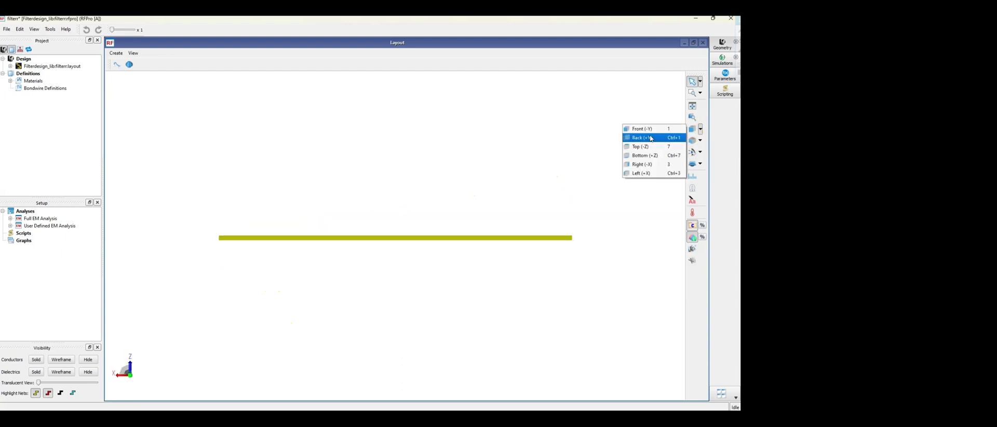
{"action": "left_click", "coordinate": [648, 131]}
{"action": "left_click", "coordinate": [700, 130]}
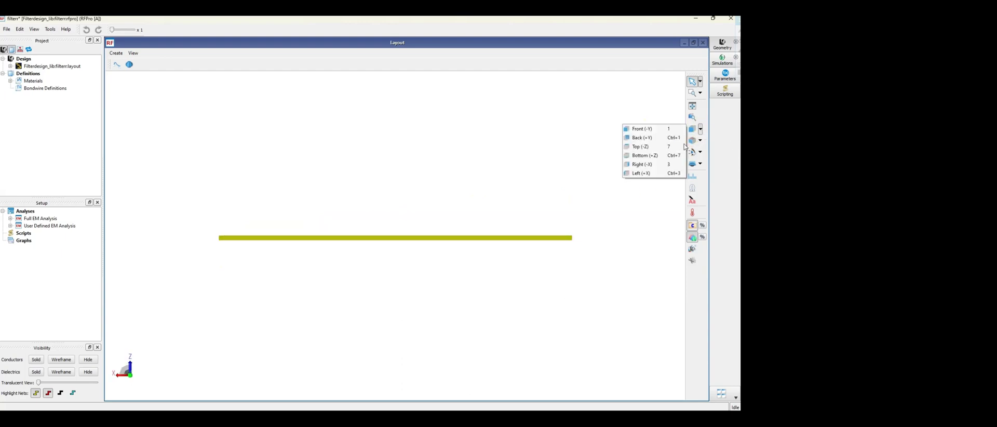
{"action": "left_click", "coordinate": [668, 138]}
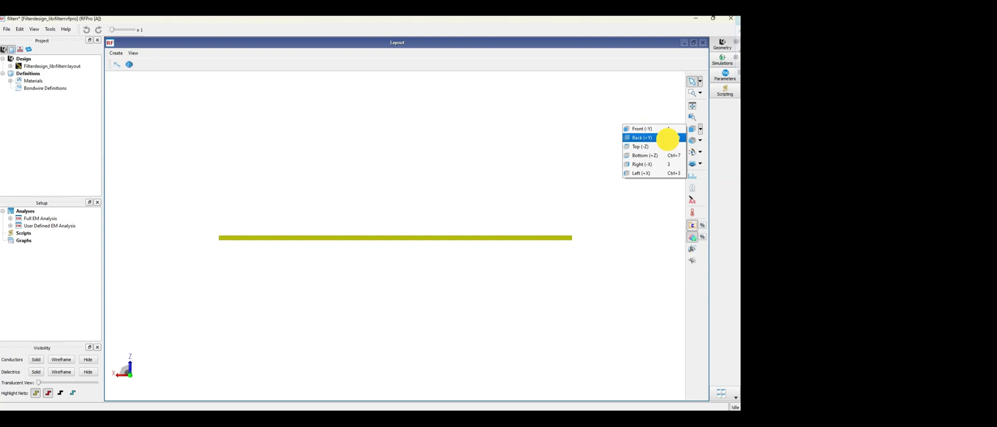
{"action": "left_click", "coordinate": [700, 140]}
{"action": "left_click", "coordinate": [660, 140]}
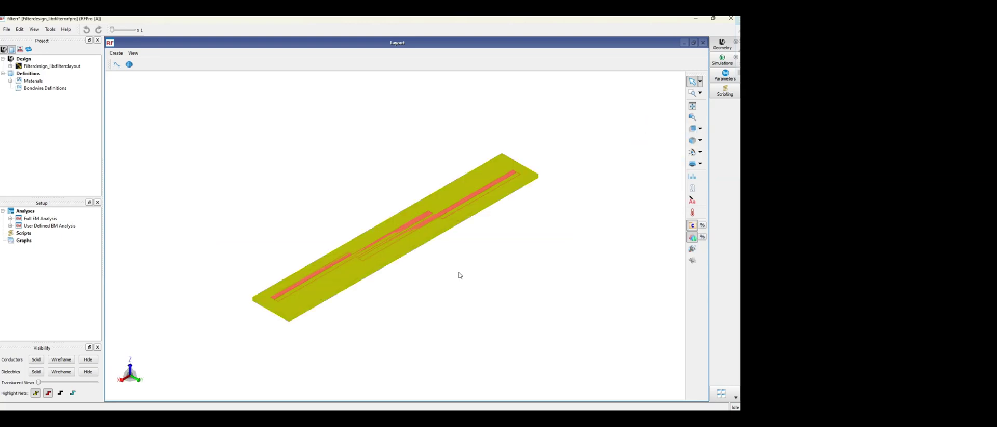
Inspect the filter from the front/right/bottom isometric view, then flip and rotate it to face the coupled lines
{"action": "left_click", "coordinate": [700, 140]}
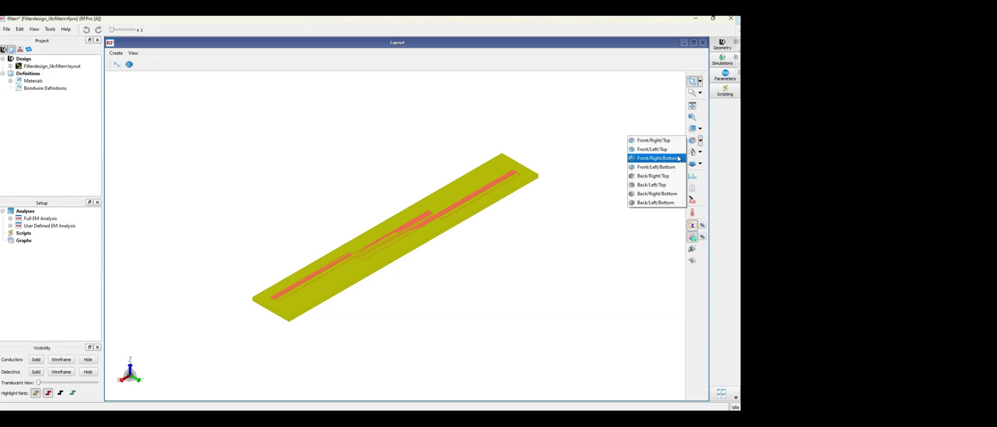
{"action": "left_click", "coordinate": [669, 159]}
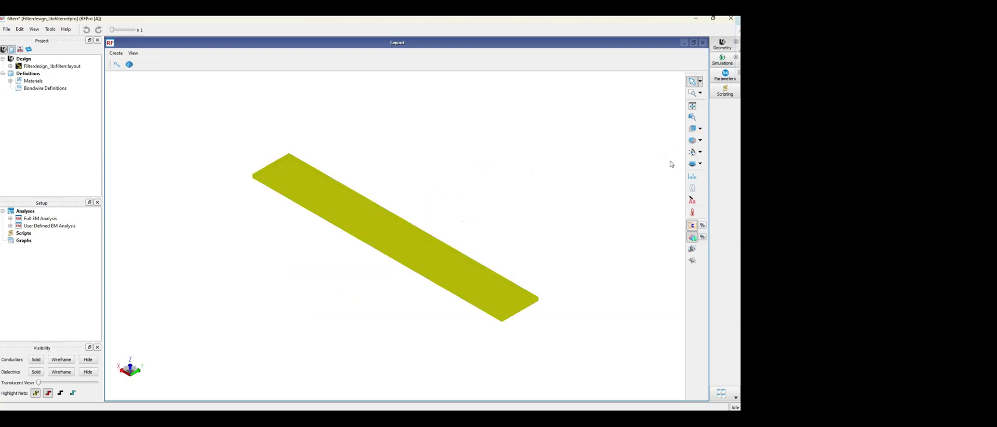
{"action": "left_click", "coordinate": [701, 152]}
{"action": "left_click", "coordinate": [677, 153]}
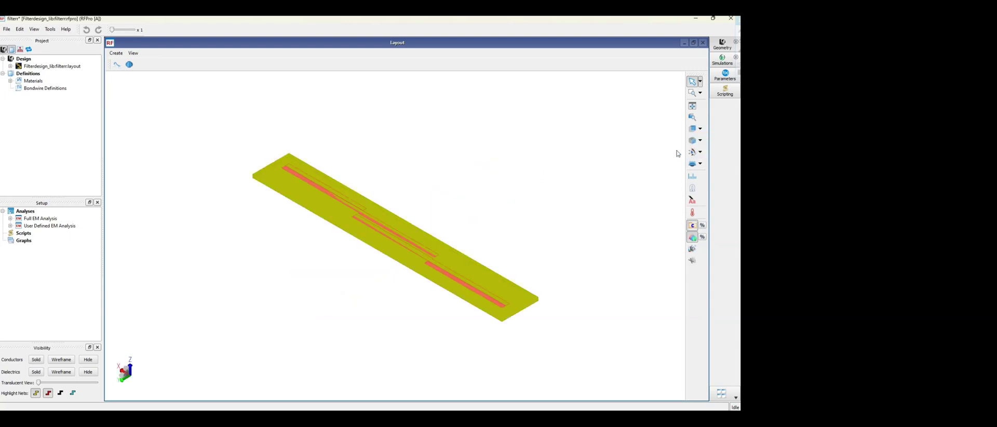
{"action": "left_click_drag", "start_coordinate": [346, 241], "coordinate": [443, 260]}
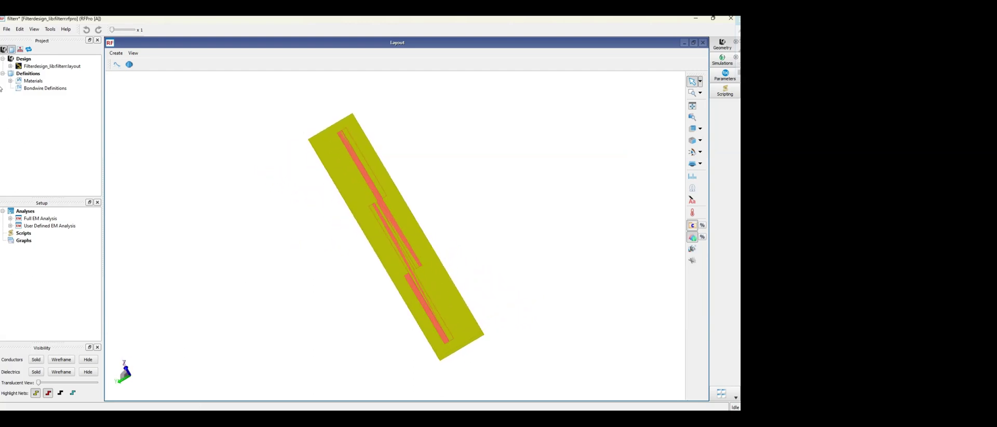
Add layout pins P1 and P2 as ports of the Full EM Analysis
{"action": "left_click", "coordinate": [10, 66]}
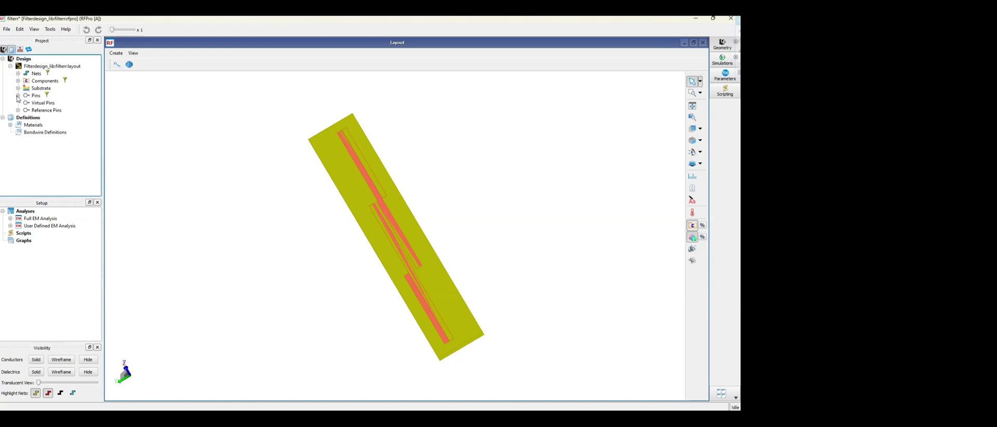
{"action": "left_click", "coordinate": [17, 95]}
{"action": "left_click", "coordinate": [9, 218]}
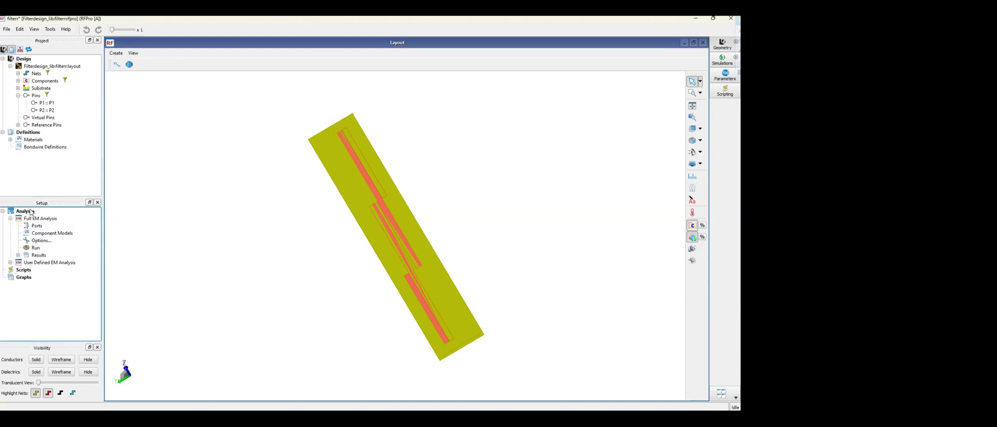
{"action": "left_click_drag", "start_coordinate": [67, 102], "coordinate": [40, 225]}
{"action": "left_click_drag", "start_coordinate": [45, 111], "coordinate": [40, 224]}
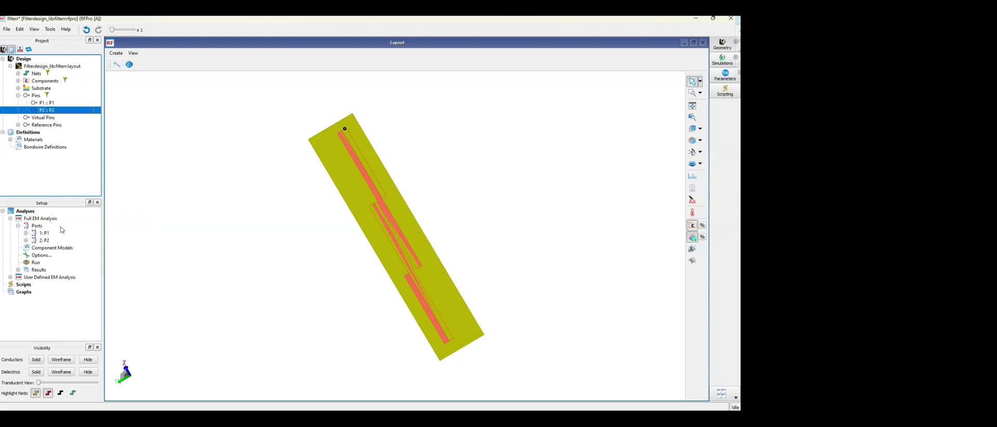
Set the Full EM Analysis frequency plan to an adaptive sweep from 1 GHz to 3 GHz
{"action": "double_click", "coordinate": [37, 256]}
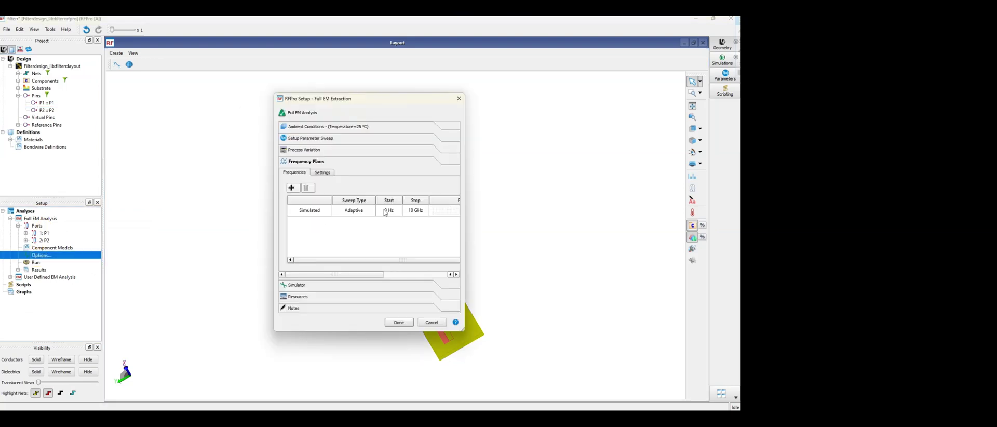
{"action": "double_click", "coordinate": [385, 211]}
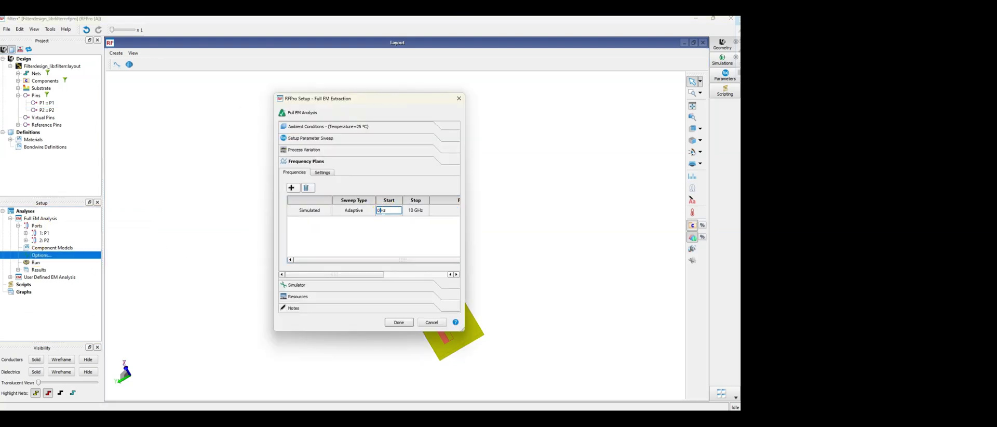
{"action": "key", "text": "BackSpace"}
{"action": "type", "text": "1"}
{"action": "left_click", "coordinate": [425, 230]}
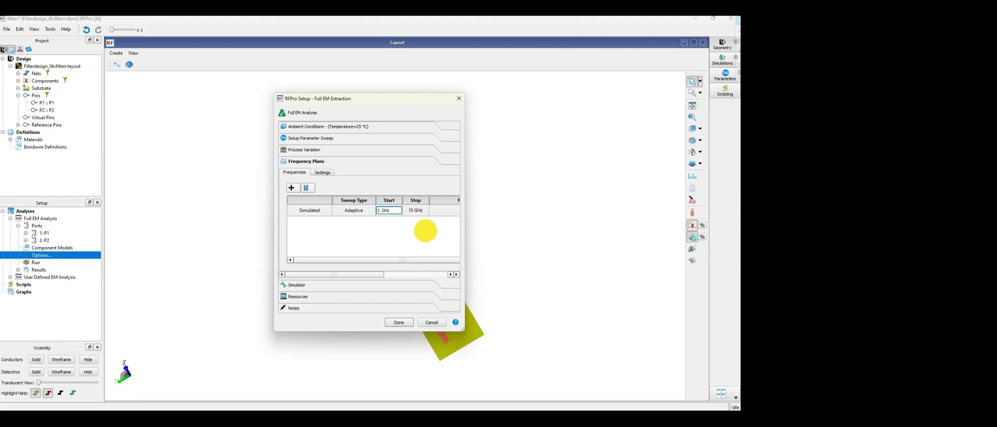
{"action": "double_click", "coordinate": [414, 210]}
{"action": "left_click", "coordinate": [405, 211]}
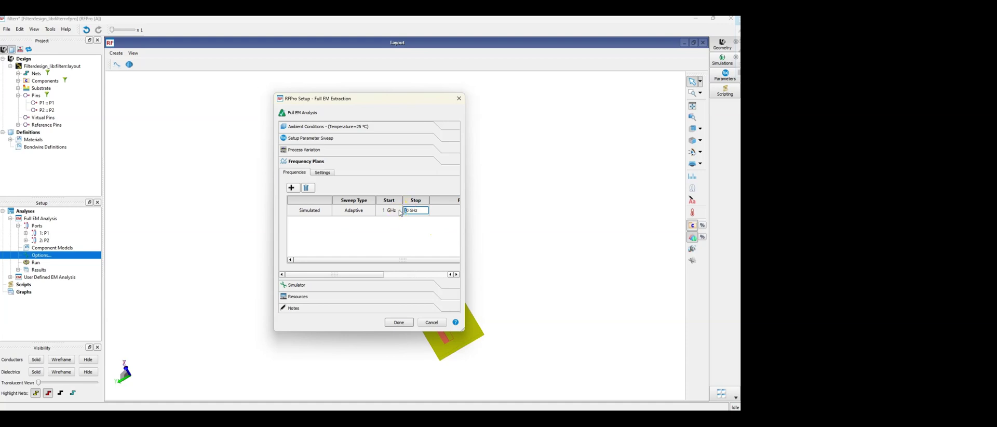
{"action": "type", "text": "3"}
{"action": "left_click", "coordinate": [398, 251]}
{"action": "mouse_move", "coordinate": [370, 279]}
{"action": "left_mouse_down"}
{"action": "mouse_move", "coordinate": [416, 273]}
{"action": "mouse_move", "coordinate": [371, 276]}
{"action": "left_mouse_up"}
{"action": "left_click", "coordinate": [399, 322]}
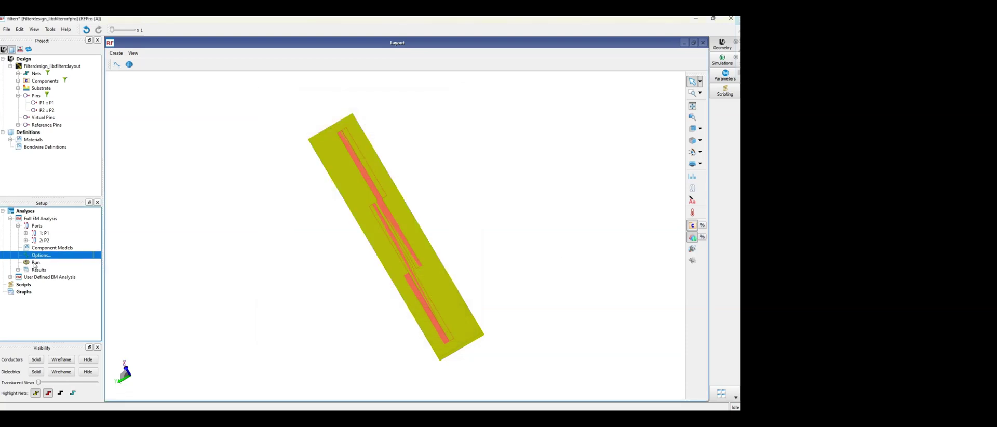
Run the Full EM Analysis and open its S-parameter results
{"action": "double_click", "coordinate": [36, 262]}
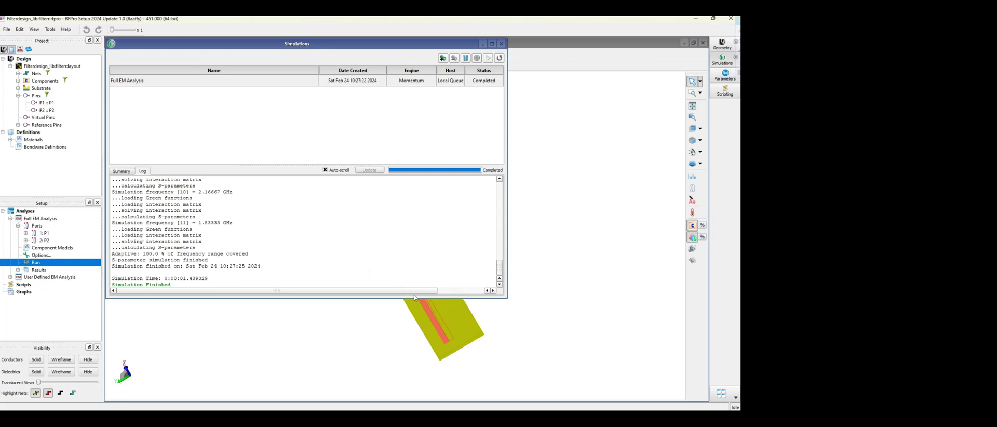
{"action": "left_click_drag", "start_coordinate": [425, 296], "coordinate": [470, 292]}
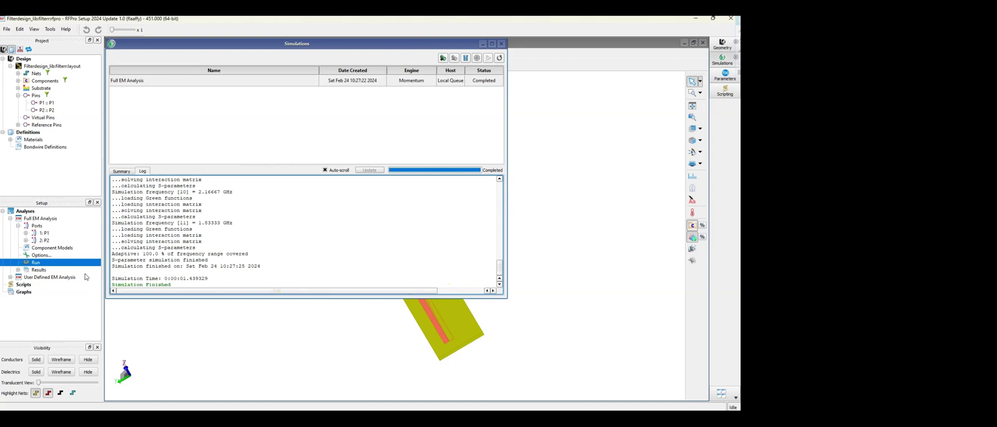
{"action": "left_click", "coordinate": [18, 270]}
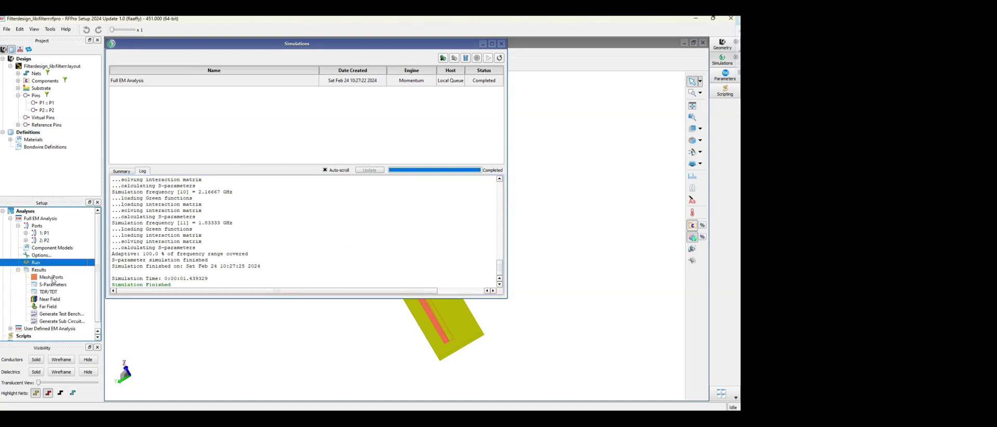
{"action": "double_click", "coordinate": [53, 285]}
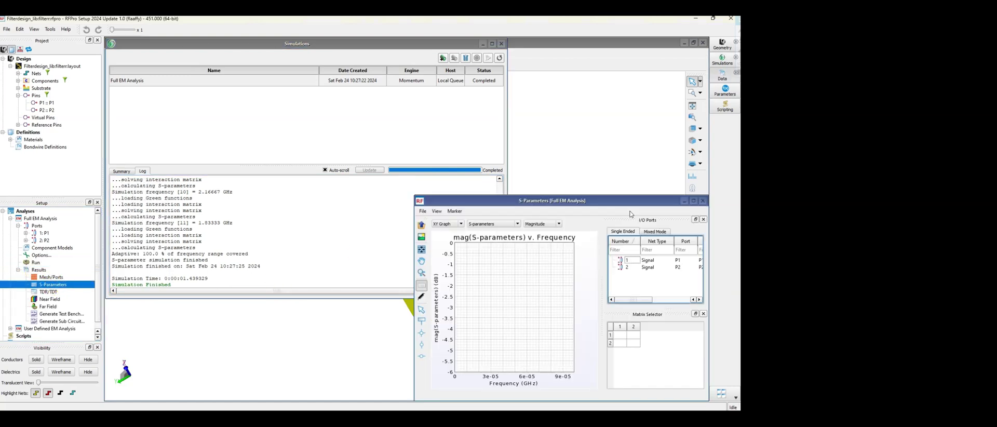
Maximize the S-parameter graph and plot the S(1,1) and S(2,1) magnitudes against frequency
{"action": "left_click", "coordinate": [693, 201]}
{"action": "left_click", "coordinate": [621, 335]}
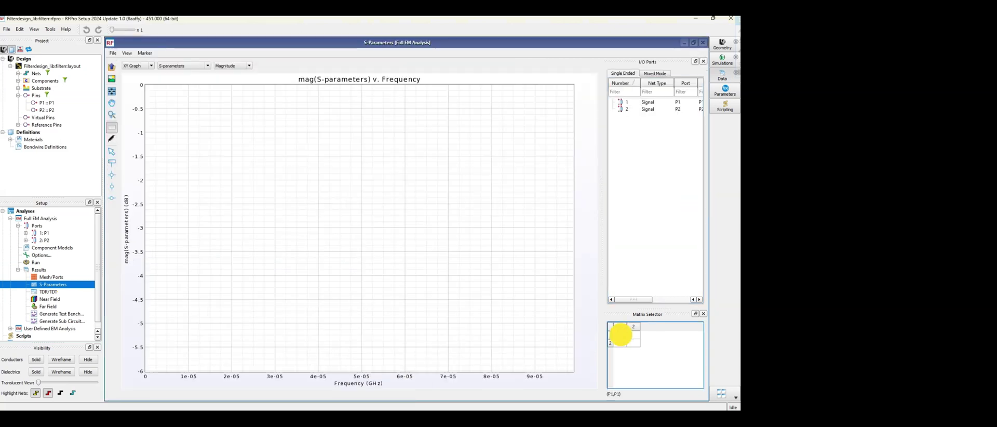
{"action": "left_click", "coordinate": [439, 320]}
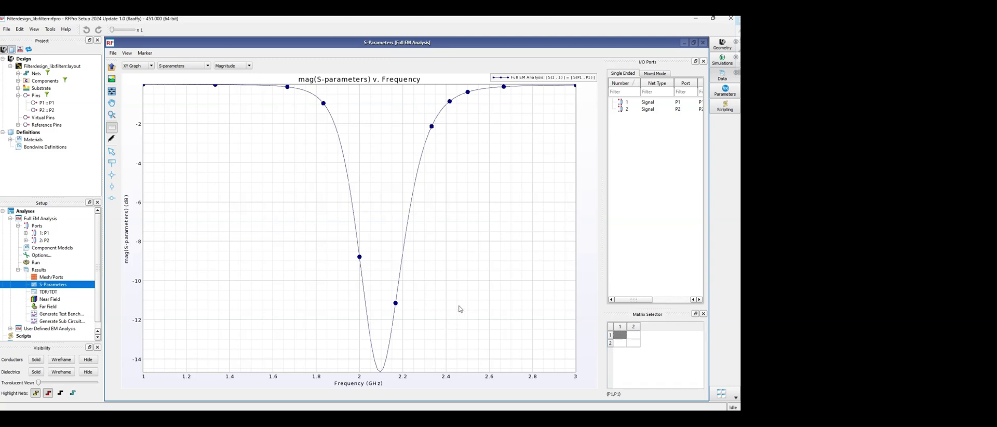
{"action": "left_click", "coordinate": [623, 343]}
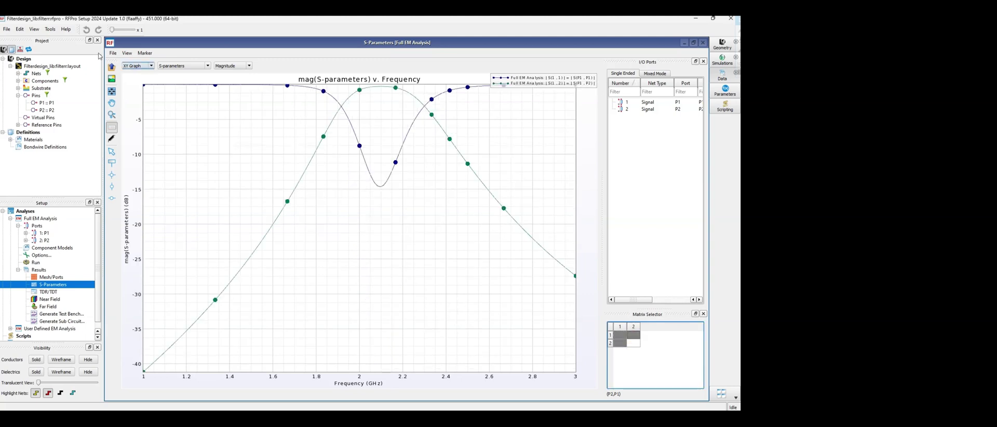
Place markers at the S(1,1) minimum at about 2.1 GHz and on the transmission curve at about 1.67 GHz and 2.67 GHz
{"action": "left_click", "coordinate": [112, 163]}
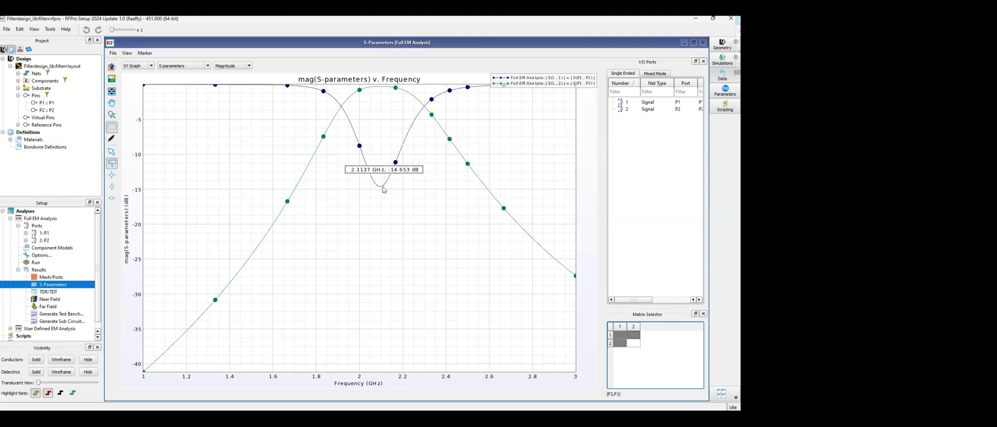
{"action": "left_click", "coordinate": [381, 188]}
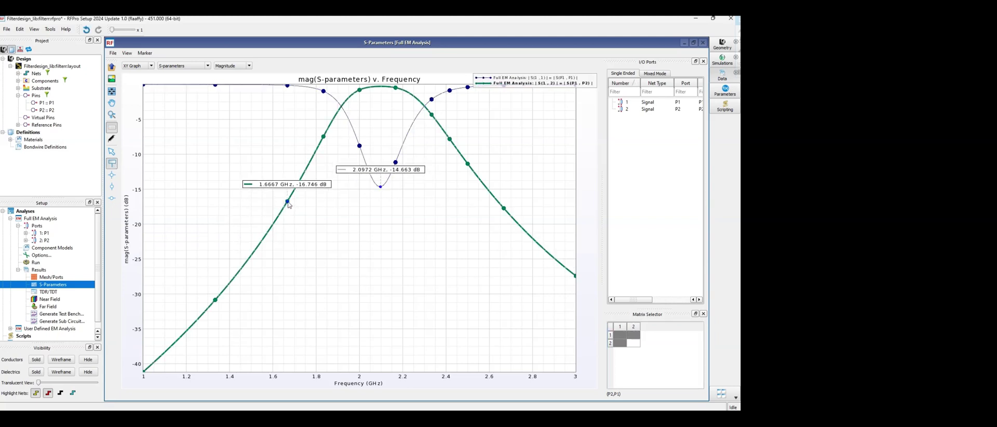
{"action": "left_click", "coordinate": [288, 204]}
{"action": "left_click", "coordinate": [506, 211]}
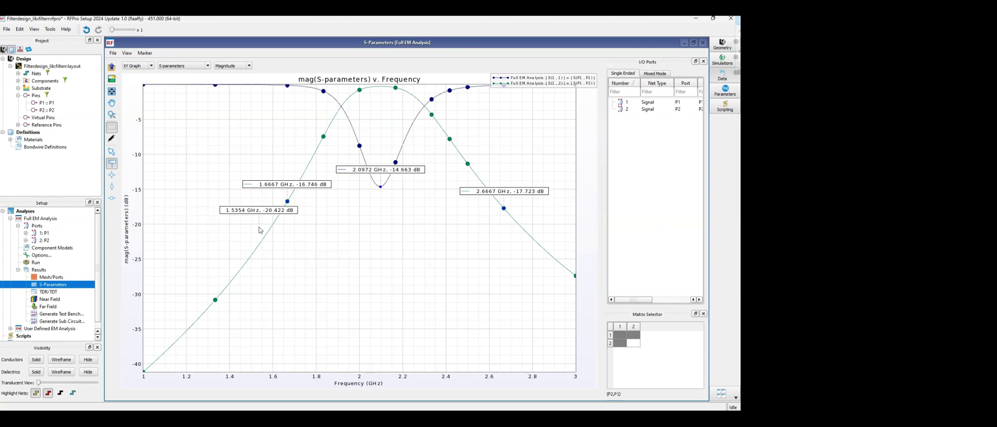
{"action": "key", "text": "Escape"}
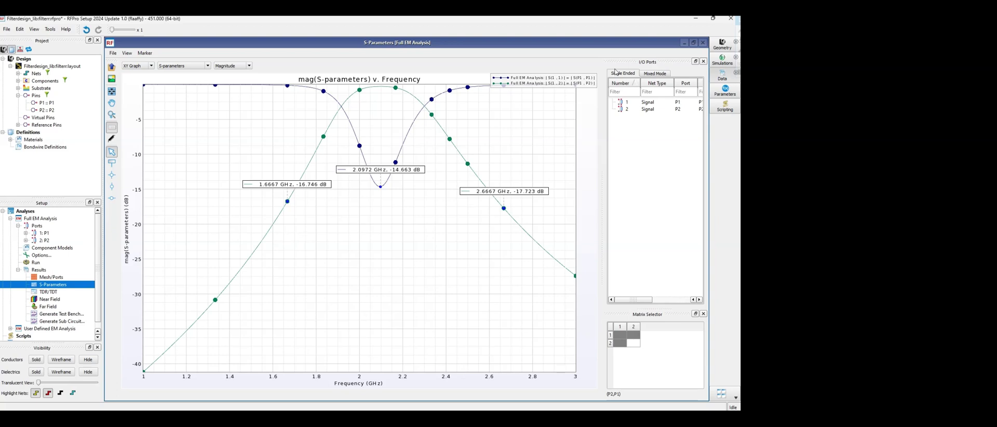
Minimize the S-parameter and simulation windows and rotate the 3D layout to inspect the filter from other angles
{"action": "left_click", "coordinate": [684, 42]}
{"action": "left_click", "coordinate": [482, 44]}
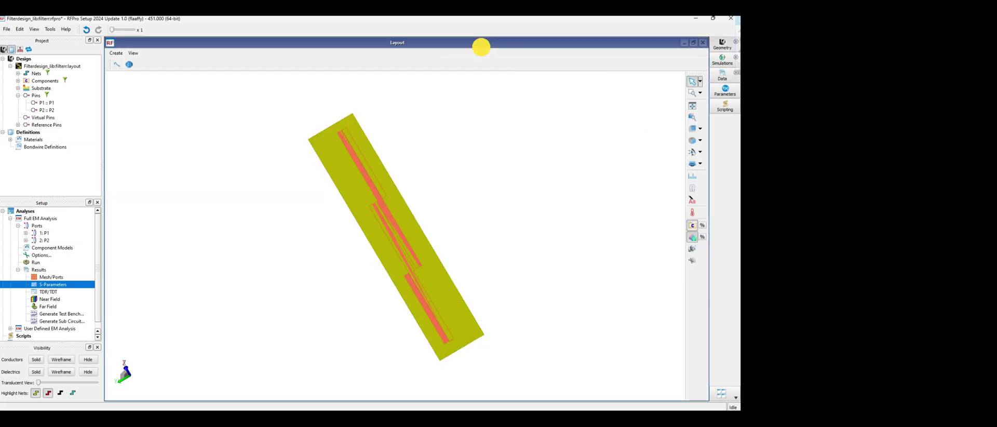
{"action": "left_click_drag", "start_coordinate": [345, 185], "coordinate": [326, 154]}
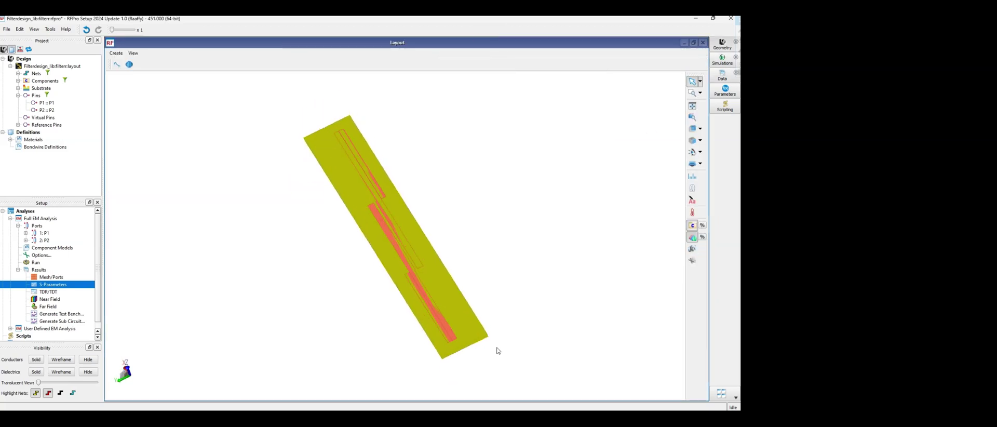
{"action": "left_click_drag", "start_coordinate": [496, 349], "coordinate": [333, 278]}
Try to insert an EMPro 3D component from the Filterdesign_lib library, and close the insert dialog
{"action": "left_click", "coordinate": [8, 30]}
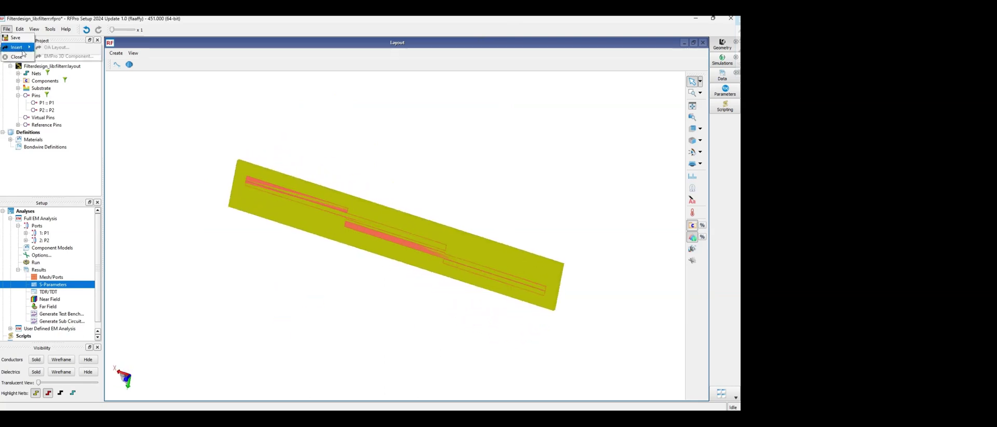
{"action": "mouse_move", "coordinate": [17, 48]}
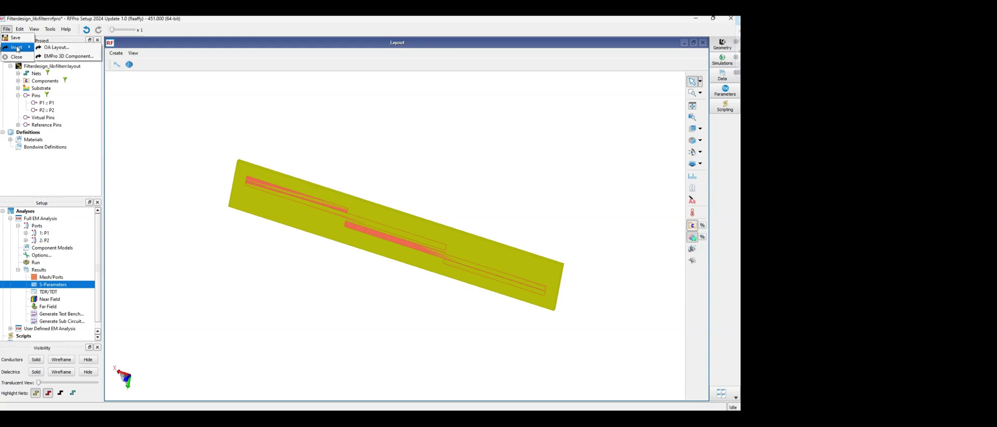
{"action": "left_click", "coordinate": [54, 56]}
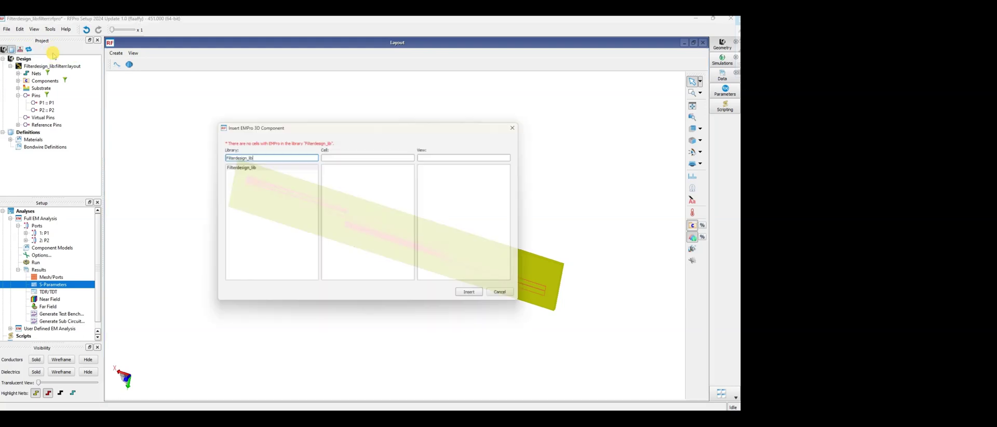
{"action": "left_click", "coordinate": [482, 297]}
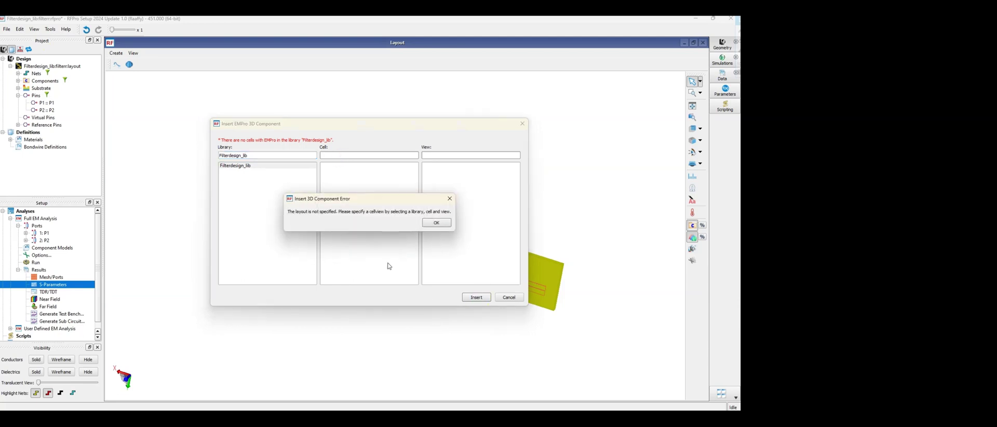
{"action": "left_click", "coordinate": [439, 220]}
{"action": "left_click", "coordinate": [522, 123]}
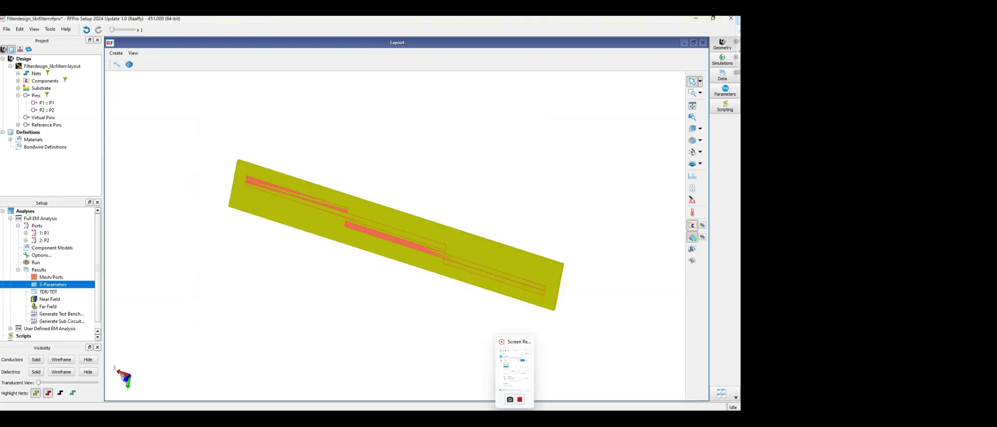
Switch to the filterr layout in ADS and examine the available export file types, closing the dialog without exporting
{"action": "mouse_move", "coordinate": [514, 419]}
{"action": "mouse_move", "coordinate": [446, 419]}
{"action": "left_click", "coordinate": [613, 380]}
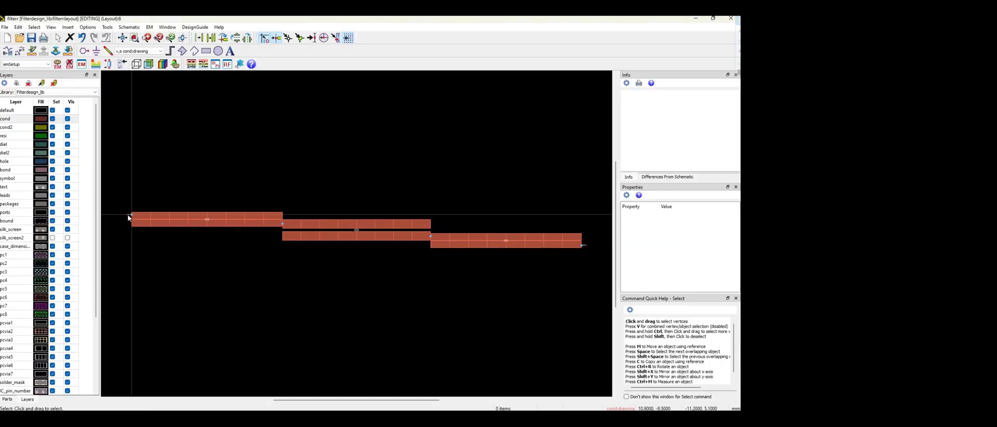
{"action": "left_click", "coordinate": [5, 27]}
{"action": "left_click", "coordinate": [31, 143]}
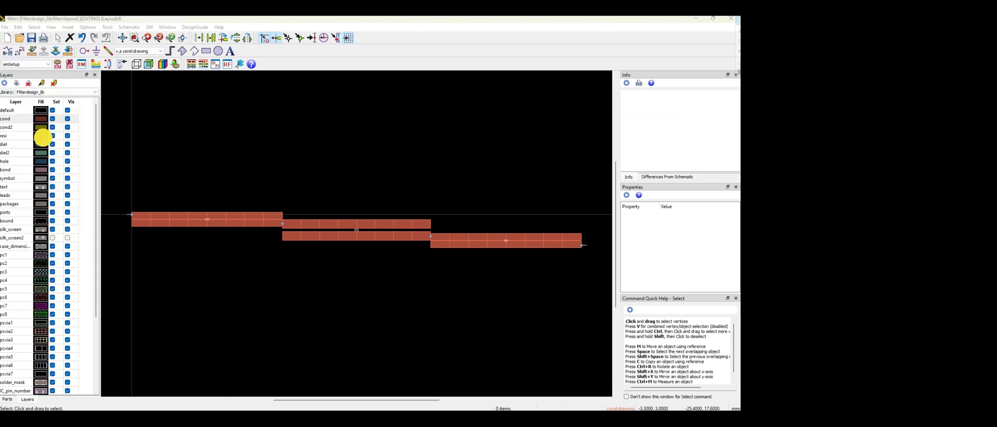
{"action": "left_click", "coordinate": [429, 201]}
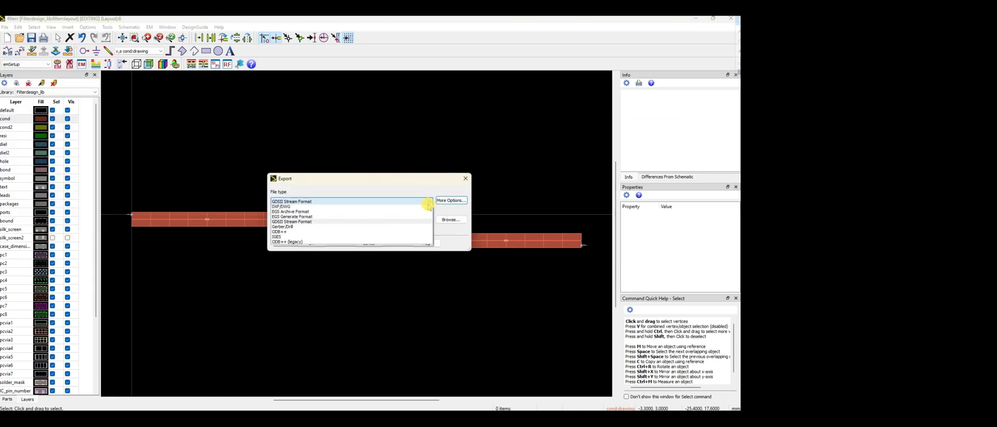
{"action": "left_click", "coordinate": [386, 270]}
{"action": "left_click", "coordinate": [465, 179]}
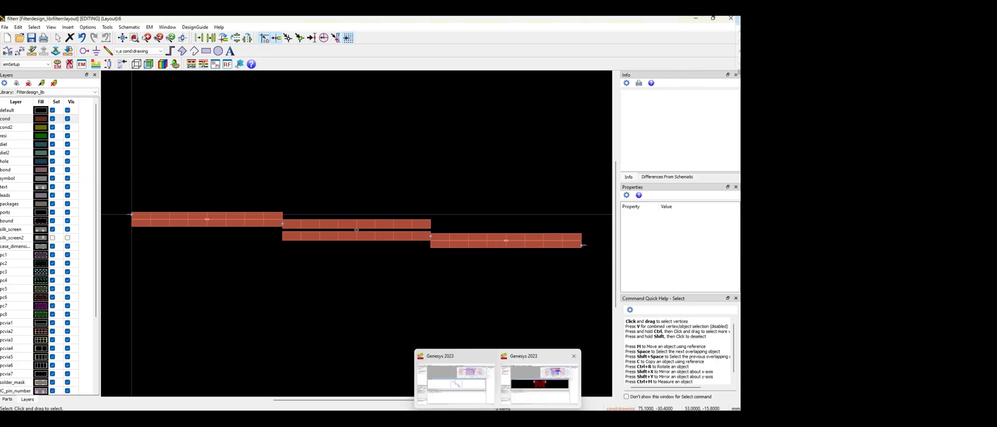
Check the filterr schematic in ADS and return to the filterr 3D layout in RFPro
{"action": "mouse_move", "coordinate": [515, 415]}
{"action": "mouse_move", "coordinate": [445, 416]}
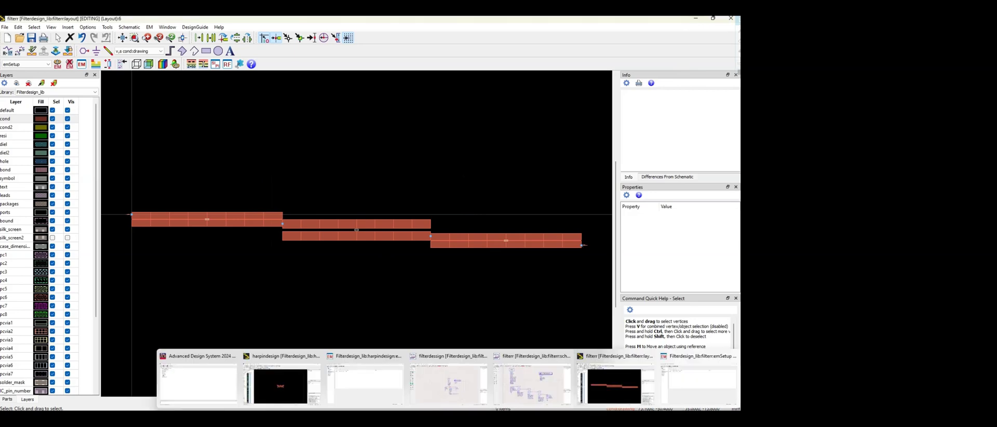
{"action": "left_click", "coordinate": [542, 374]}
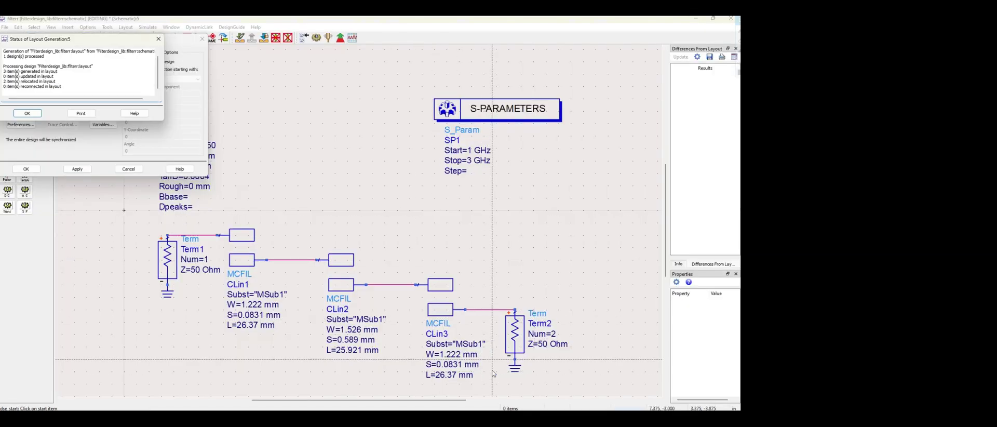
{"action": "mouse_move", "coordinate": [497, 416]}
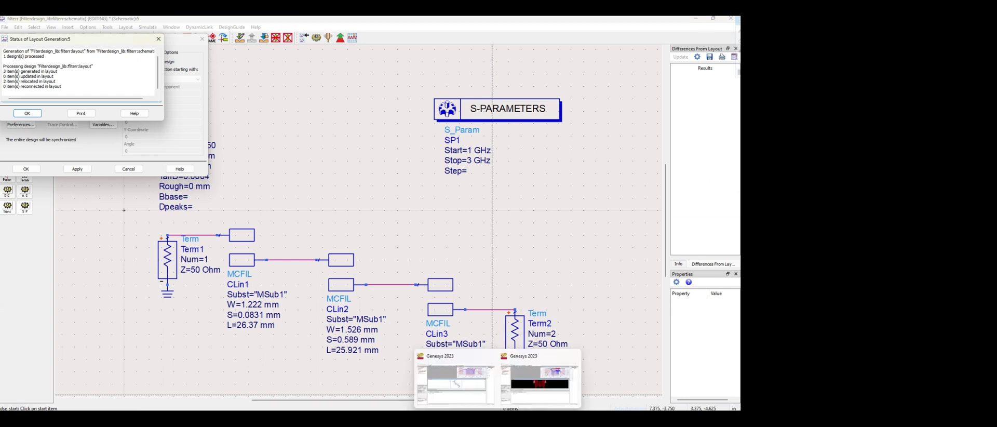
{"action": "mouse_move", "coordinate": [447, 415]}
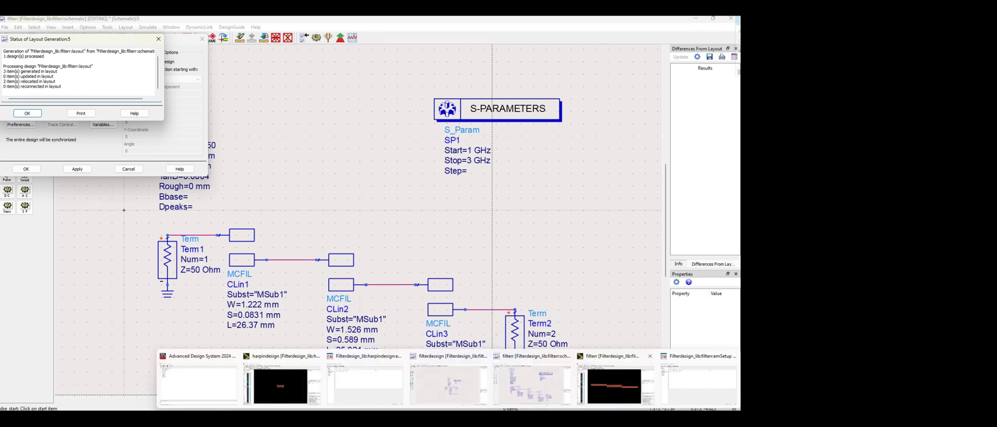
{"action": "mouse_move", "coordinate": [553, 415]}
{"action": "left_click", "coordinate": [584, 392]}
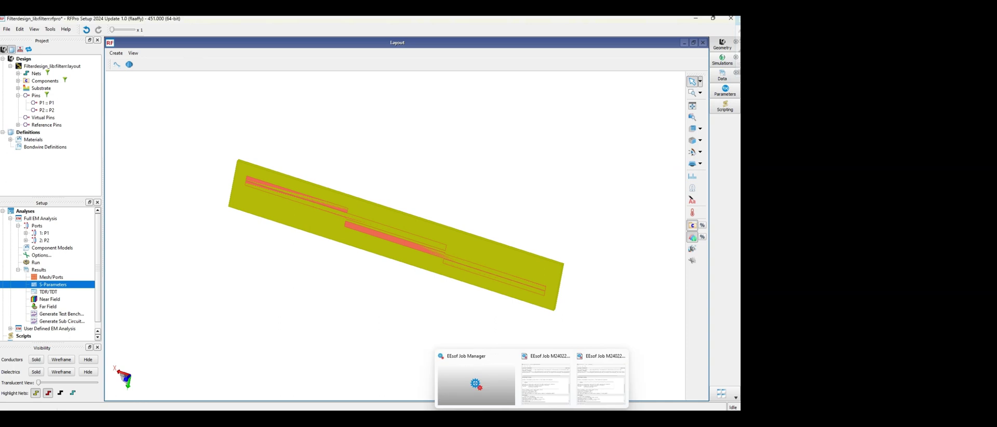